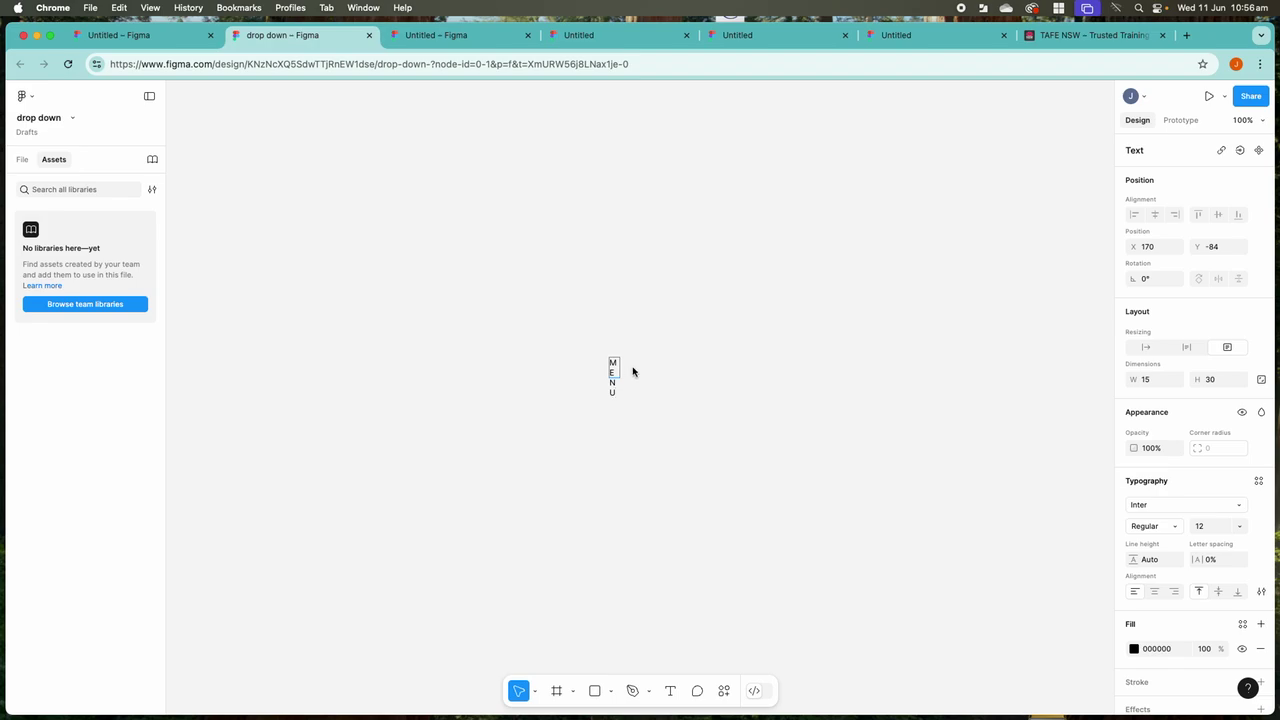
# Delete the narrow, vertically wrapped MENU text from the canvas
pyautogui.click(630, 370)
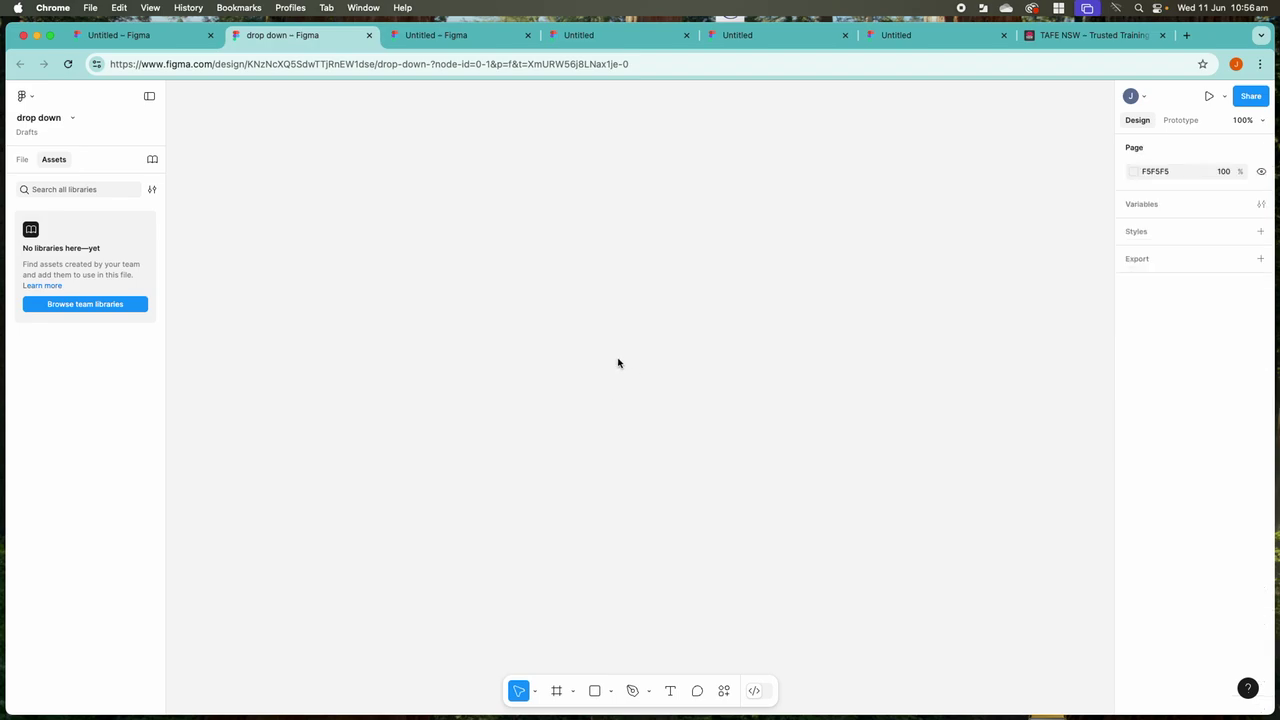
pyautogui.click(670, 692)
pyautogui.click(603, 378)
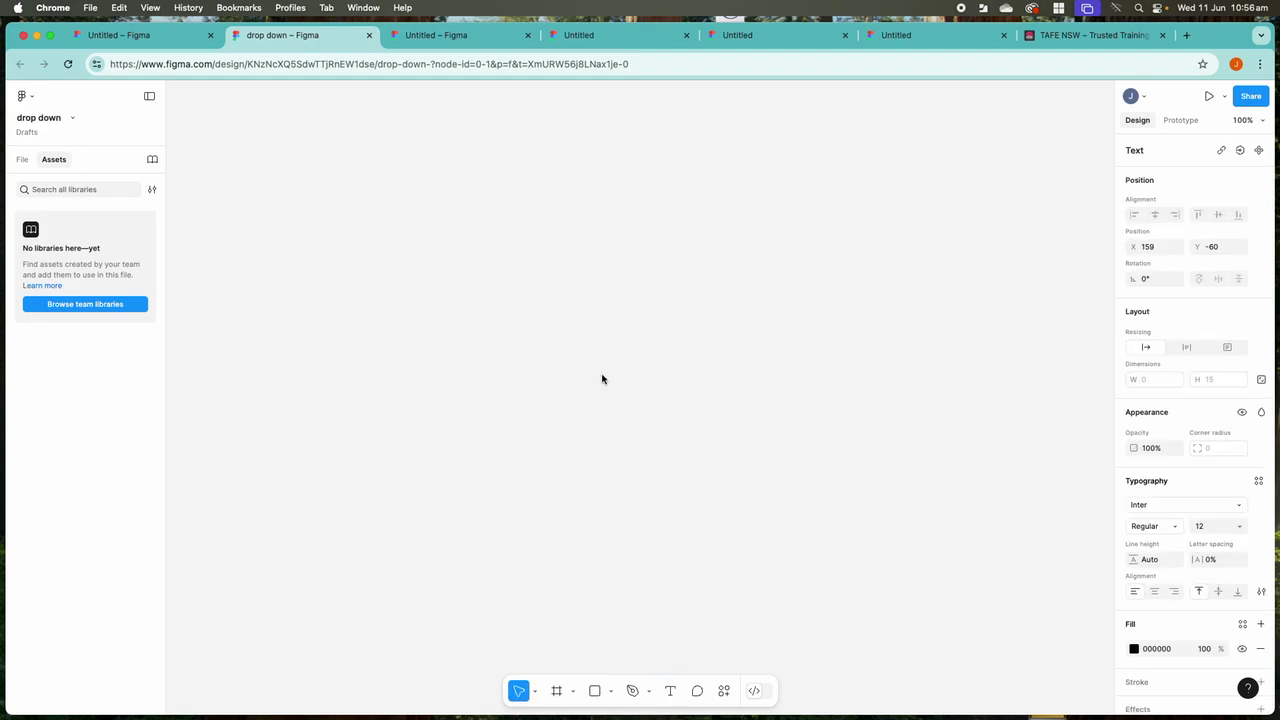
pyautogui.press('Escape')
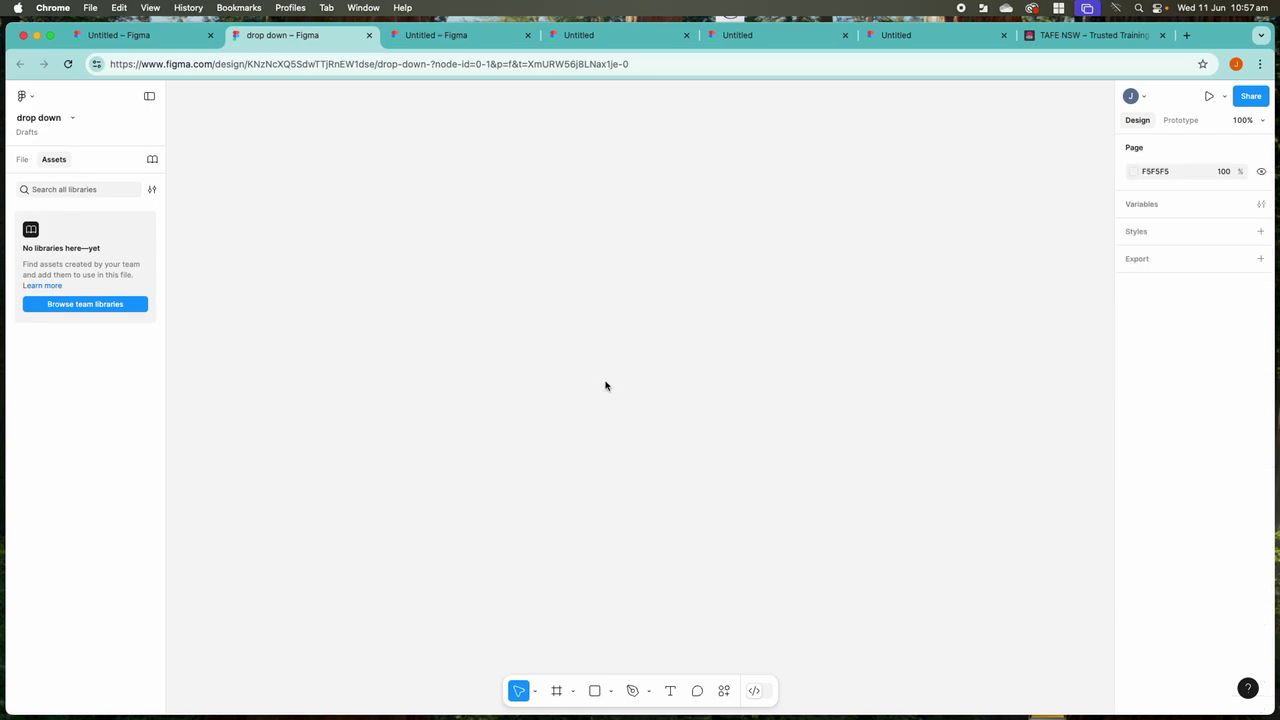
pyautogui.rightClick(606, 392)
pyautogui.click(600, 390)
# Add the text MENU to the canvas and set its font size to 48
pyautogui.click(670, 690)
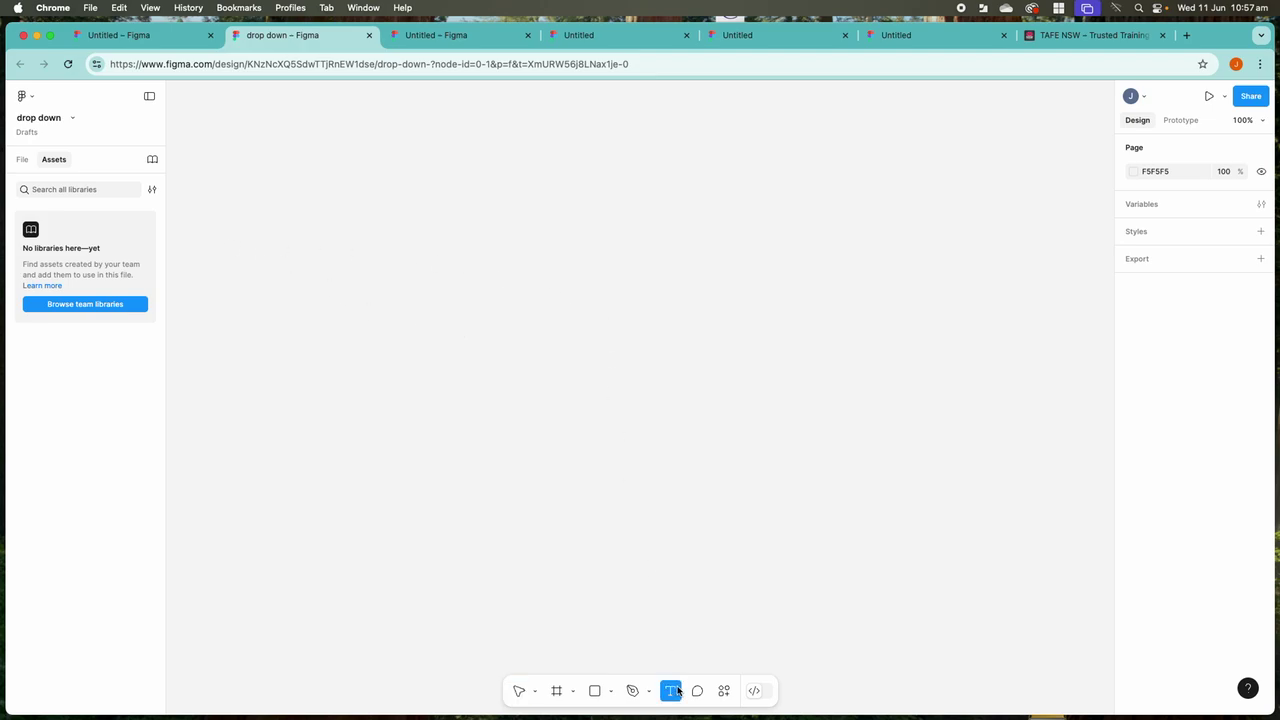
pyautogui.click(674, 476)
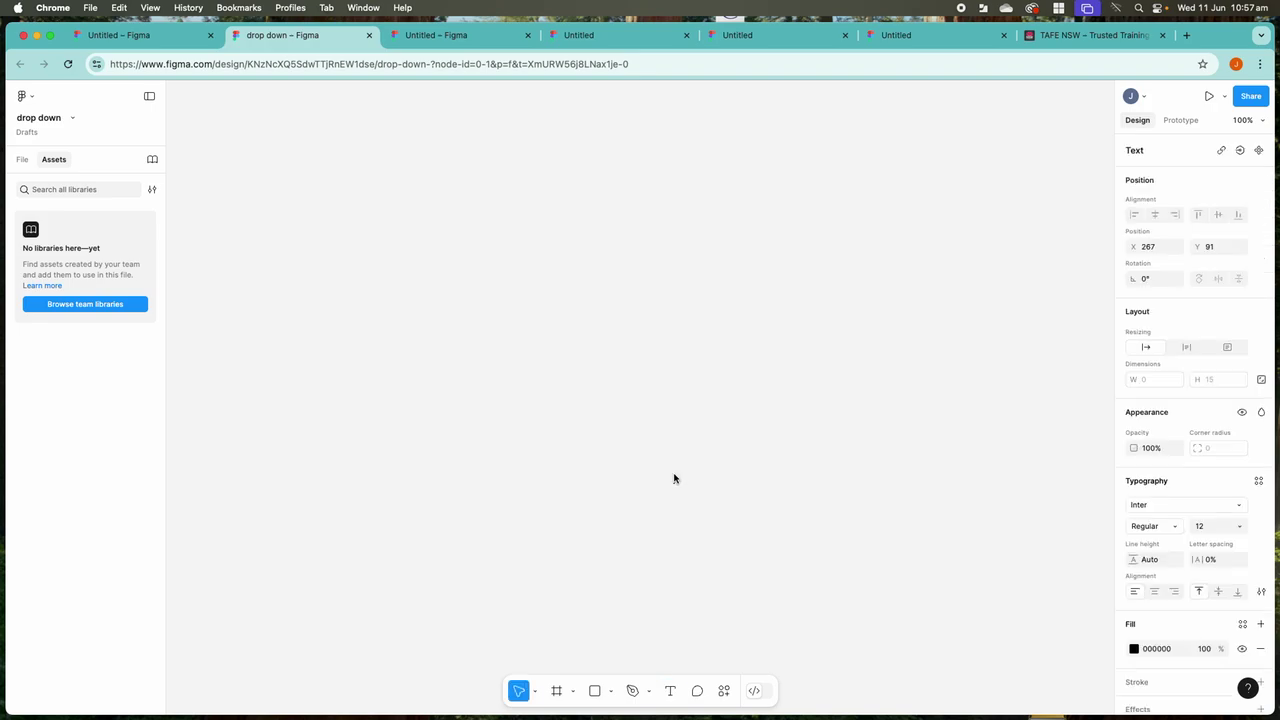
pyautogui.write('ME')
pyautogui.moveTo(698, 481); pyautogui.dragTo(669, 481)
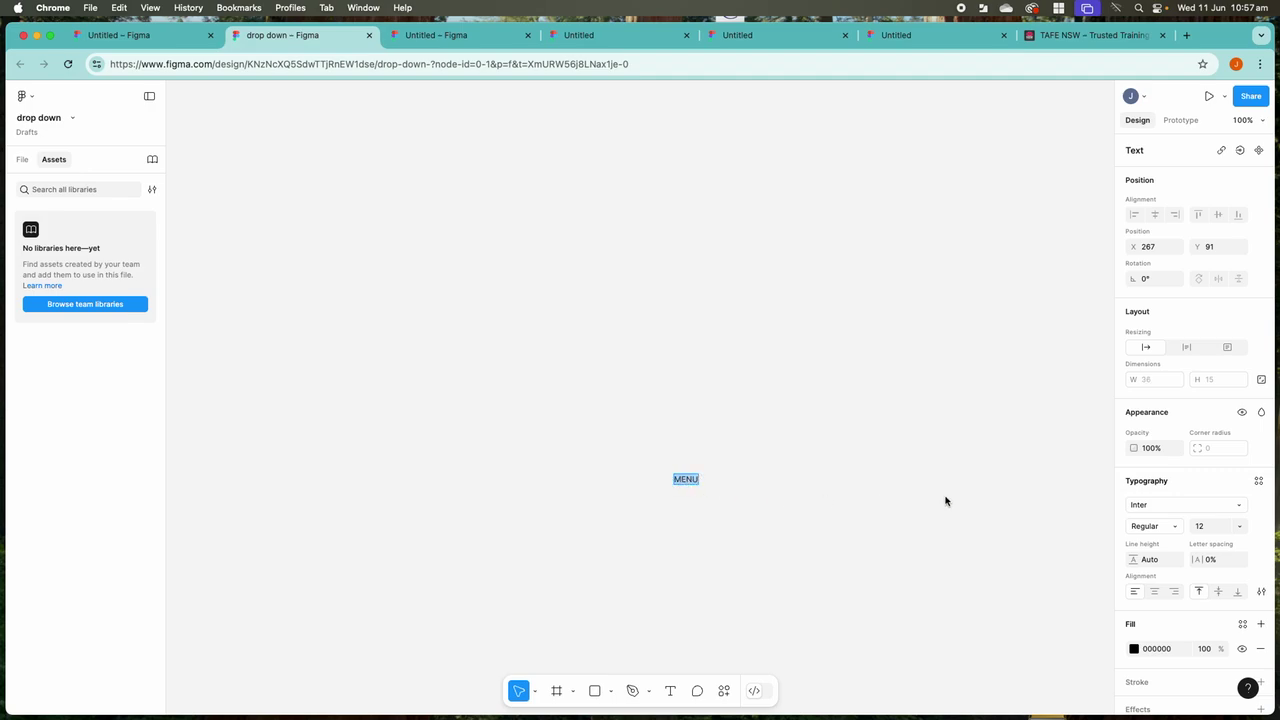
pyautogui.click(1239, 526)
pyautogui.click(1224, 676)
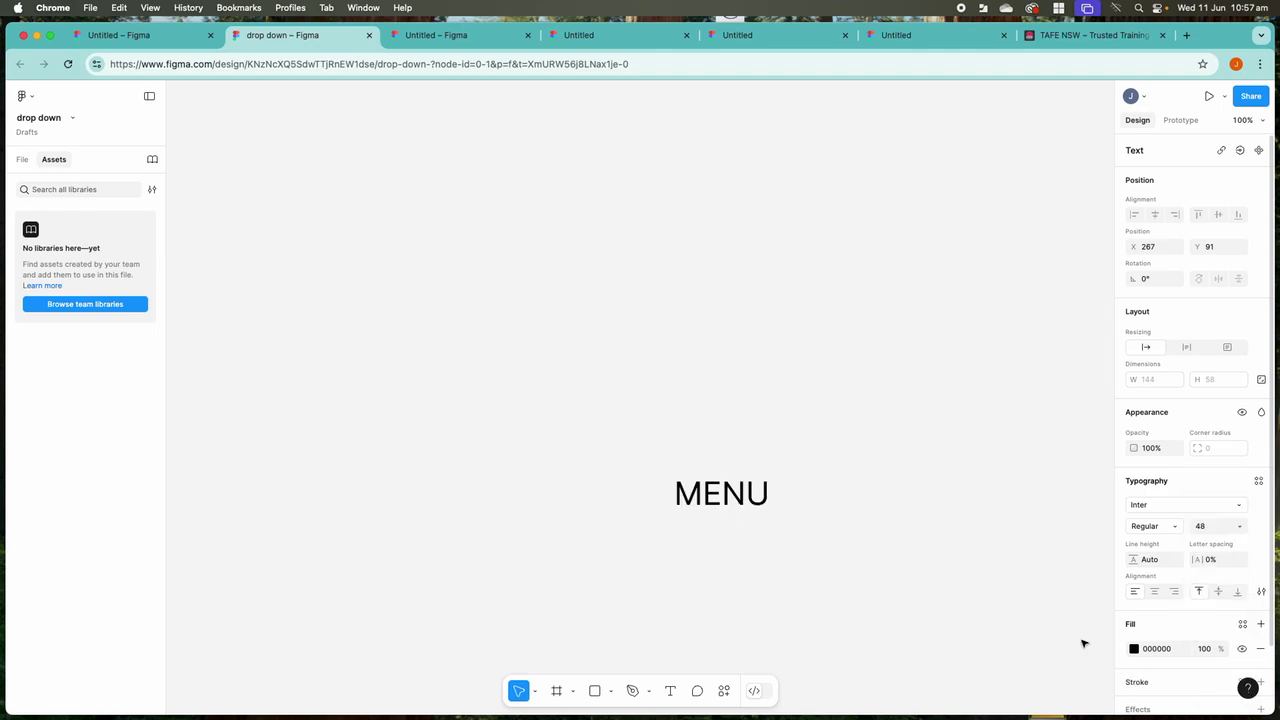
pyautogui.rightClick(720, 499)
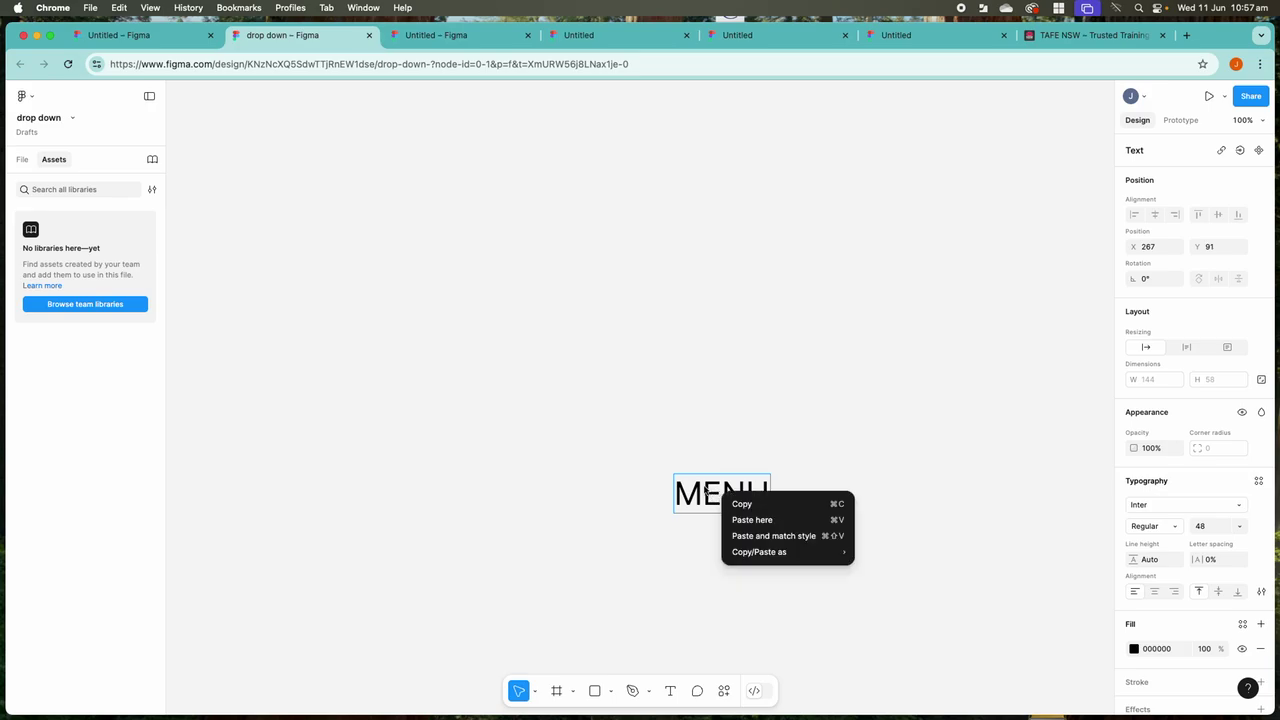
pyautogui.press('Escape')
pyautogui.rightClick(706, 489)
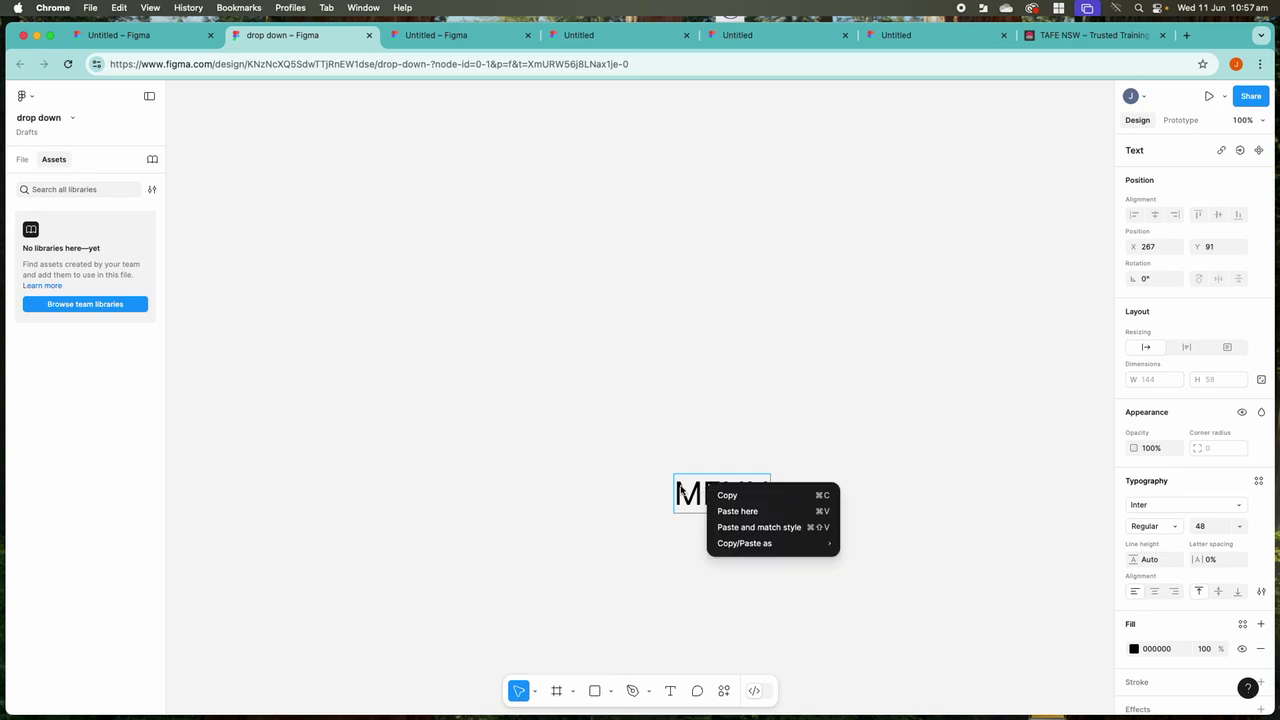
pyautogui.press('Escape')
pyautogui.rightClick(681, 490)
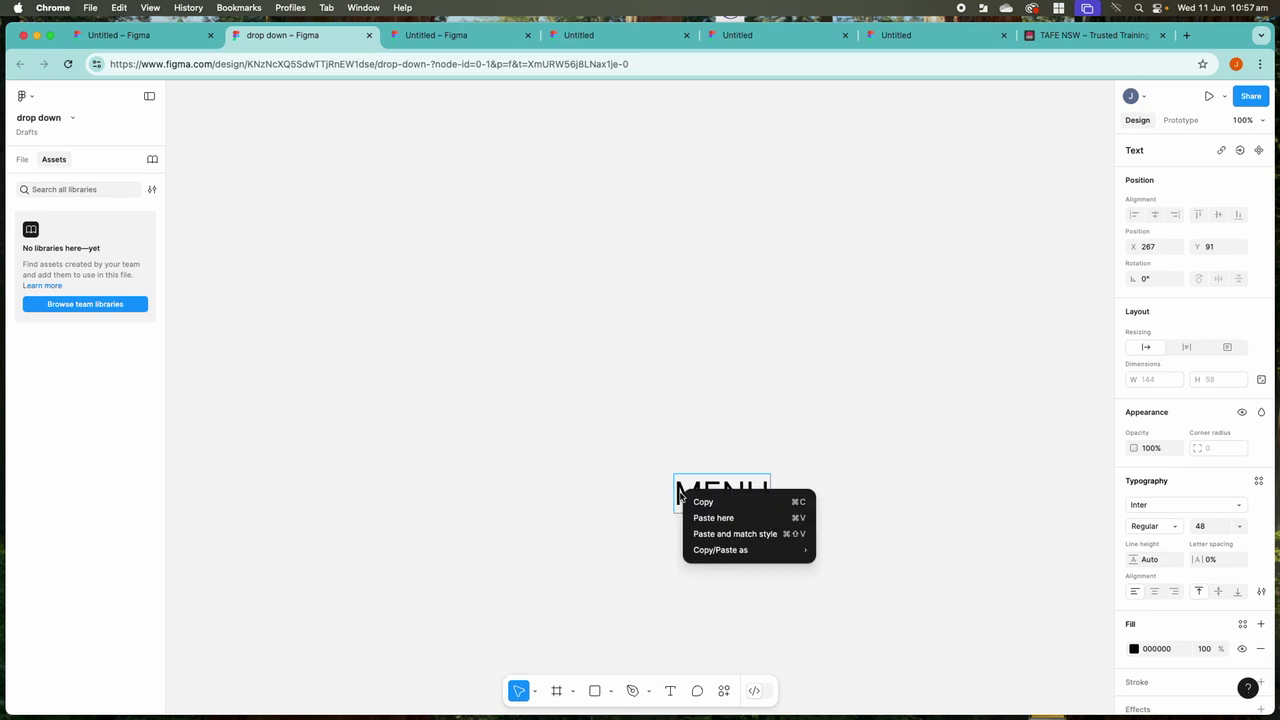
pyautogui.press('Escape')
pyautogui.rightClick(679, 492)
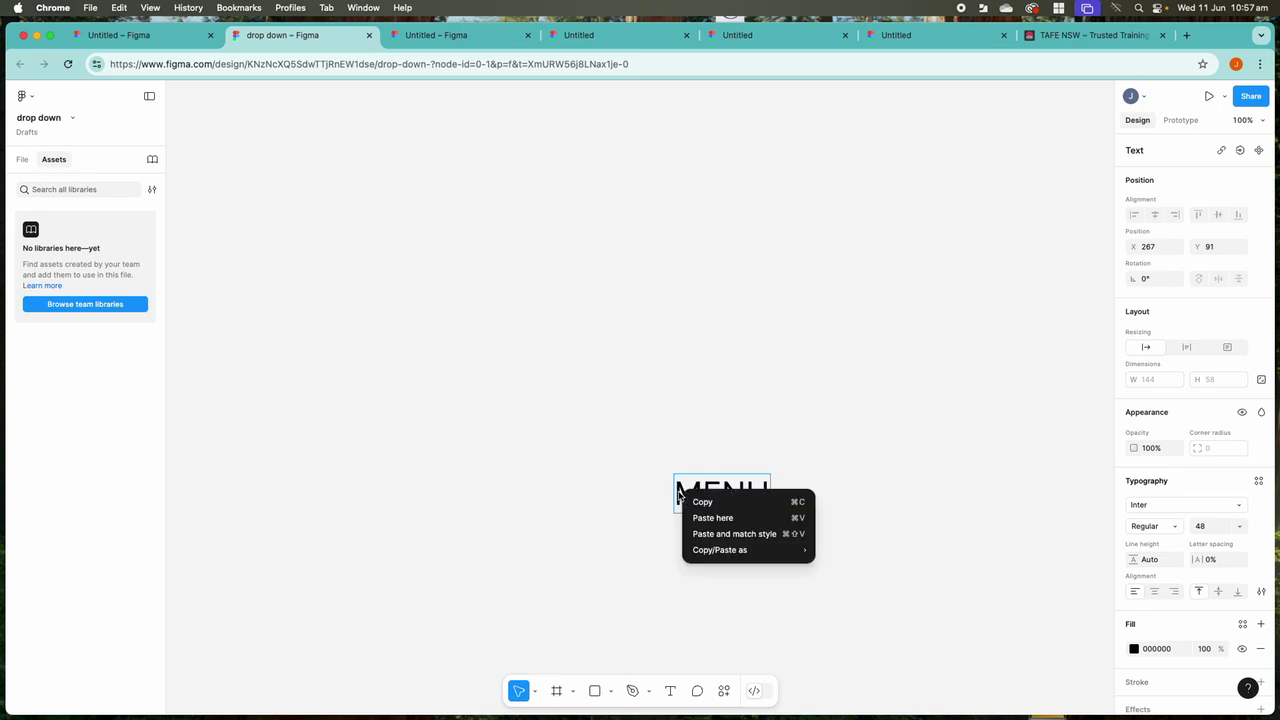
pyautogui.press('Escape')
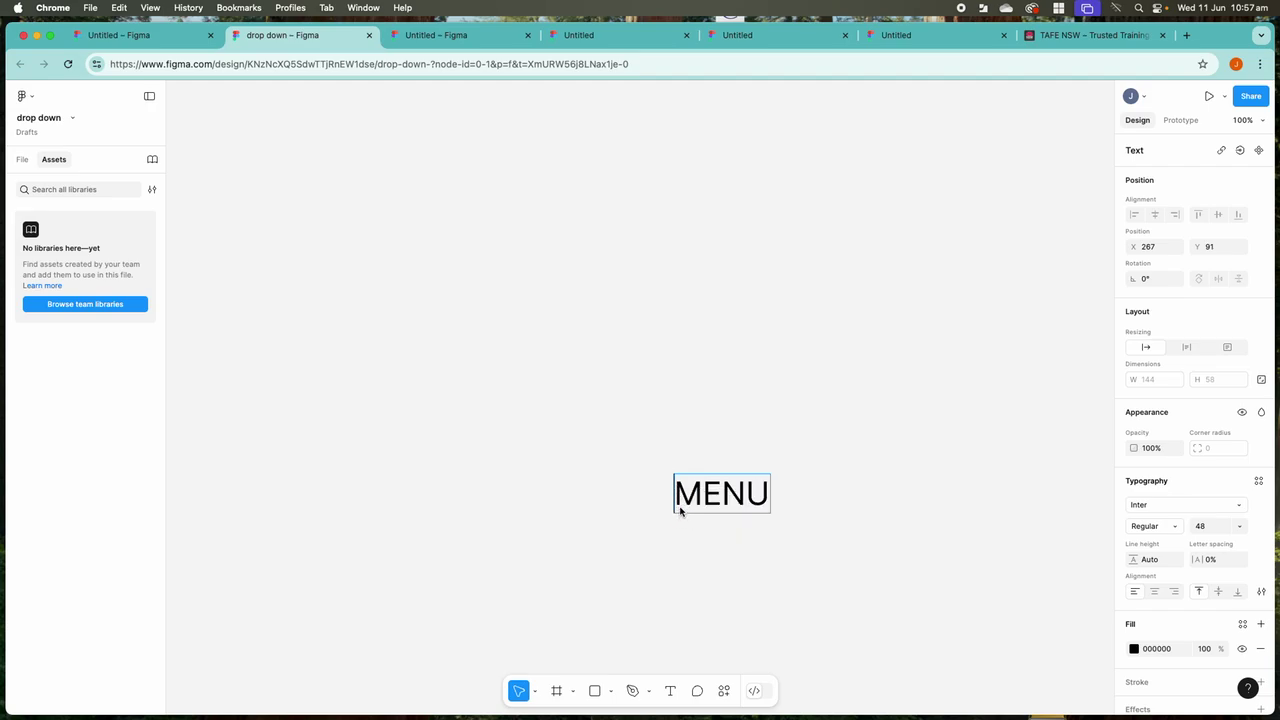
# Show the file's pages and layers, and shrink the browser window and reposition it on the desktop
pyautogui.click(21, 161)
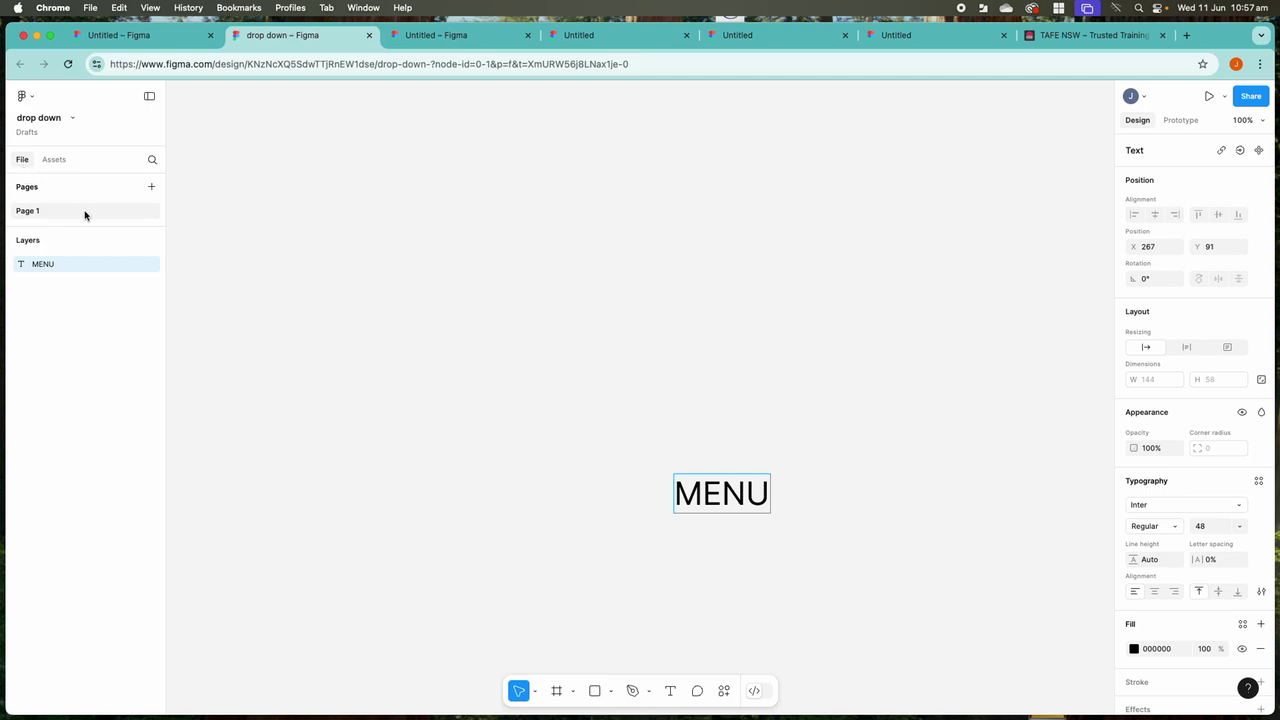
pyautogui.doubleClick(703, 482)
pyautogui.click(677, 482)
pyautogui.doubleClick(1226, 40)
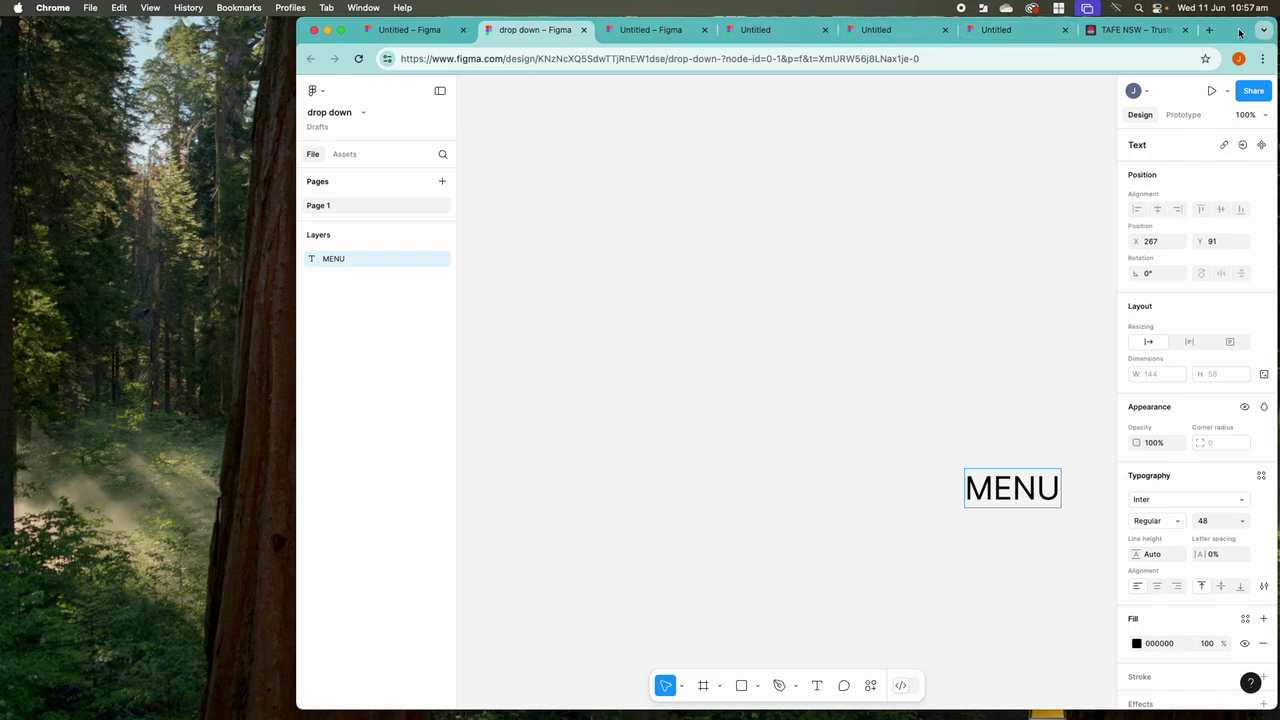
pyautogui.moveTo(1240, 28); pyautogui.dragTo(1119, 28)
pyautogui.rightClick(887, 474)
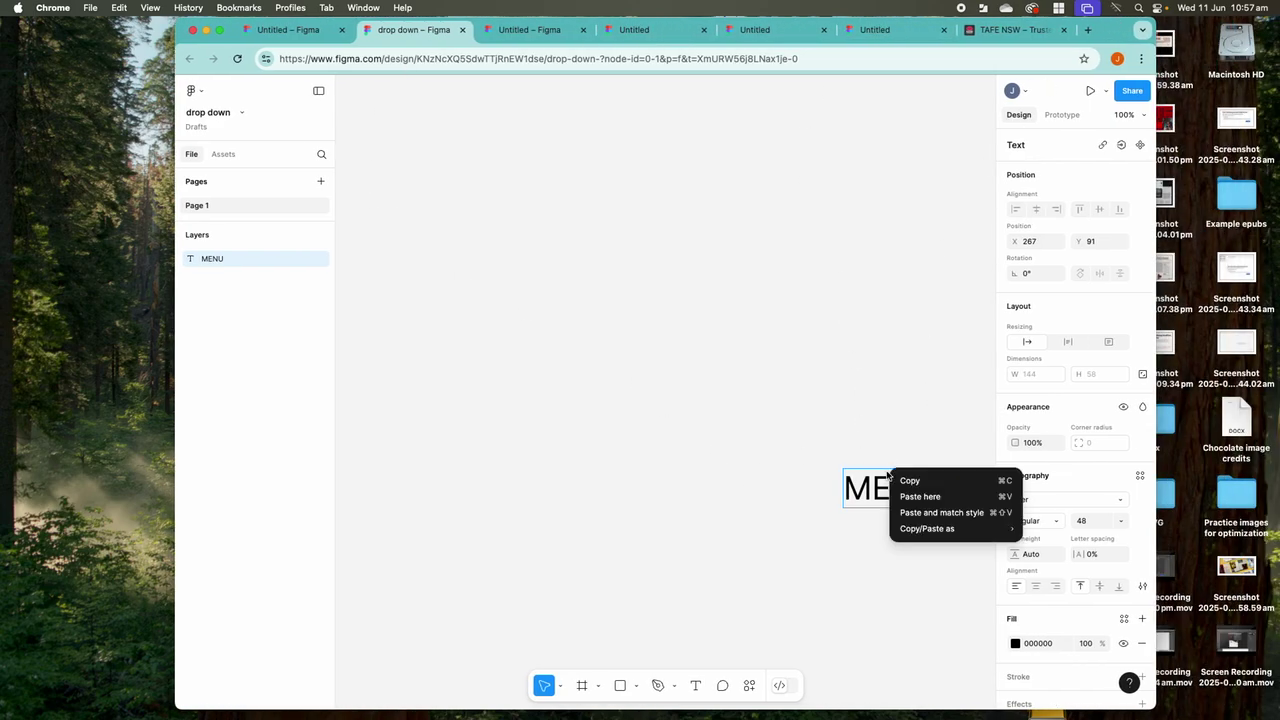
pyautogui.click(863, 488)
pyautogui.rightClick(854, 508)
pyautogui.click(857, 512)
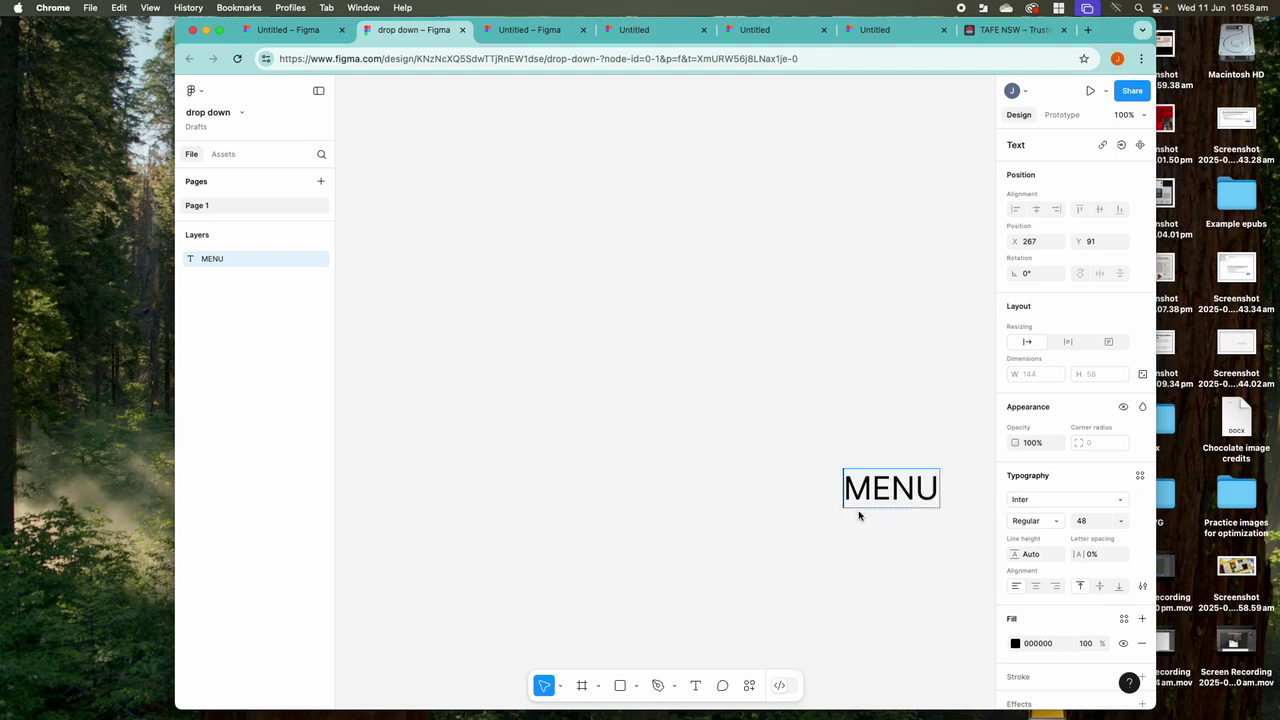
pyautogui.rightClick(863, 497)
pyautogui.click(864, 500)
pyautogui.rightClick(912, 500)
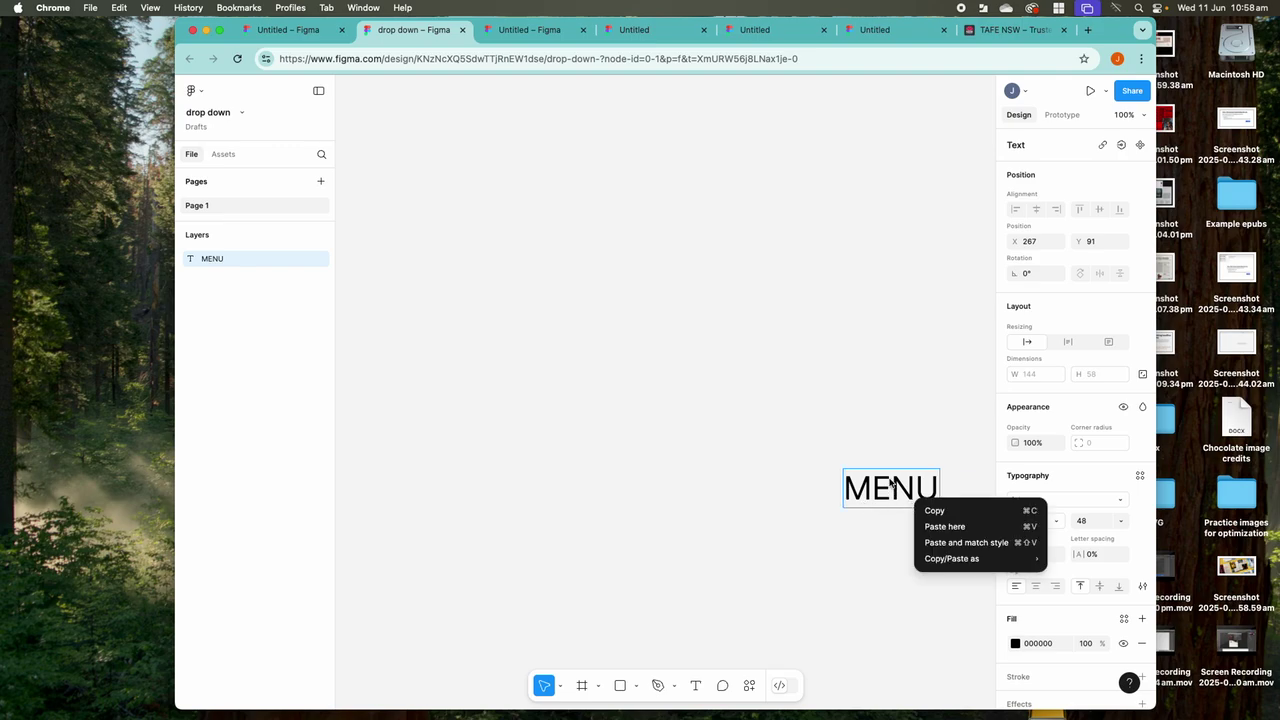
pyautogui.doubleClick(891, 484)
pyautogui.rightClick(865, 481)
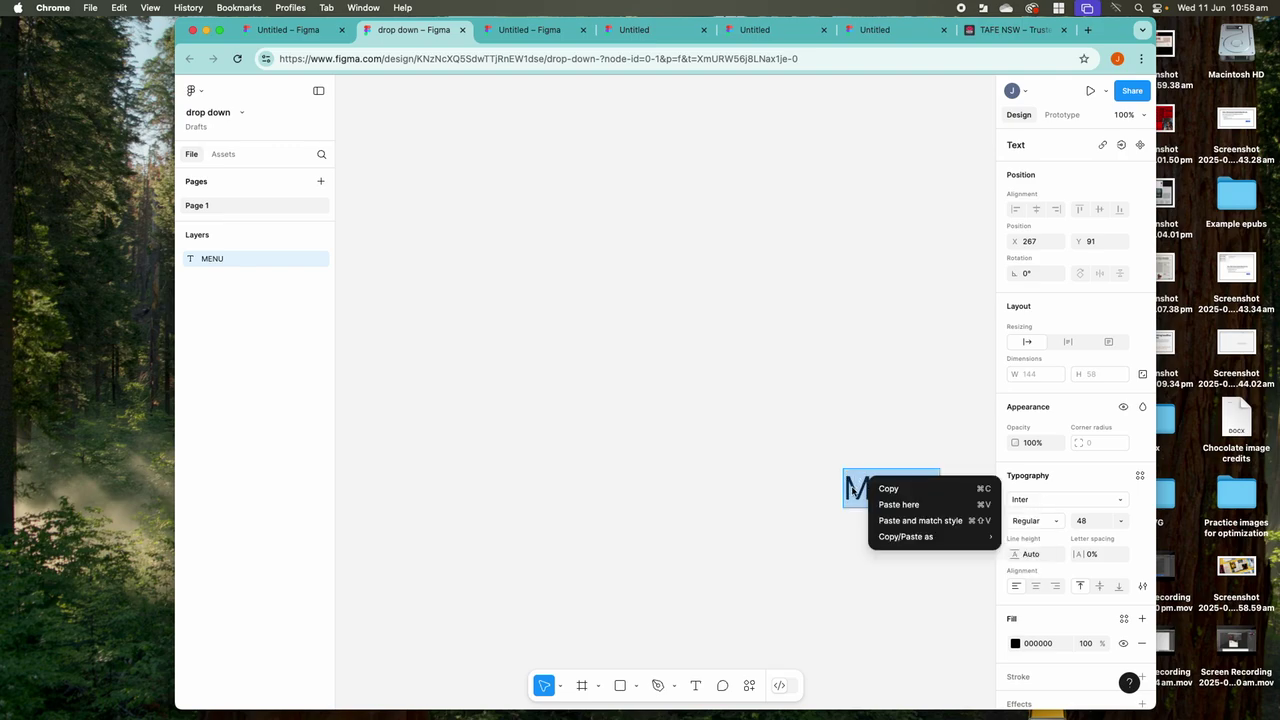
pyautogui.click(852, 490)
pyautogui.rightClick(852, 490)
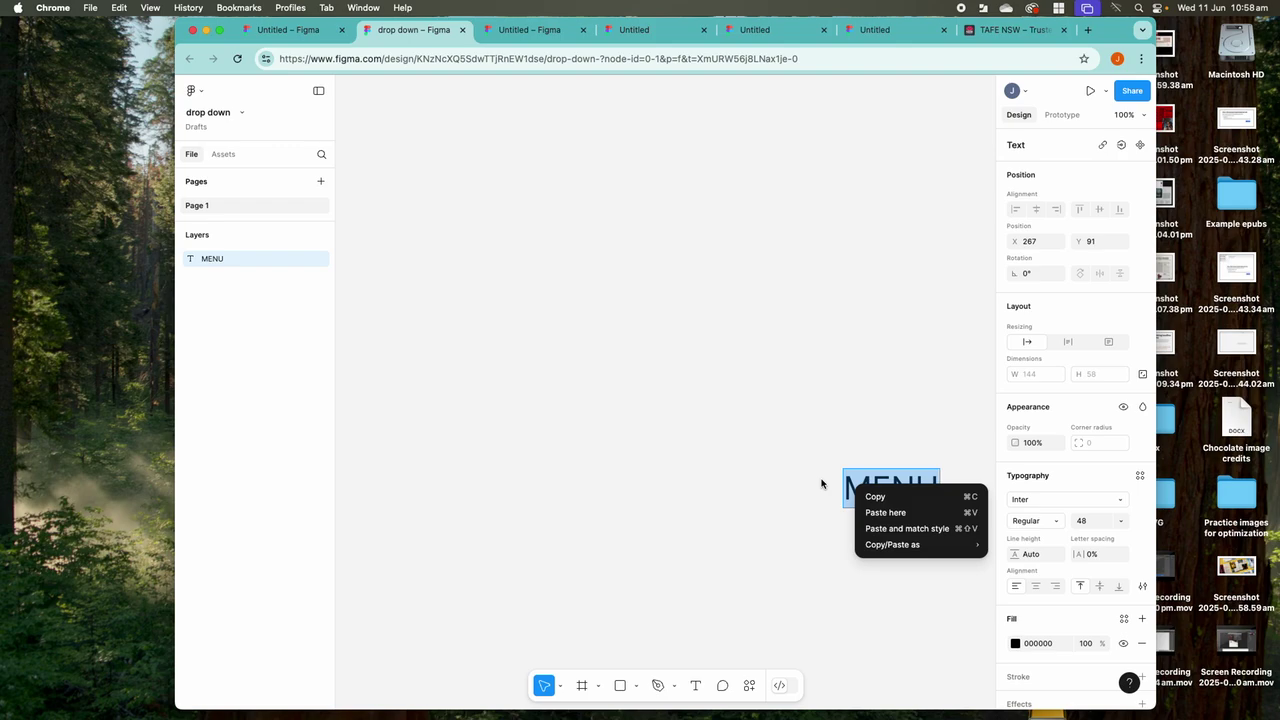
pyautogui.click(824, 484)
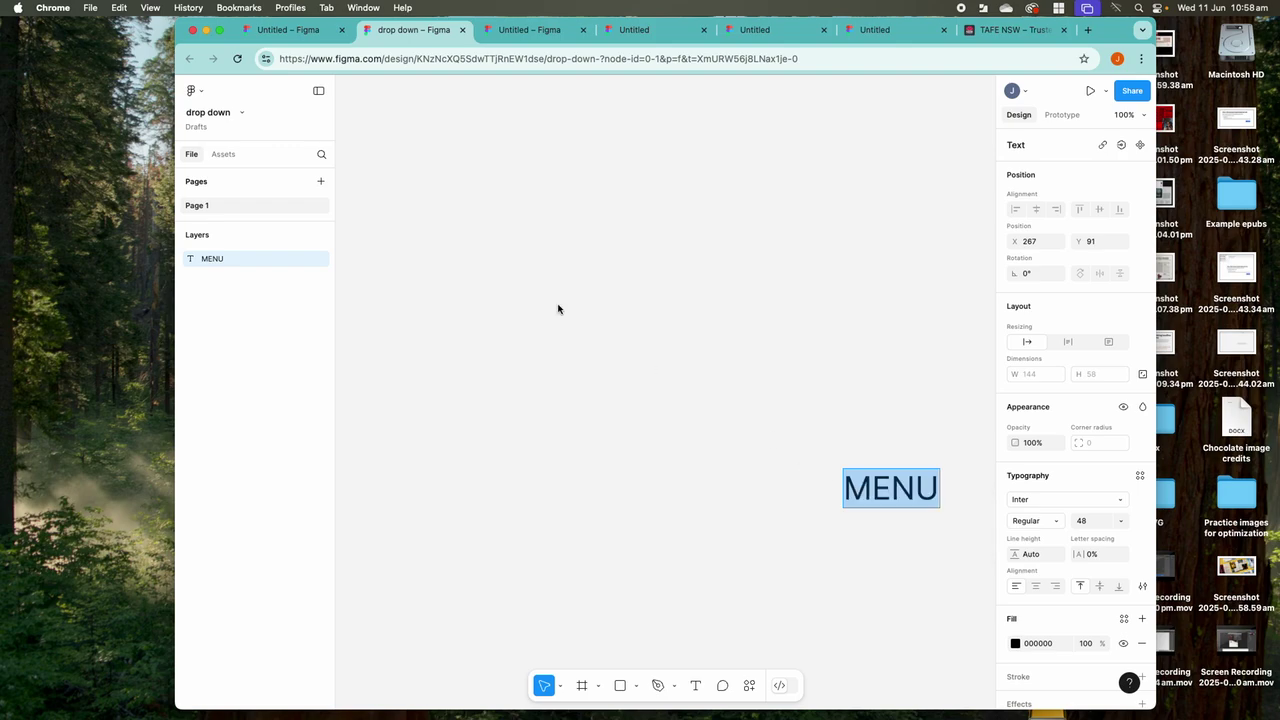
pyautogui.click(224, 156)
pyautogui.click(191, 155)
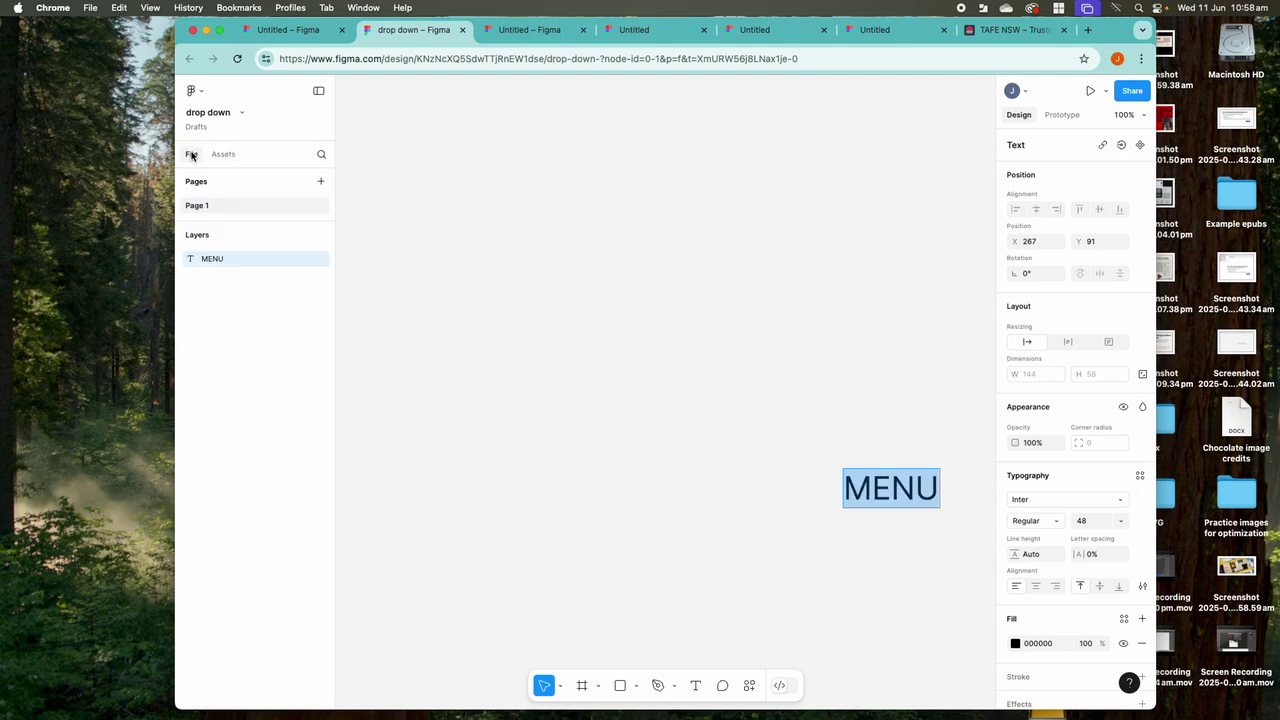
pyautogui.click(194, 91)
pyautogui.moveTo(218, 222)
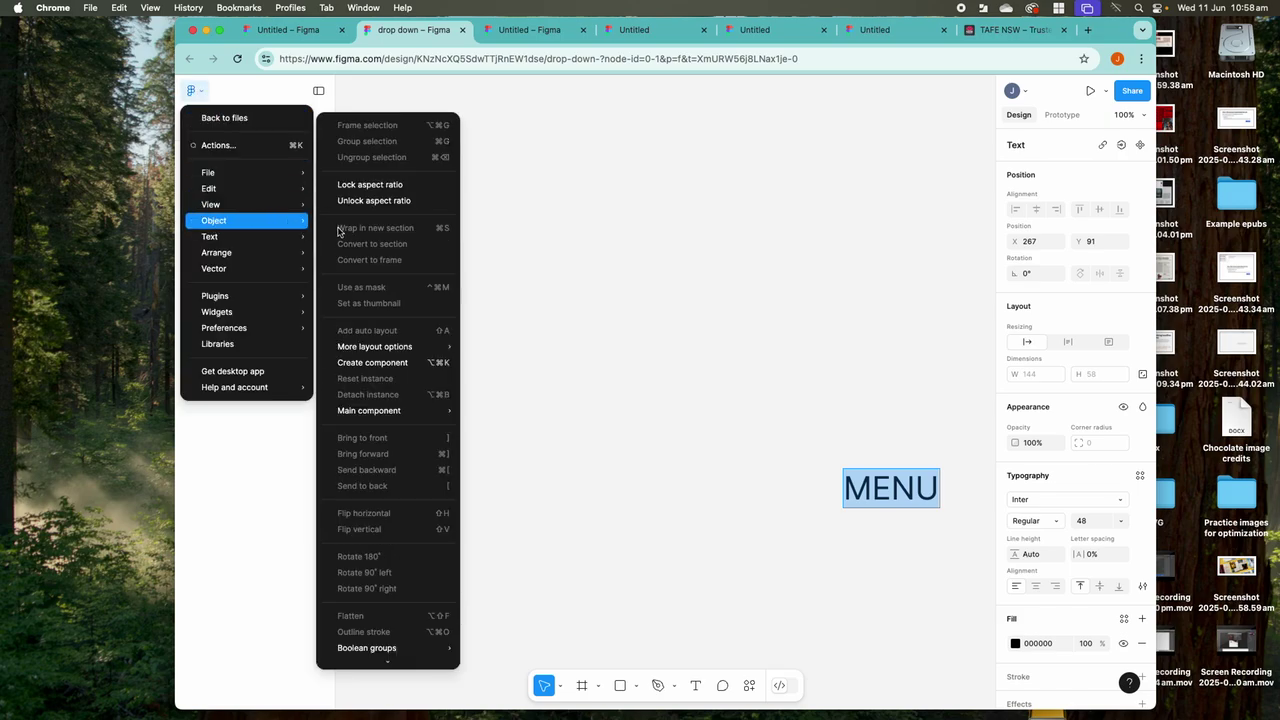
pyautogui.click(785, 478)
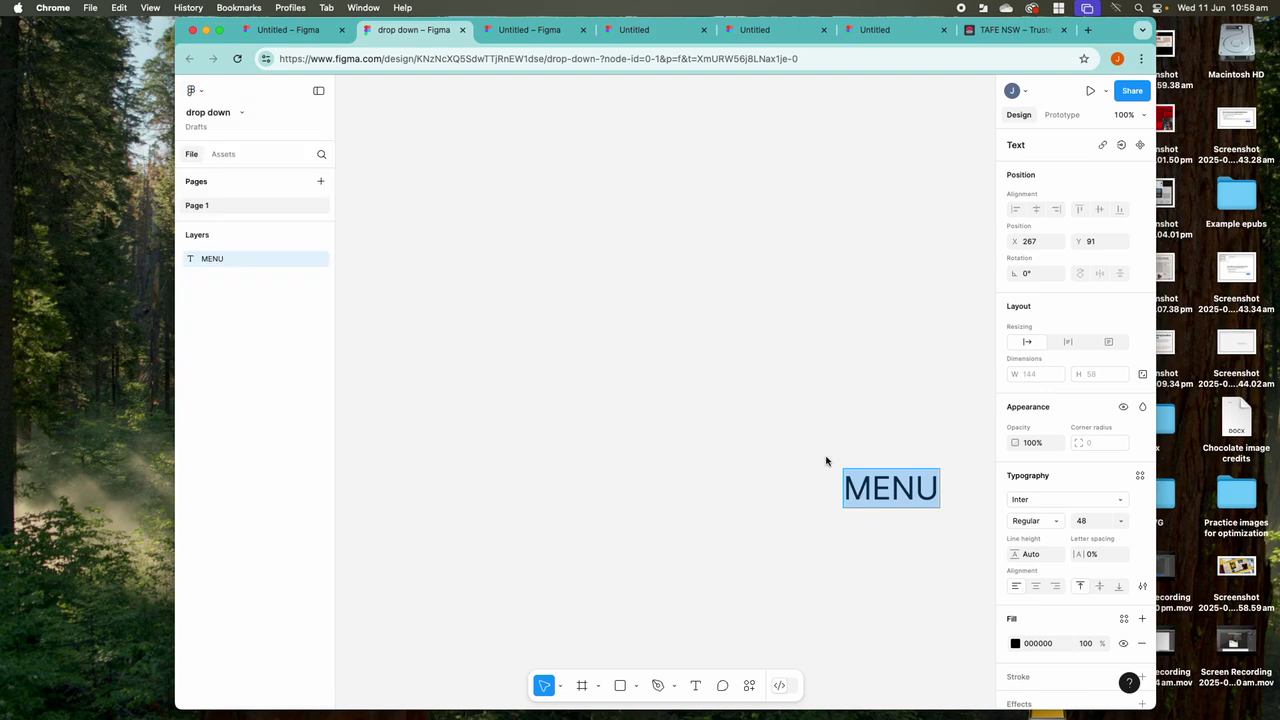
# Wrap the MENU text object in a frame and move it up the canvas to about X -214, Y -278
pyautogui.press('Escape')
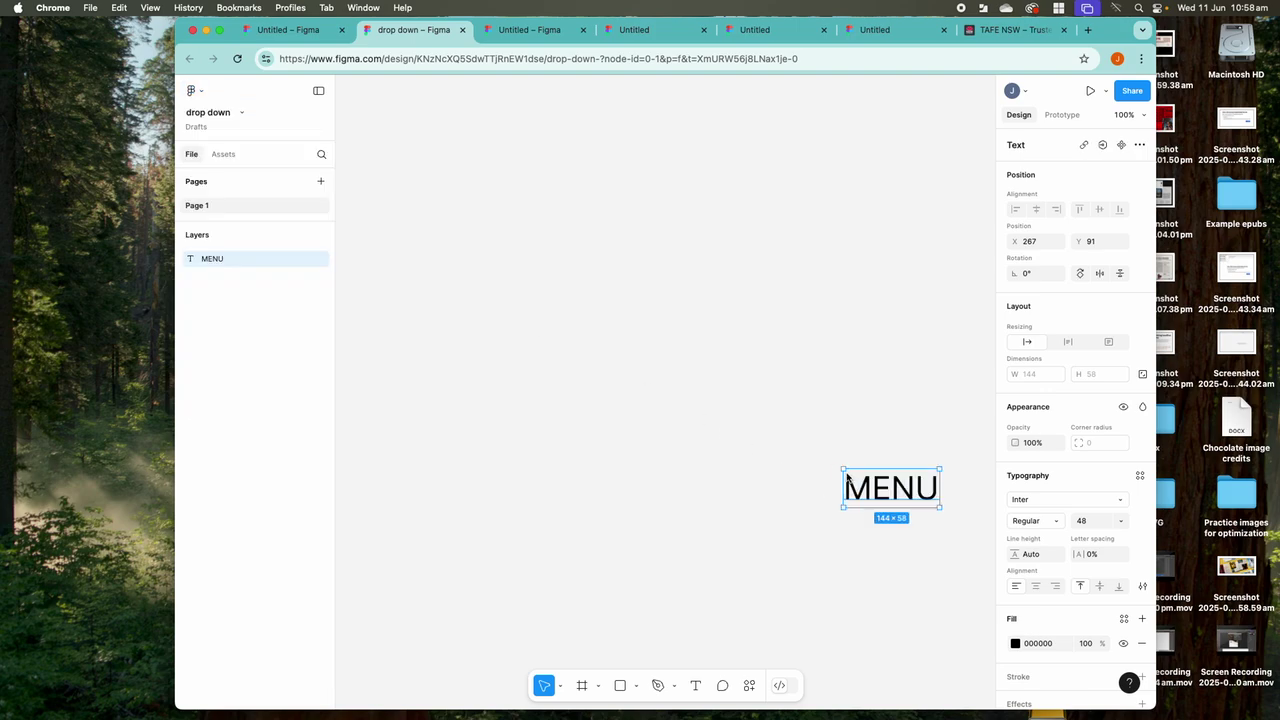
pyautogui.click(193, 91)
pyautogui.moveTo(225, 198)
pyautogui.moveTo(226, 220)
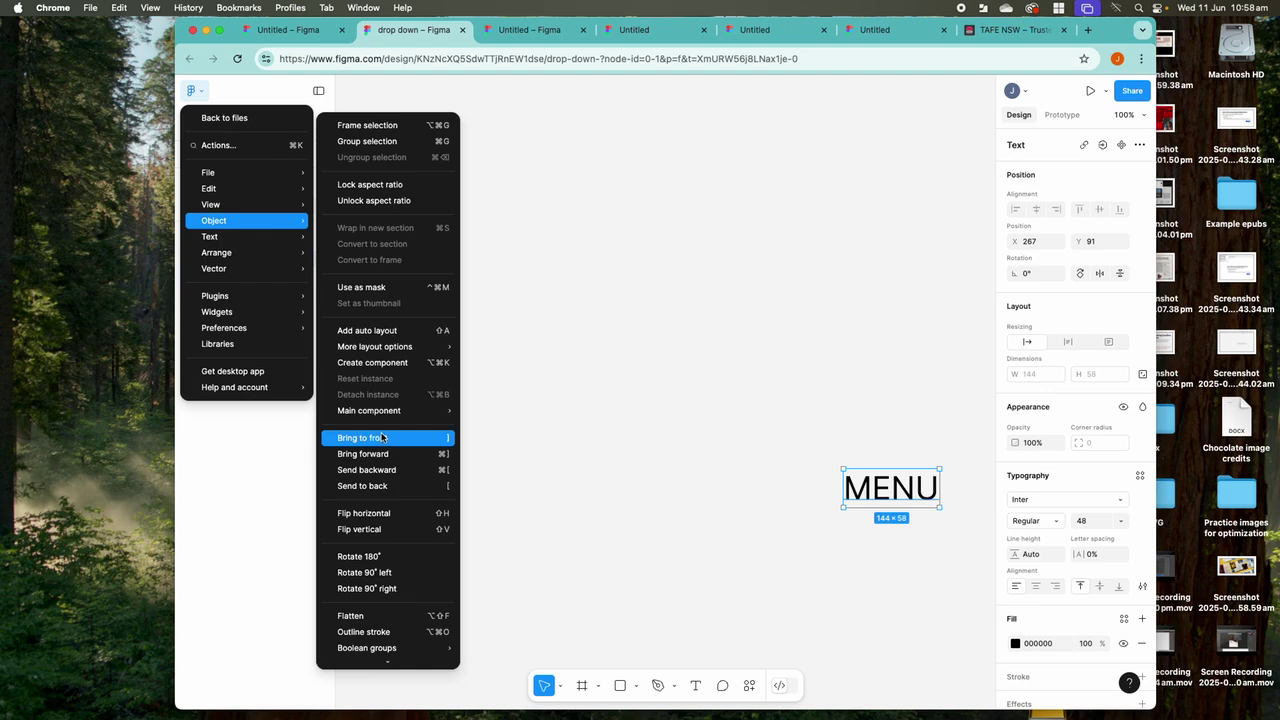
pyautogui.click(370, 124)
pyautogui.moveTo(836, 453); pyautogui.dragTo(531, 217)
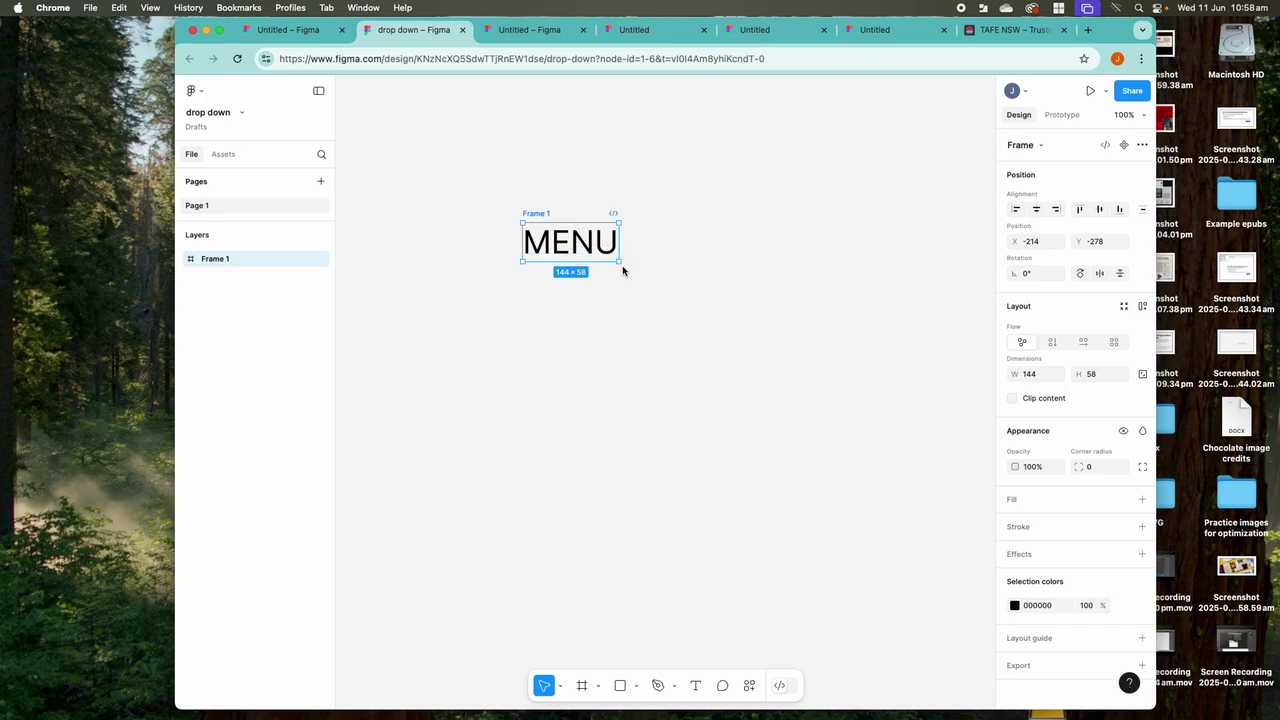
# Give the MENU frame a turquoise 6FD8E4 fill and a corner radius of 10
pyautogui.click(1011, 500)
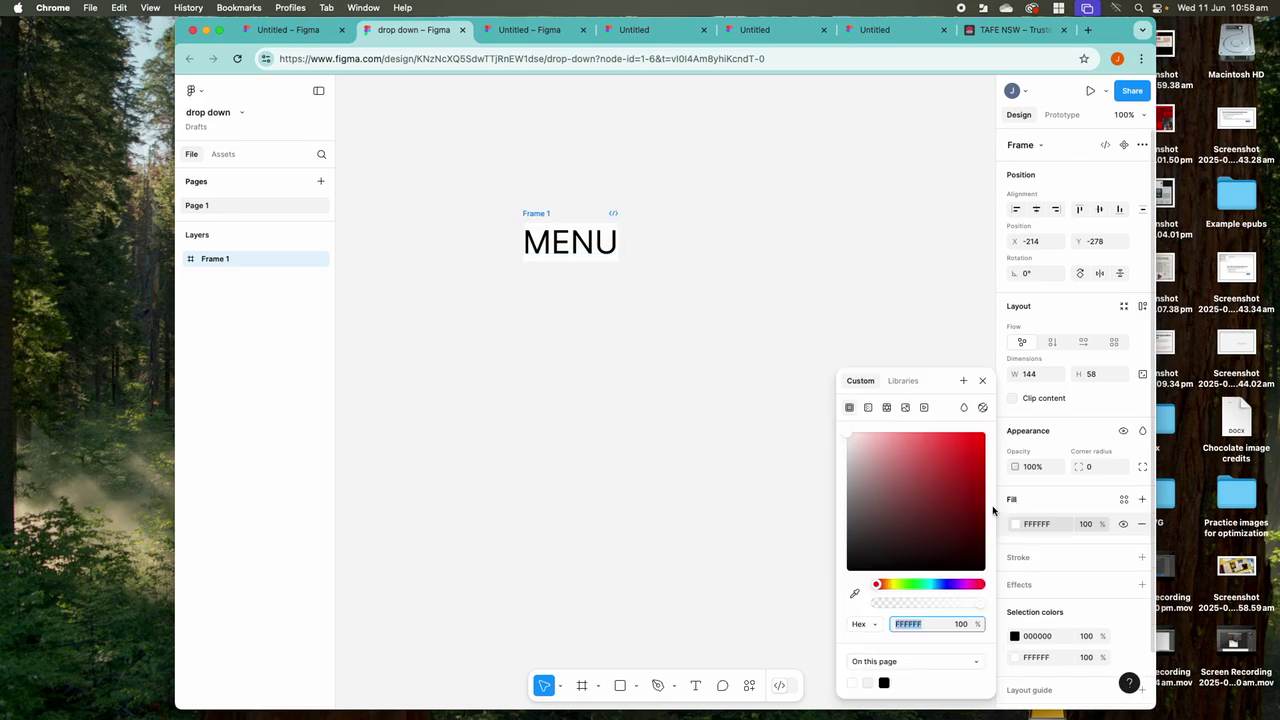
pyautogui.click(930, 584)
pyautogui.click(918, 450)
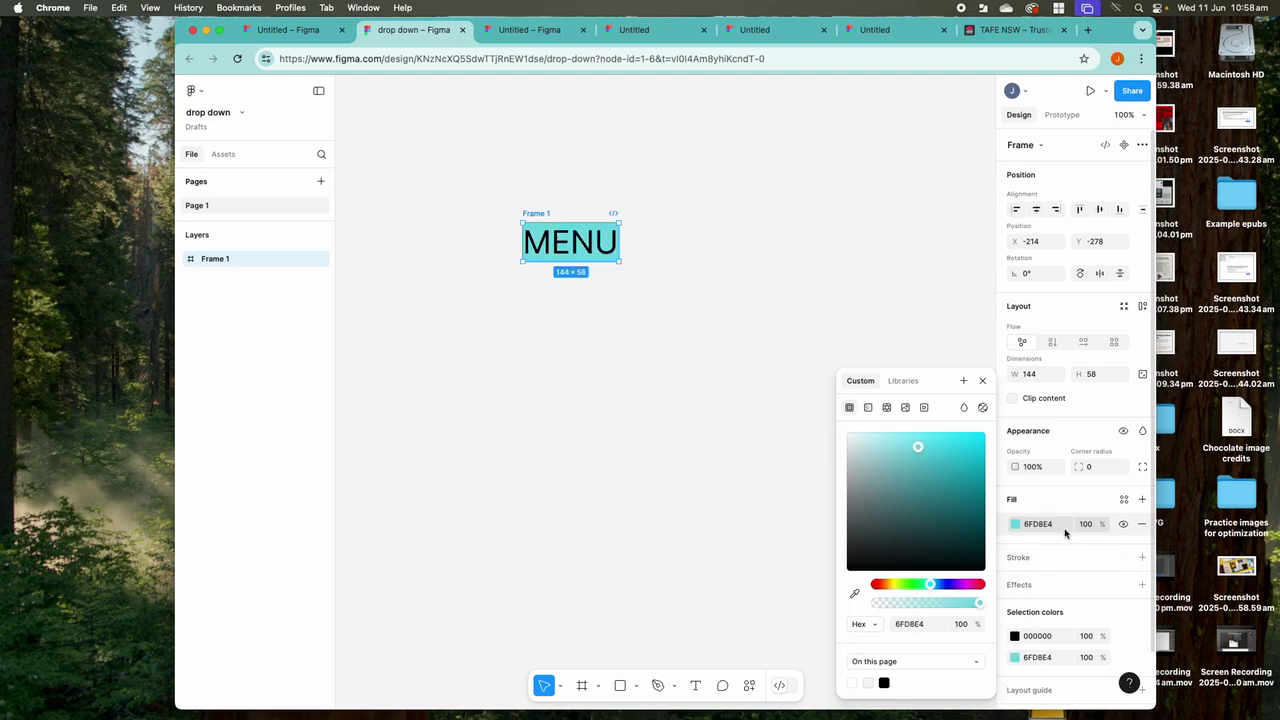
pyautogui.click(1090, 467)
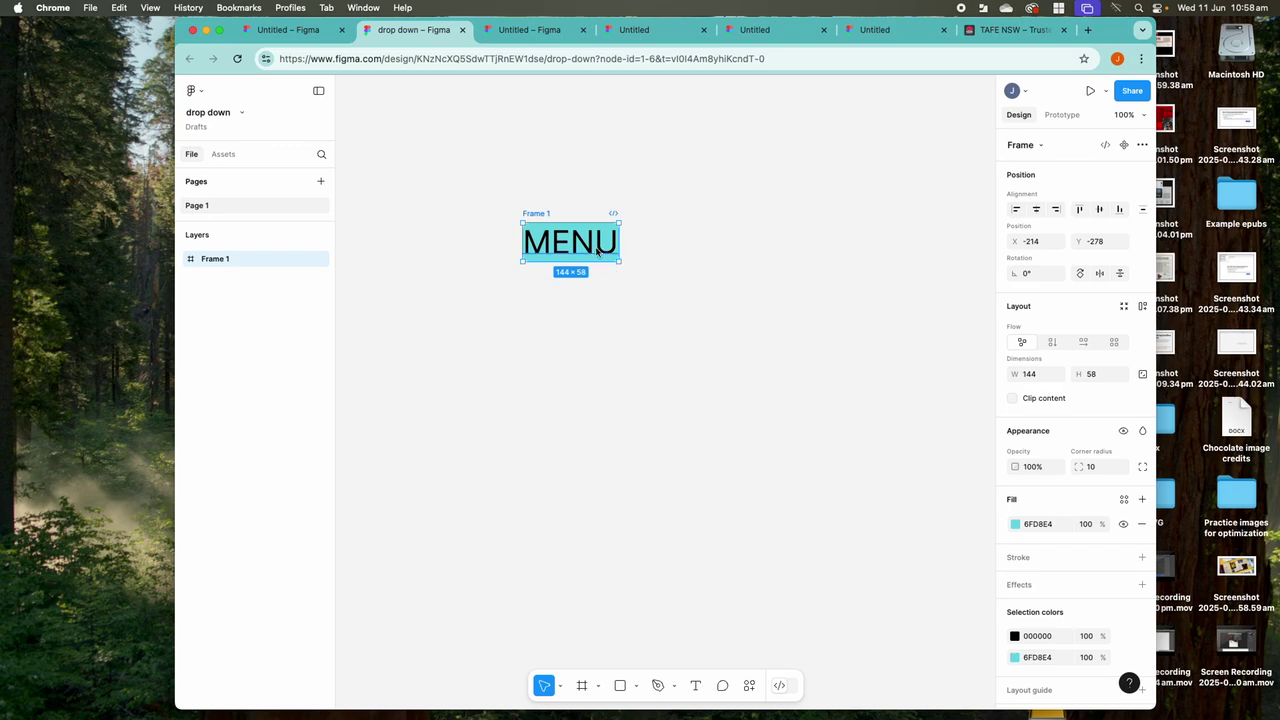
# Add auto layout to the MENU frame and enlarge it to about 275 × 65
pyautogui.click(562, 236)
pyautogui.click(532, 216)
pyautogui.rightClick(535, 215)
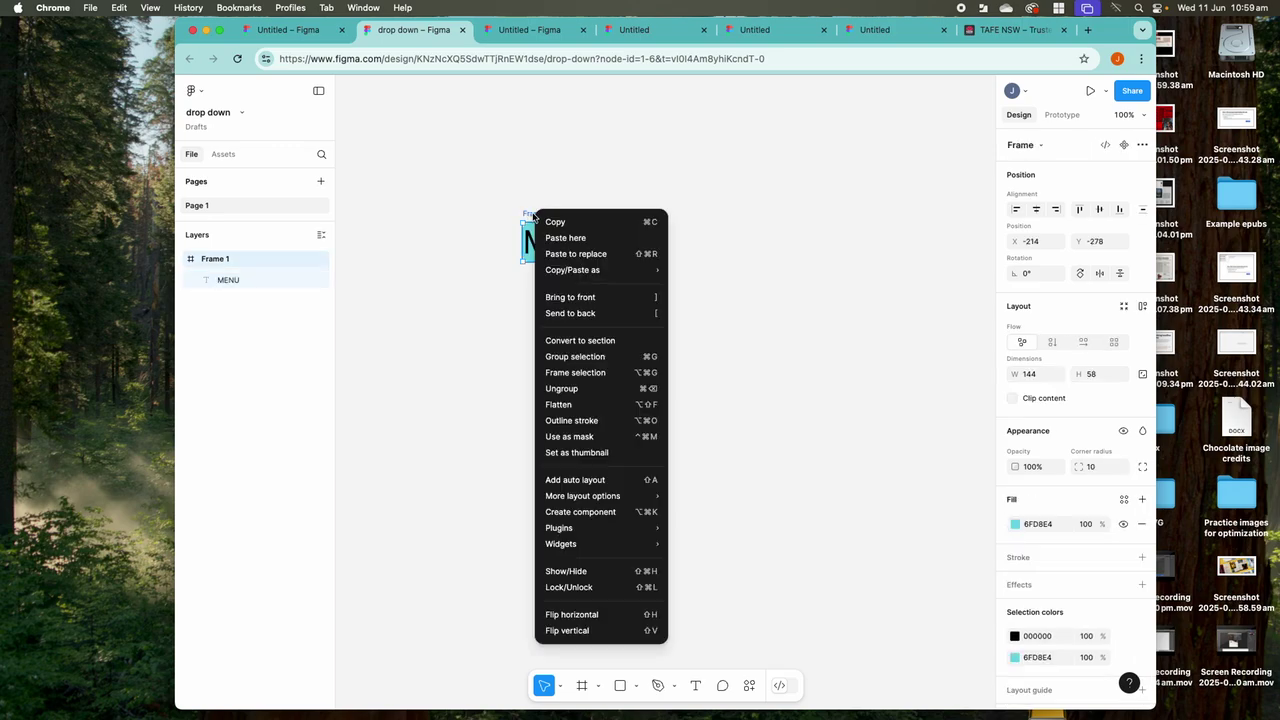
pyautogui.click(603, 482)
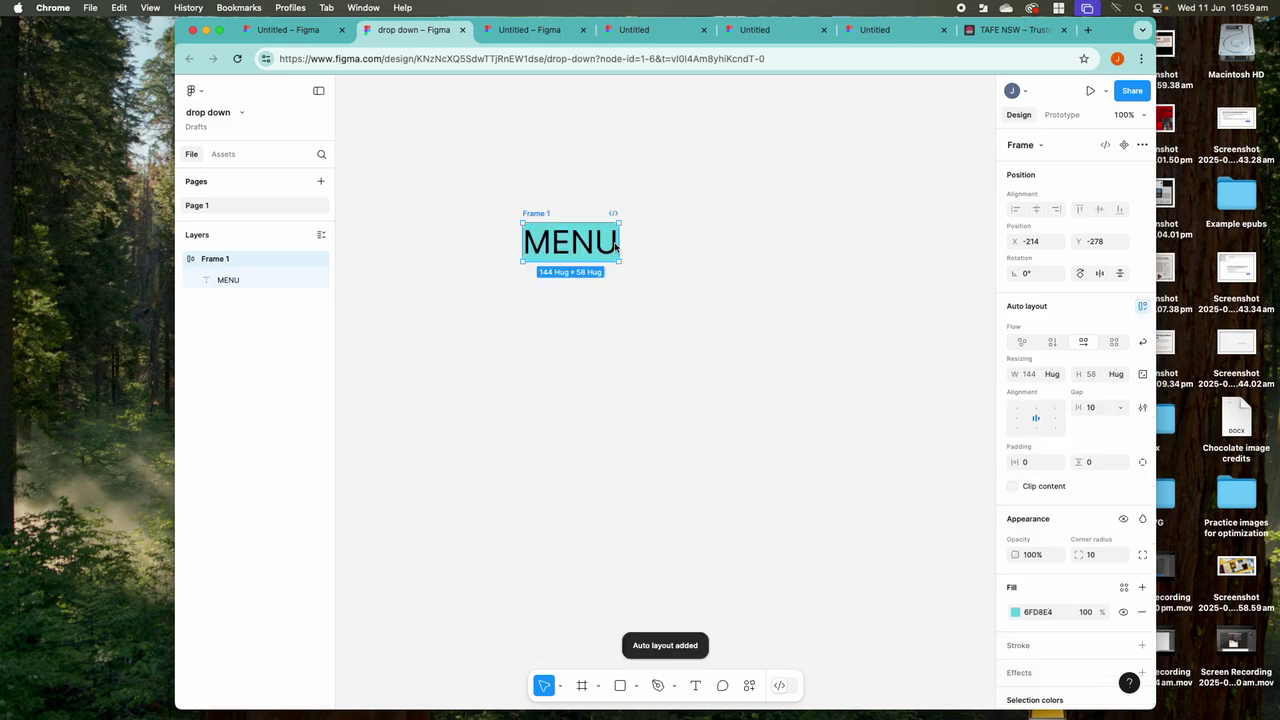
pyautogui.moveTo(620, 261); pyautogui.dragTo(706, 266)
pyautogui.click(556, 290)
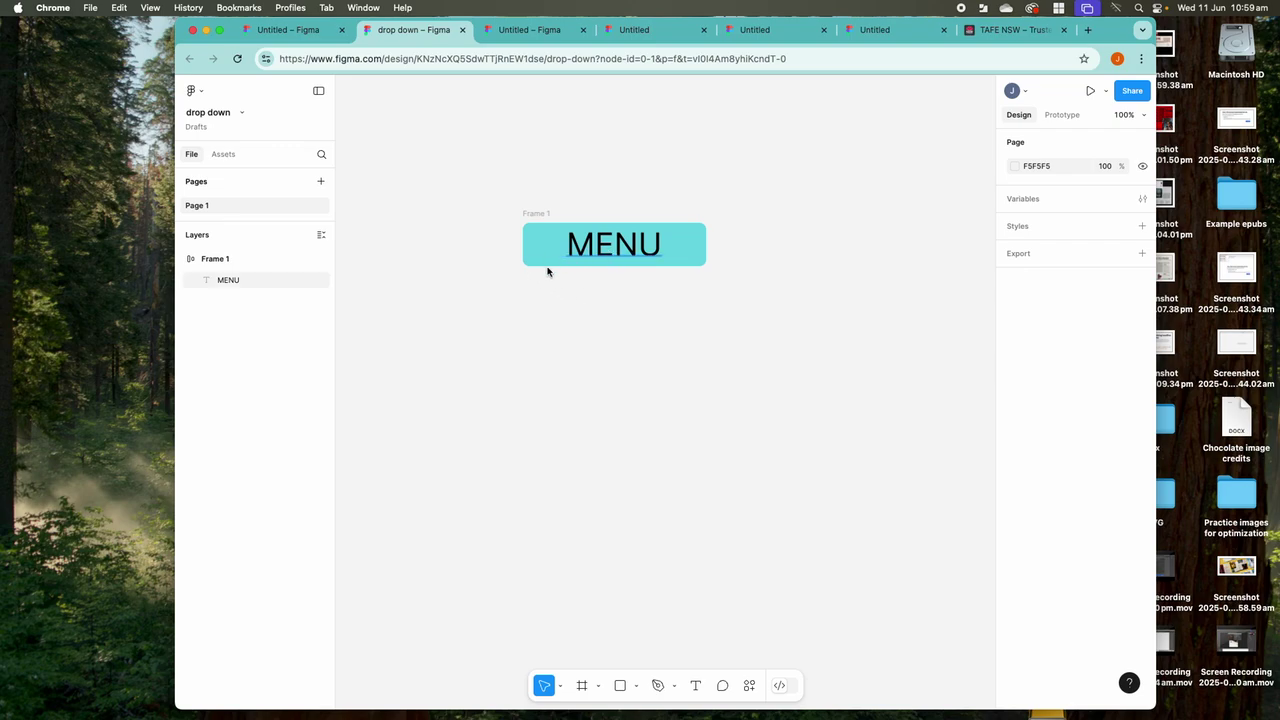
# Duplicate the MENU frame directly below the original
pyautogui.click(529, 214)
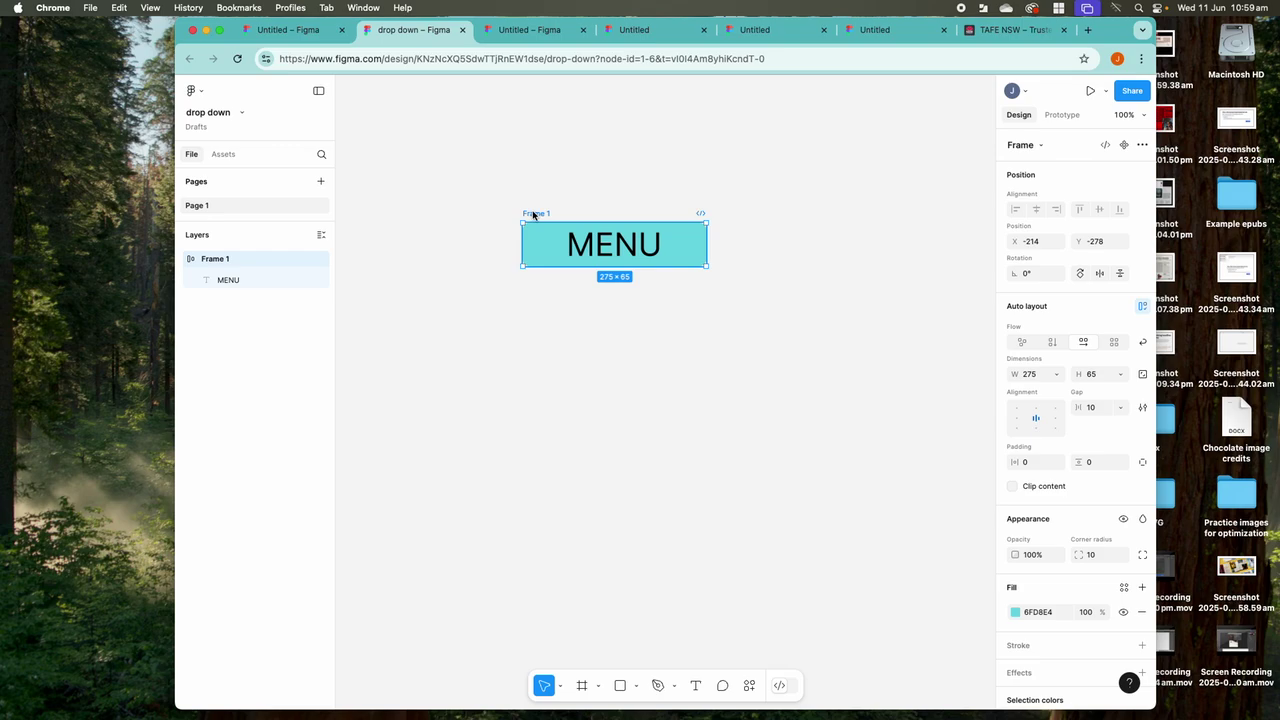
pyautogui.moveTo(535, 213); pyautogui.dragTo(535, 279)
# Replace the MENU text in the lower duplicated frame with "text"
pyautogui.doubleClick(662, 315)
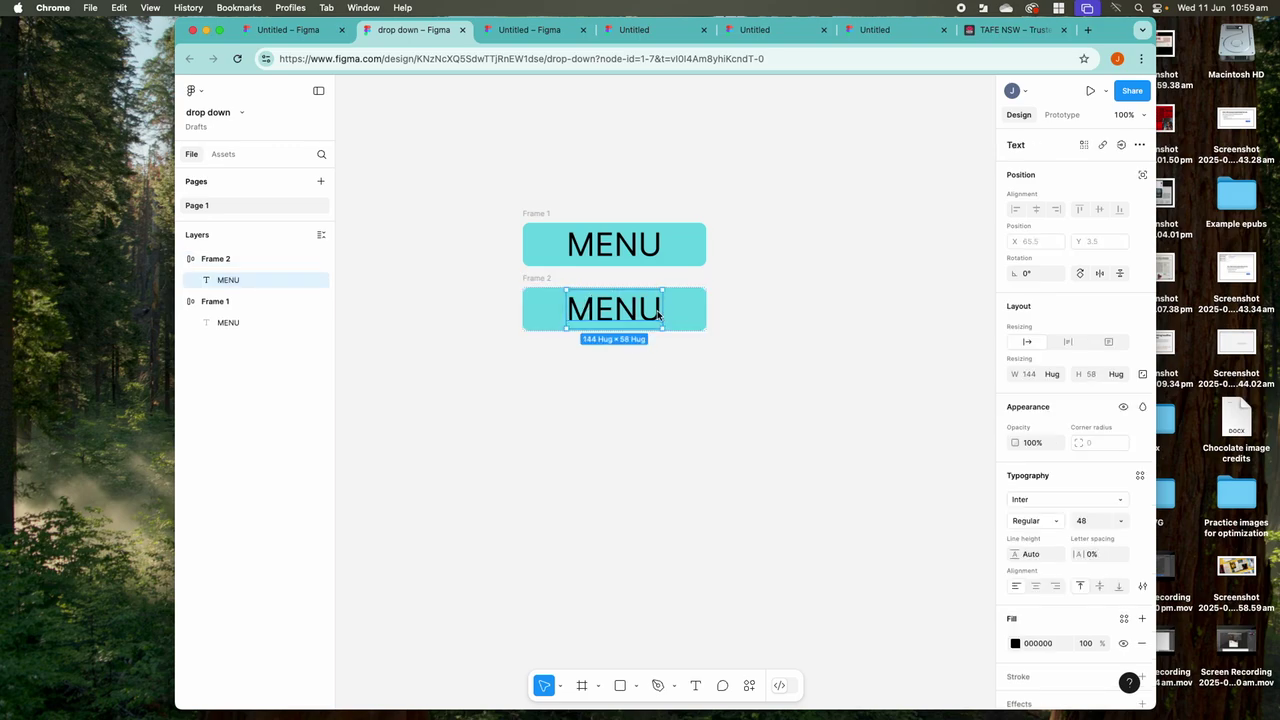
pyautogui.doubleClick(658, 315)
pyautogui.click(658, 315)
pyautogui.doubleClick(658, 315)
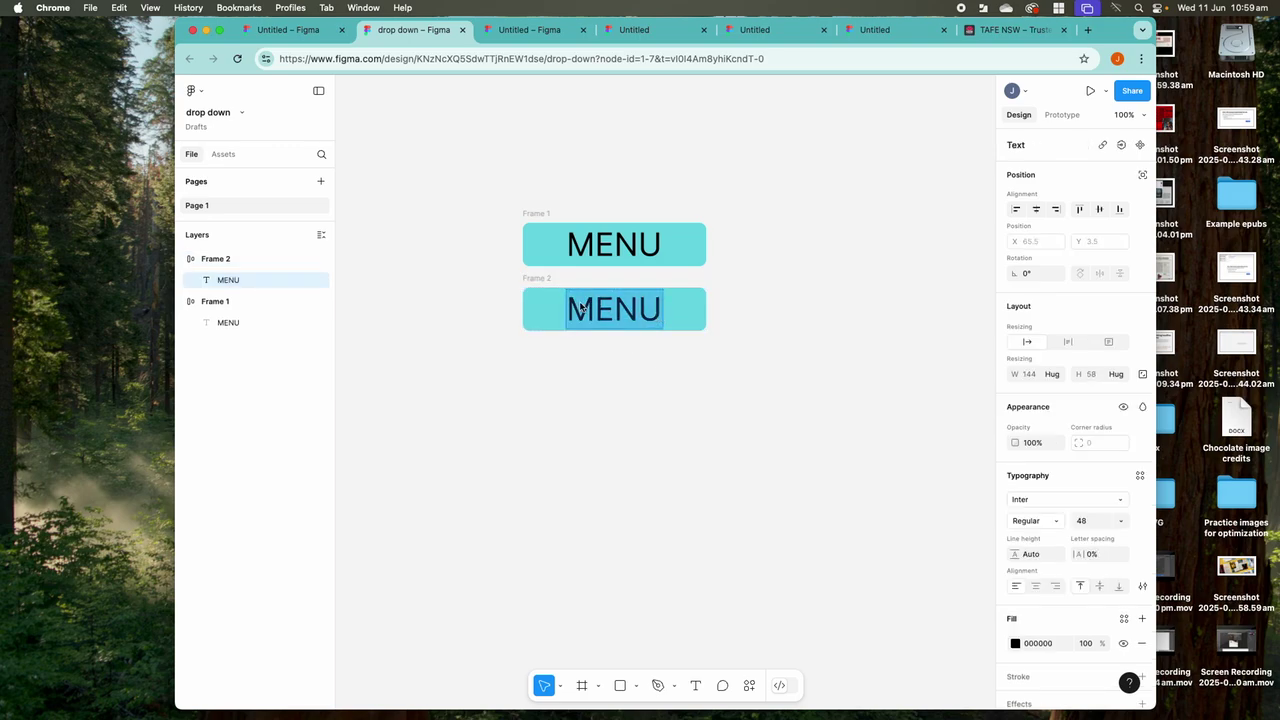
pyautogui.press('BackSpace')
pyautogui.write('t')
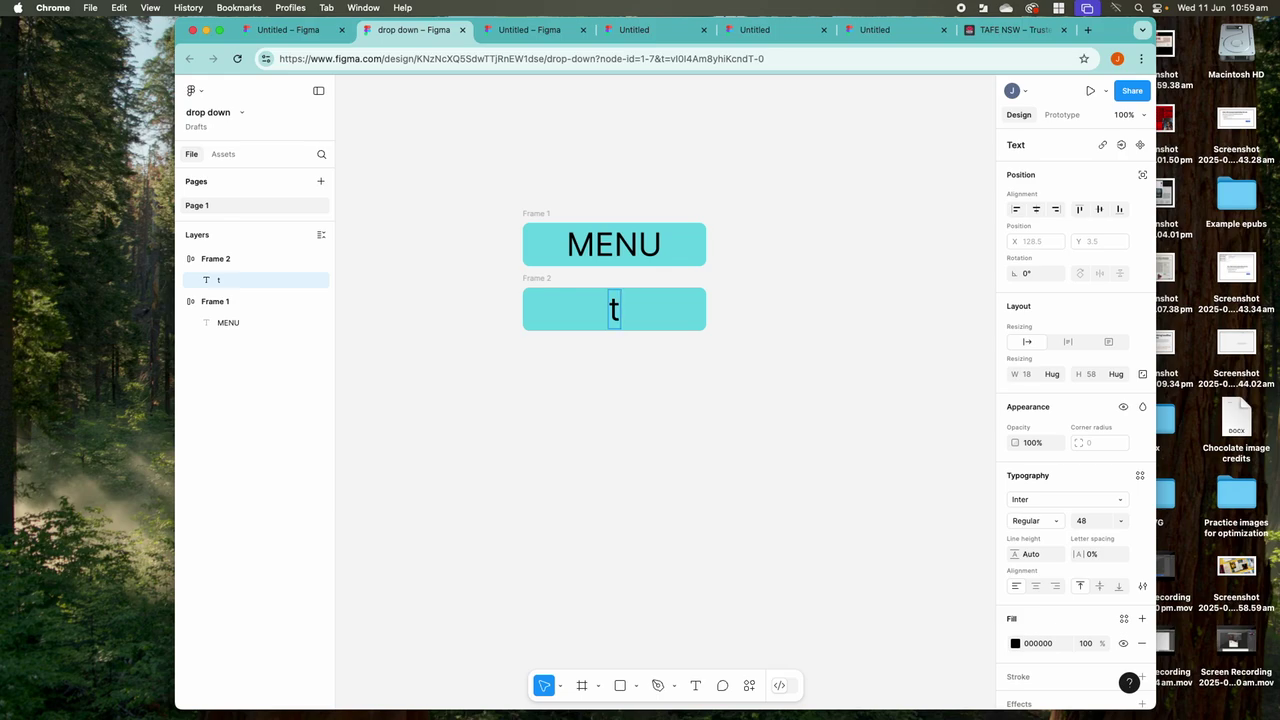
pyautogui.write('ext')
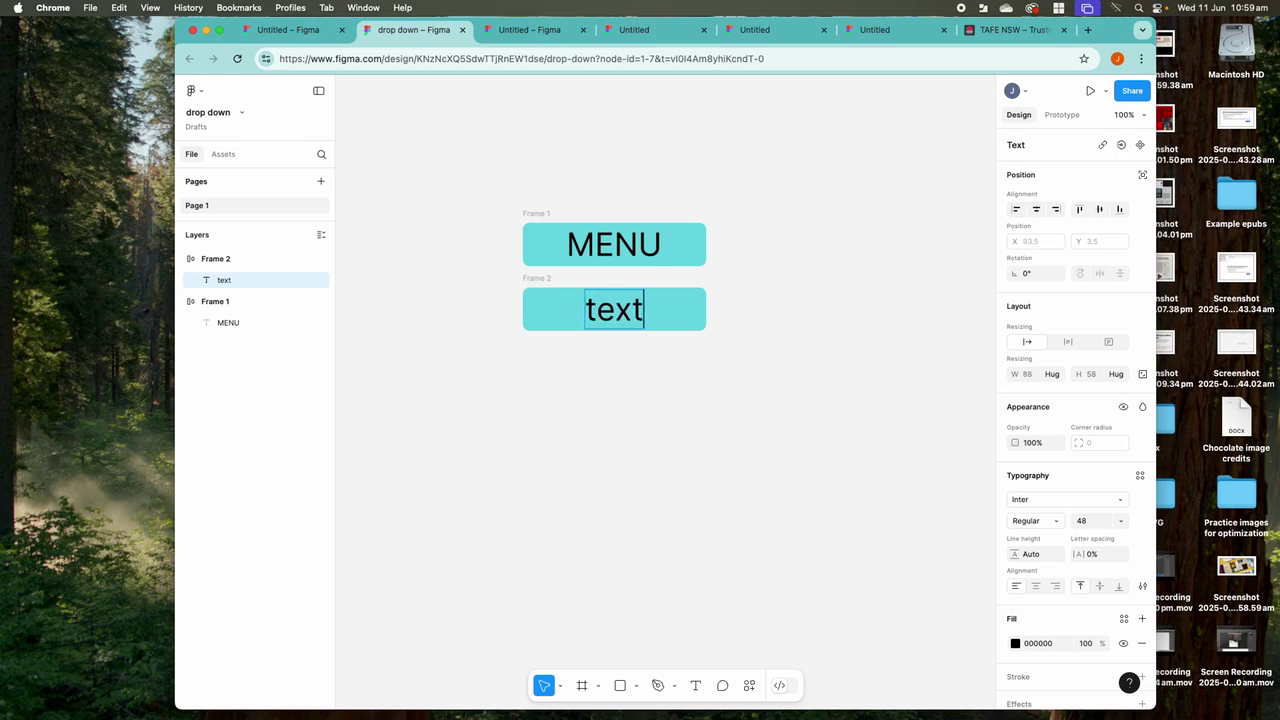
# Set the font size of the lower frame's text to 20
pyautogui.doubleClick(632, 313)
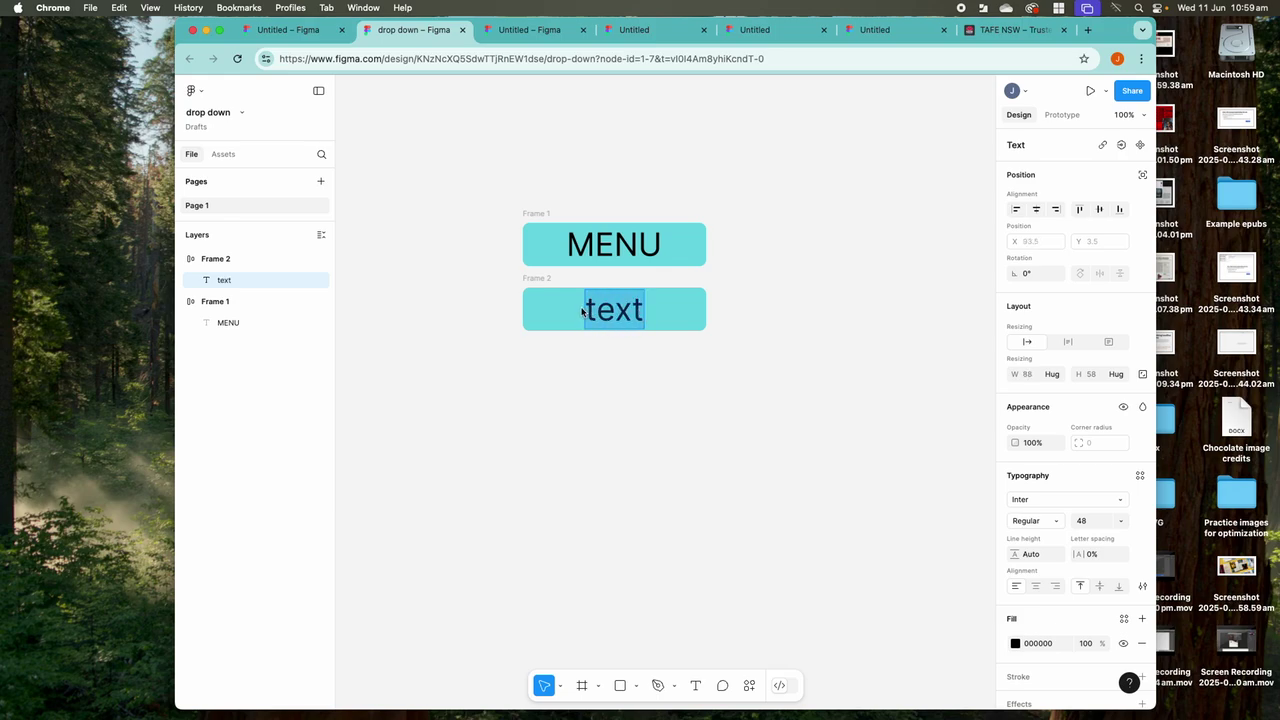
pyautogui.click(1121, 521)
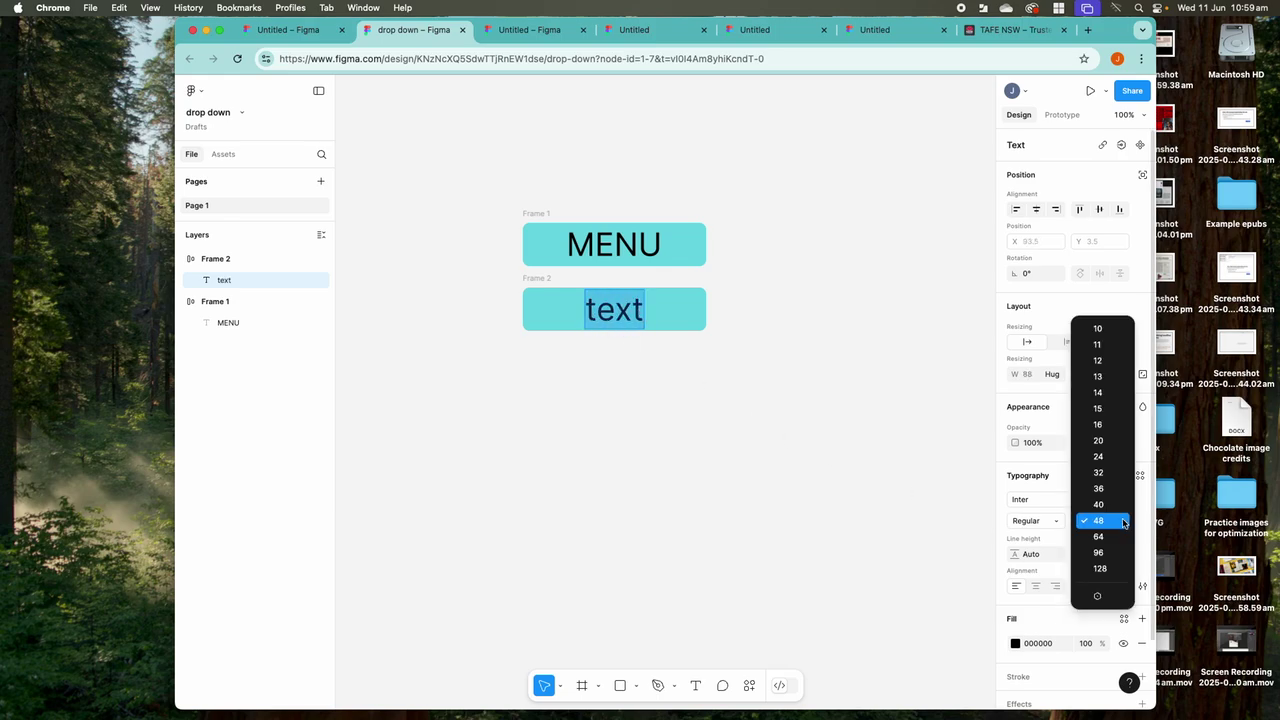
pyautogui.click(1103, 441)
# Extend the lower frame's text to two lines, each reading "text text"
pyautogui.doubleClick(631, 309)
pyautogui.doubleClick(626, 308)
pyautogui.press('Return')
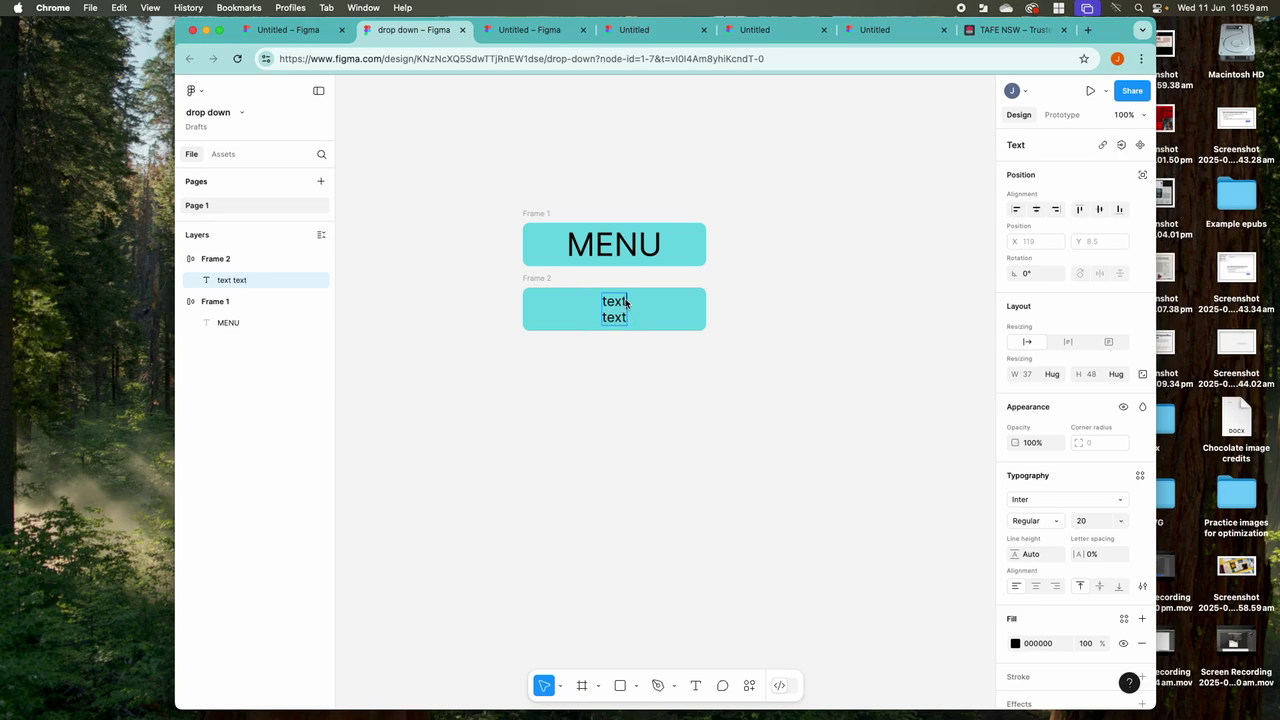
pyautogui.write('text')
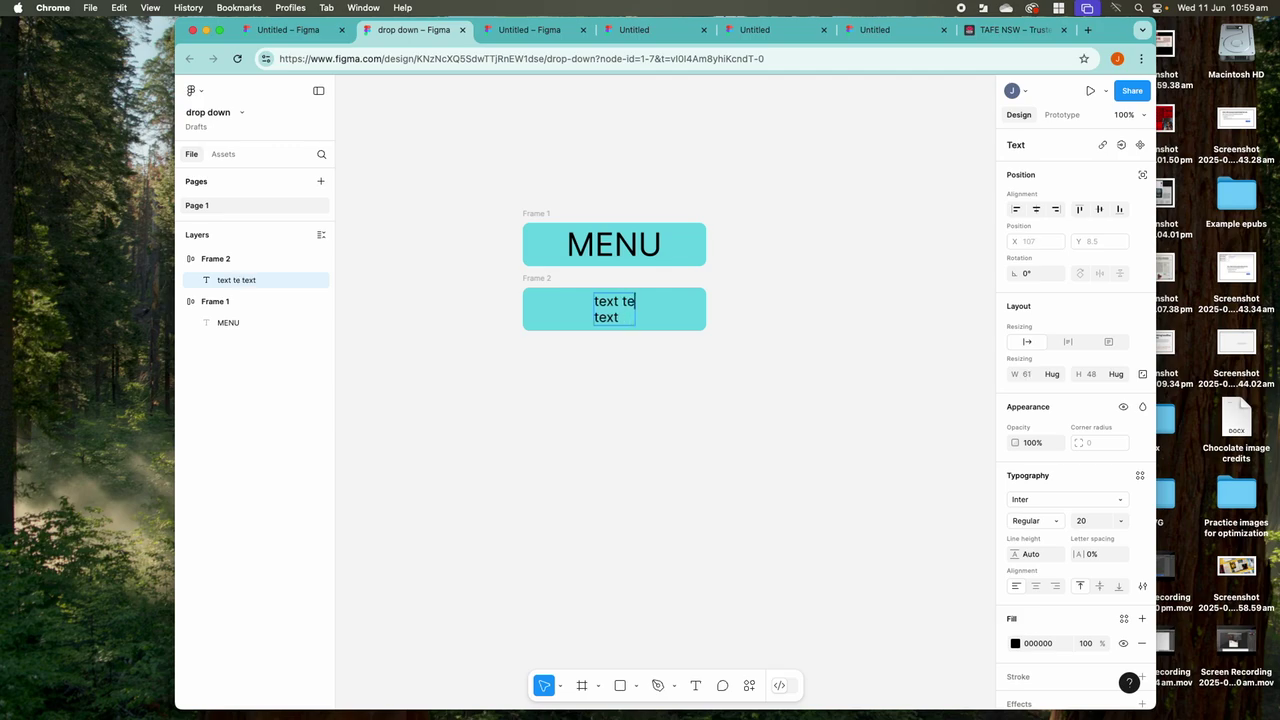
pyautogui.click(615, 318)
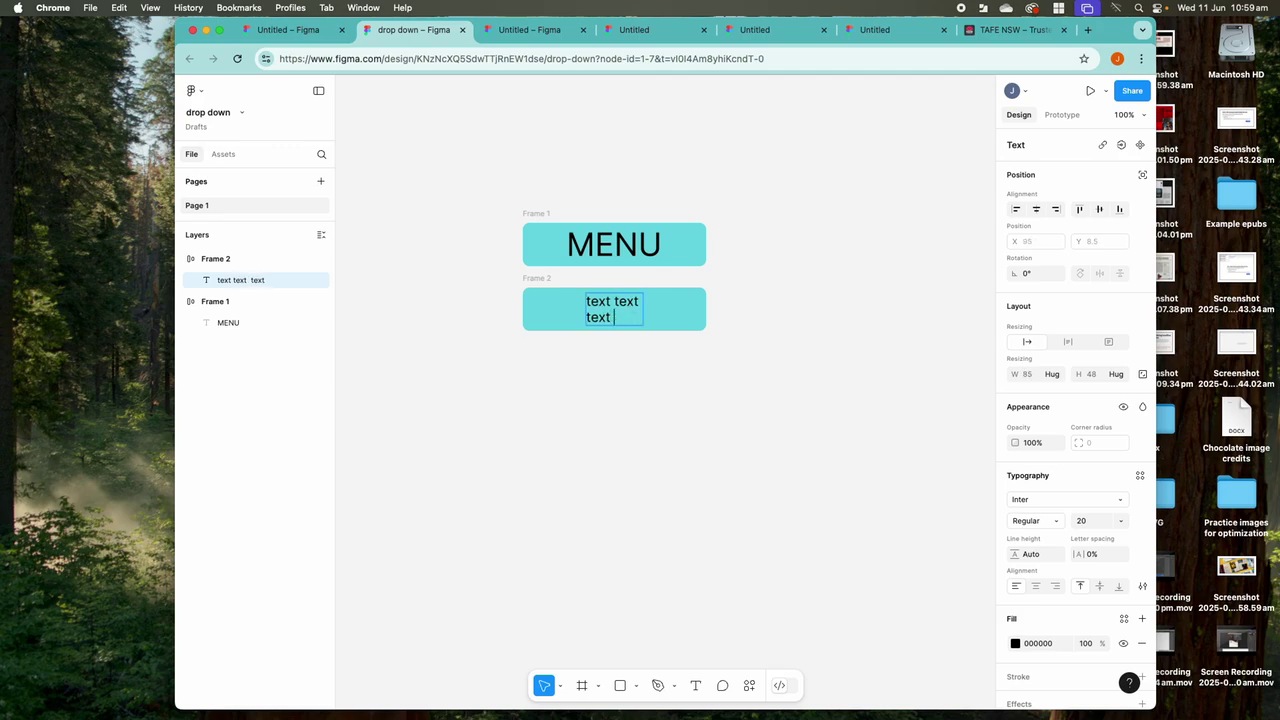
pyautogui.write('text')
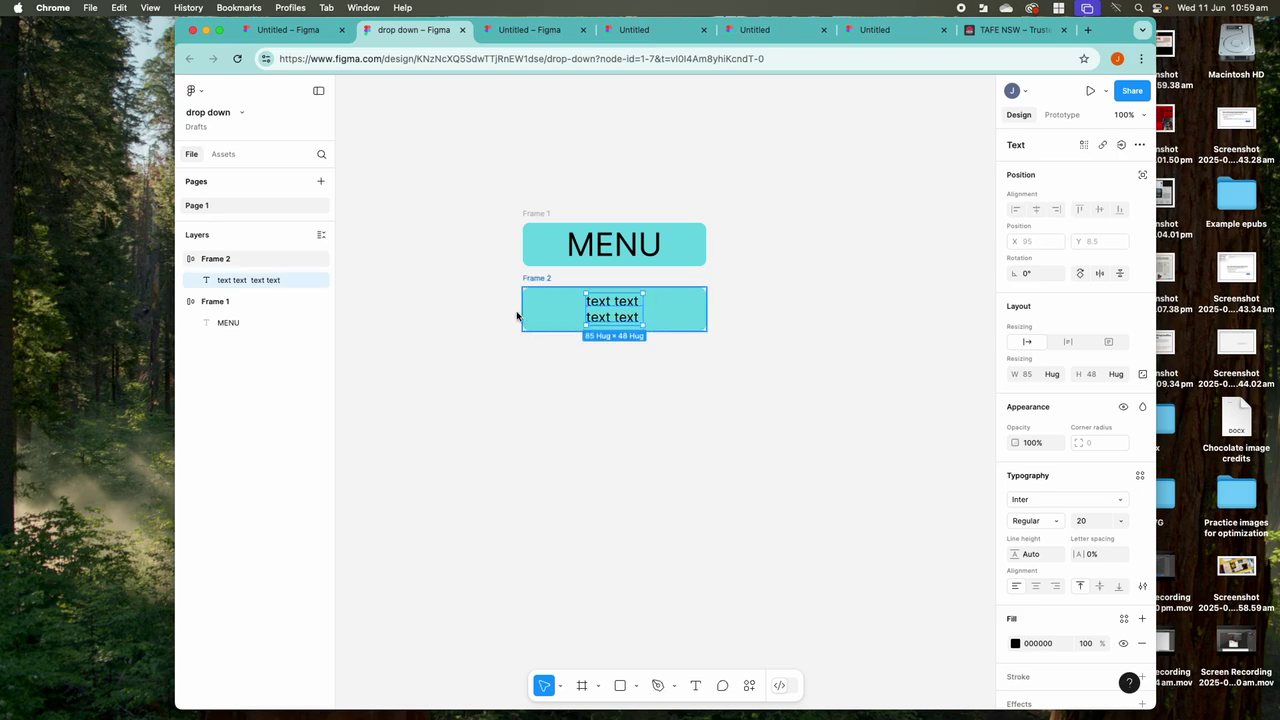
# Change the lower frame's fill to the dark grey-teal 61888C
pyautogui.click(530, 307)
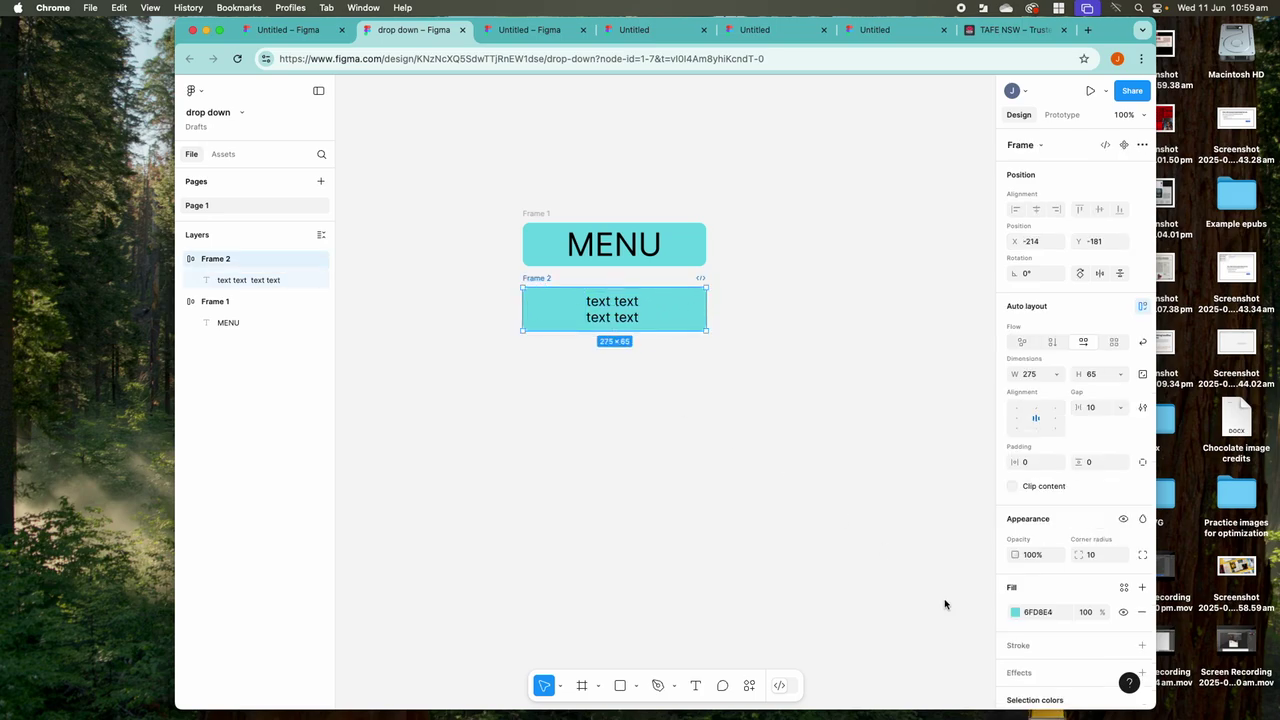
pyautogui.click(1015, 612)
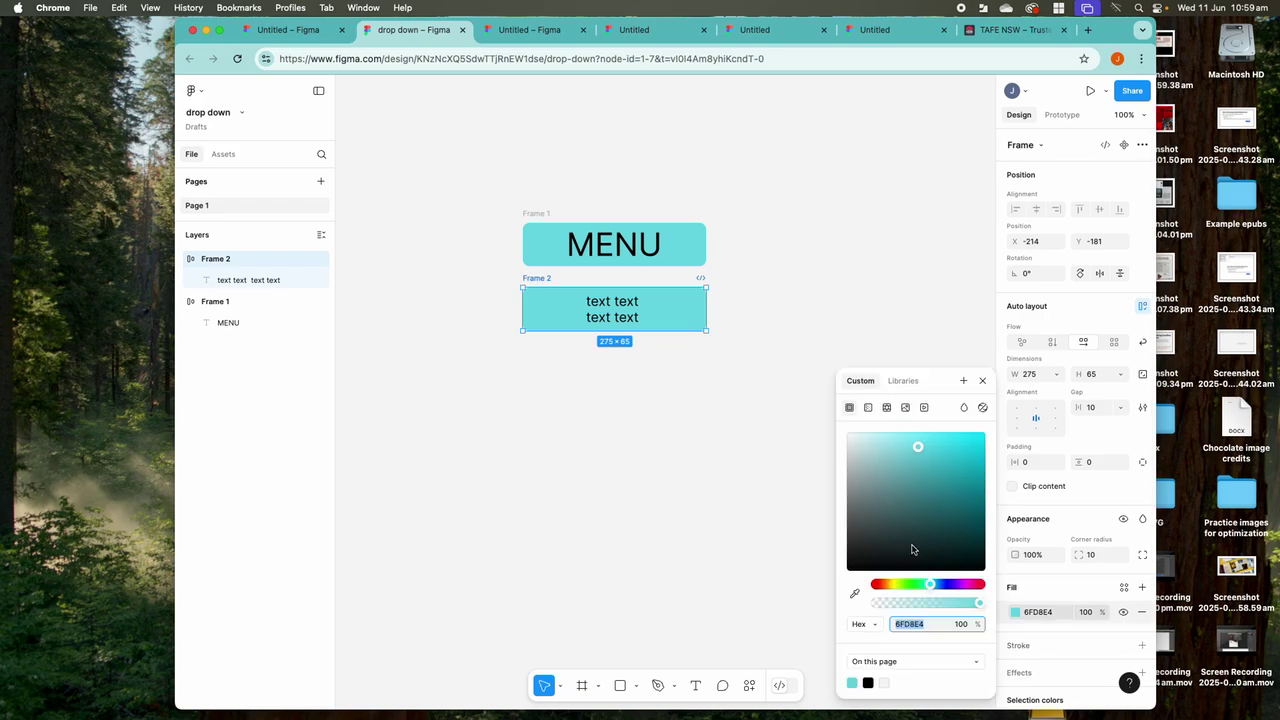
pyautogui.click(890, 503)
pyautogui.click(668, 355)
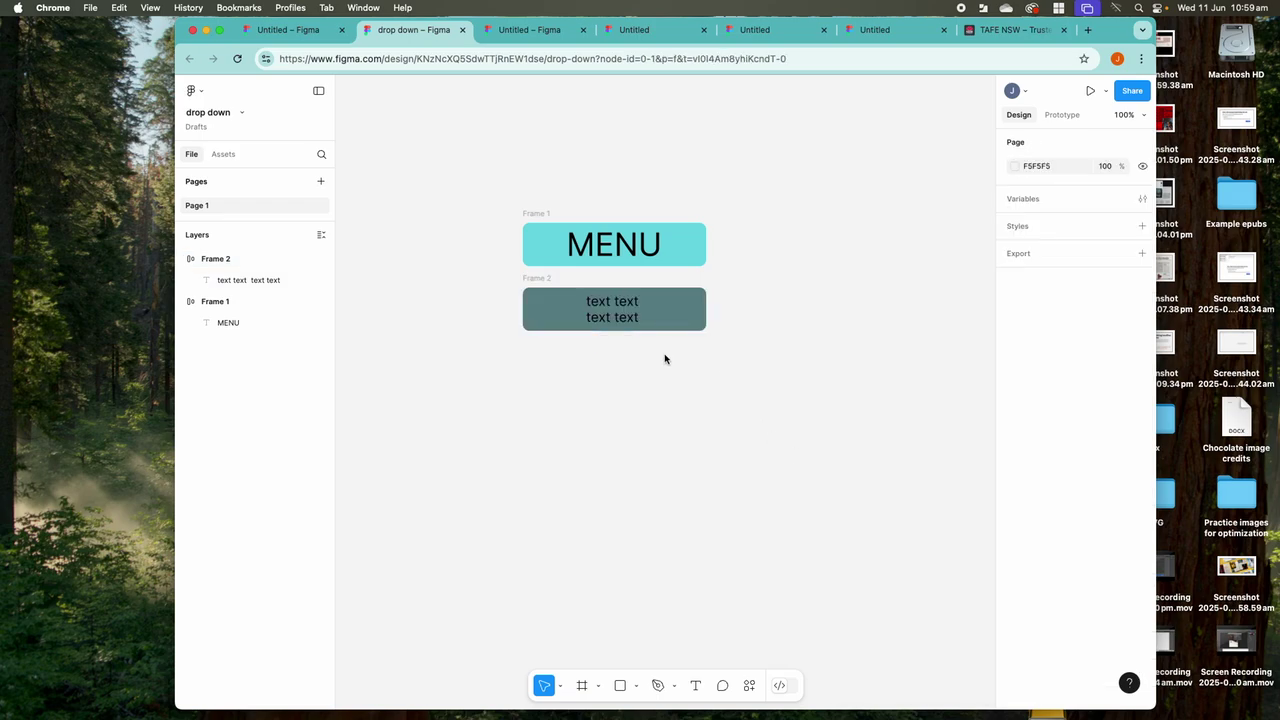
# Change the fill of the two-line text to the near-white FFF5F5
pyautogui.doubleClick(636, 320)
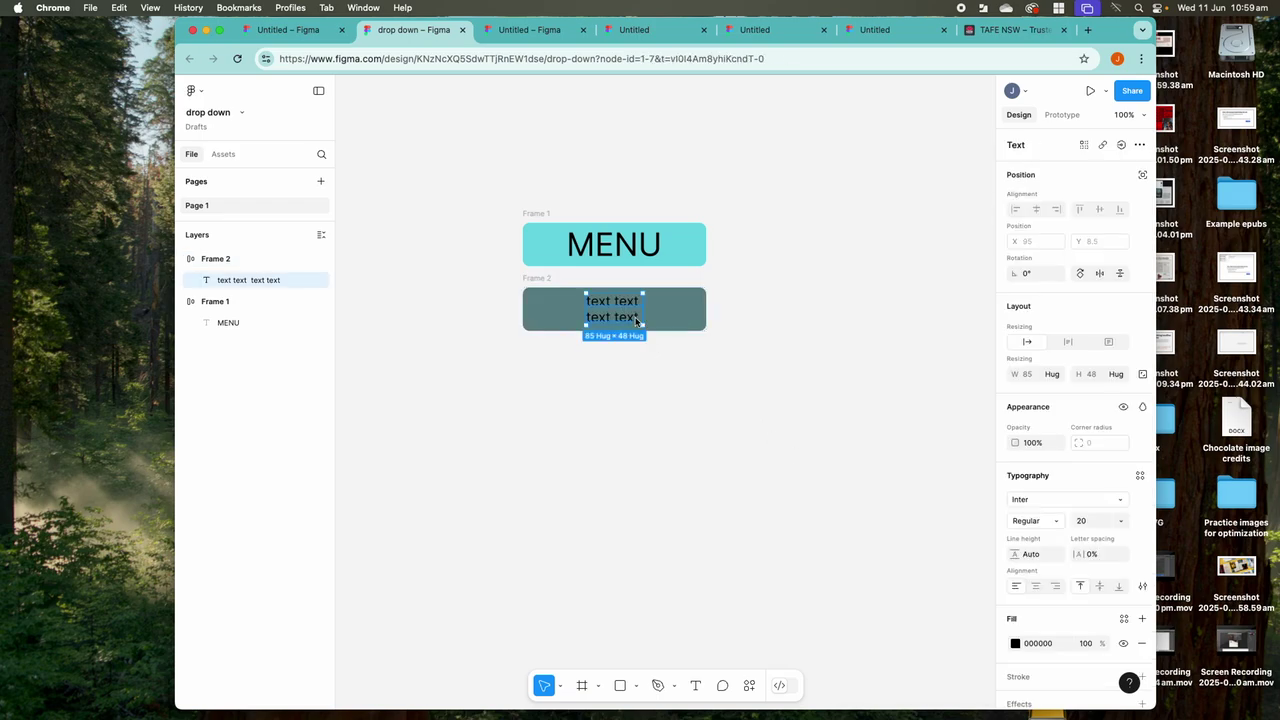
pyautogui.click(1015, 643)
pyautogui.click(851, 436)
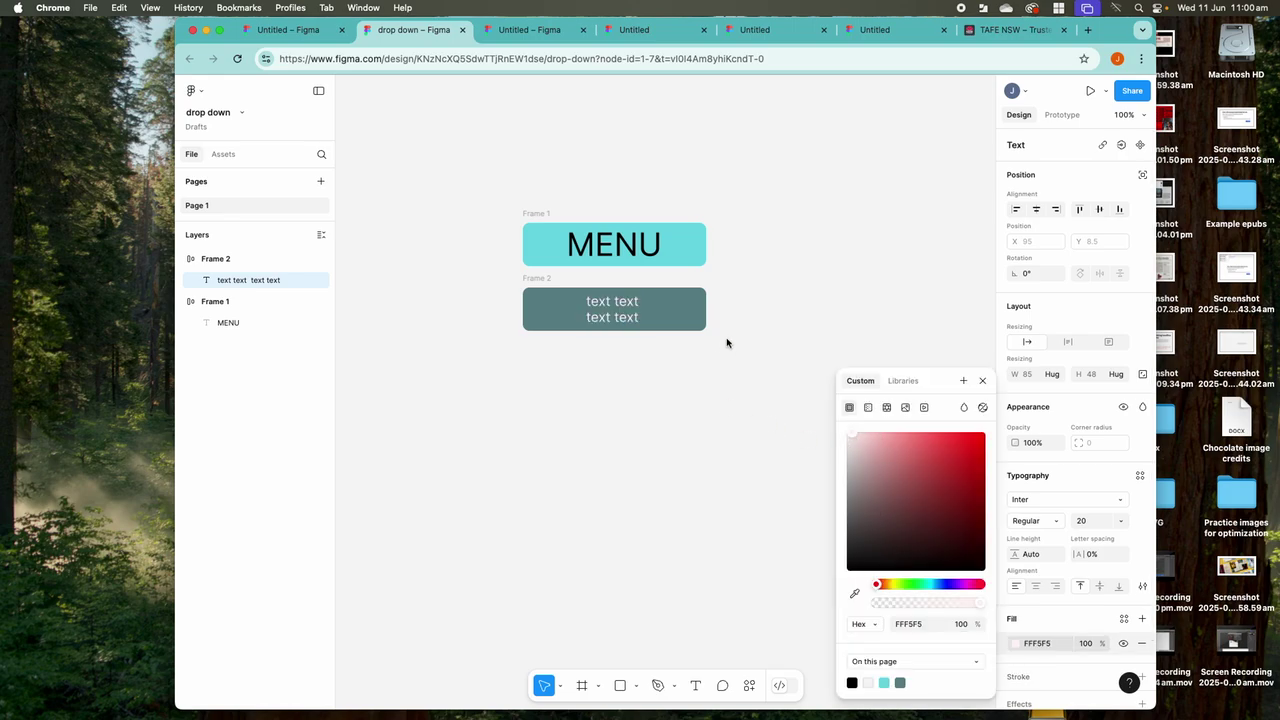
pyautogui.press('Escape')
# Duplicate the dark item frame directly below itself at X -214, Y -91
pyautogui.click(540, 279)
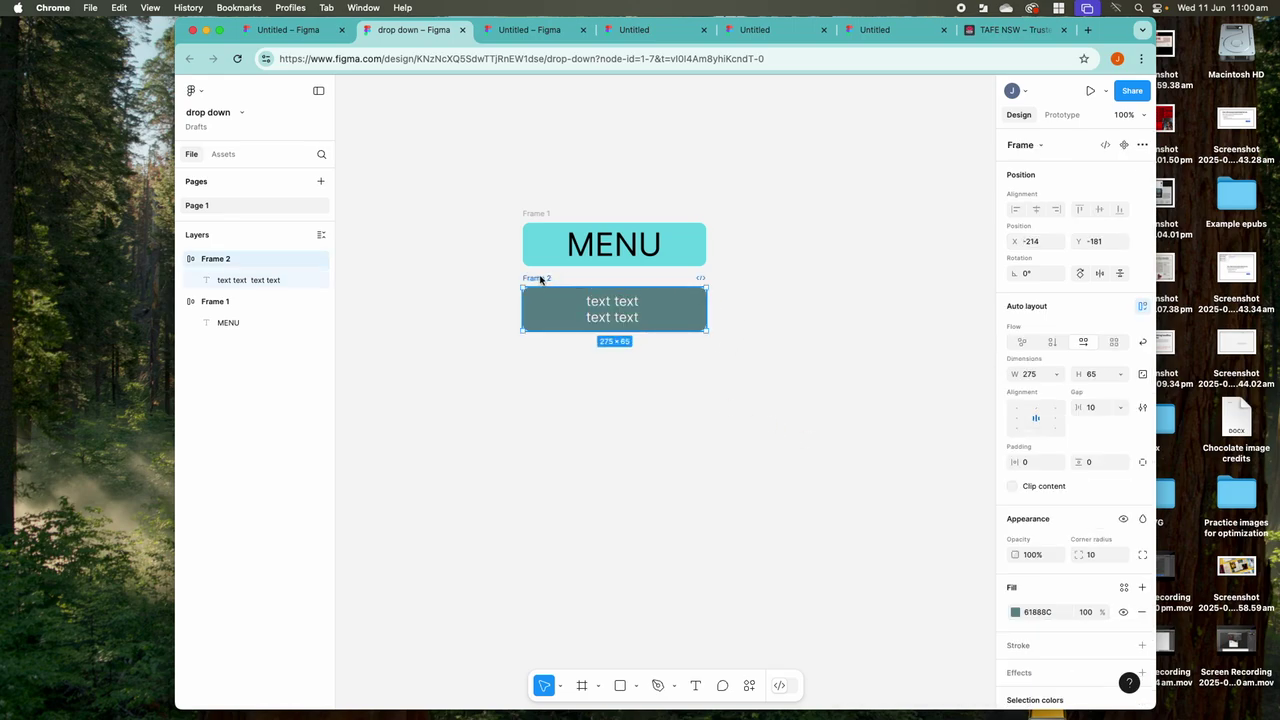
pyautogui.moveTo(540, 280); pyautogui.dragTo(535, 340)
pyautogui.doubleClick(577, 361)
pyautogui.doubleClick(579, 362)
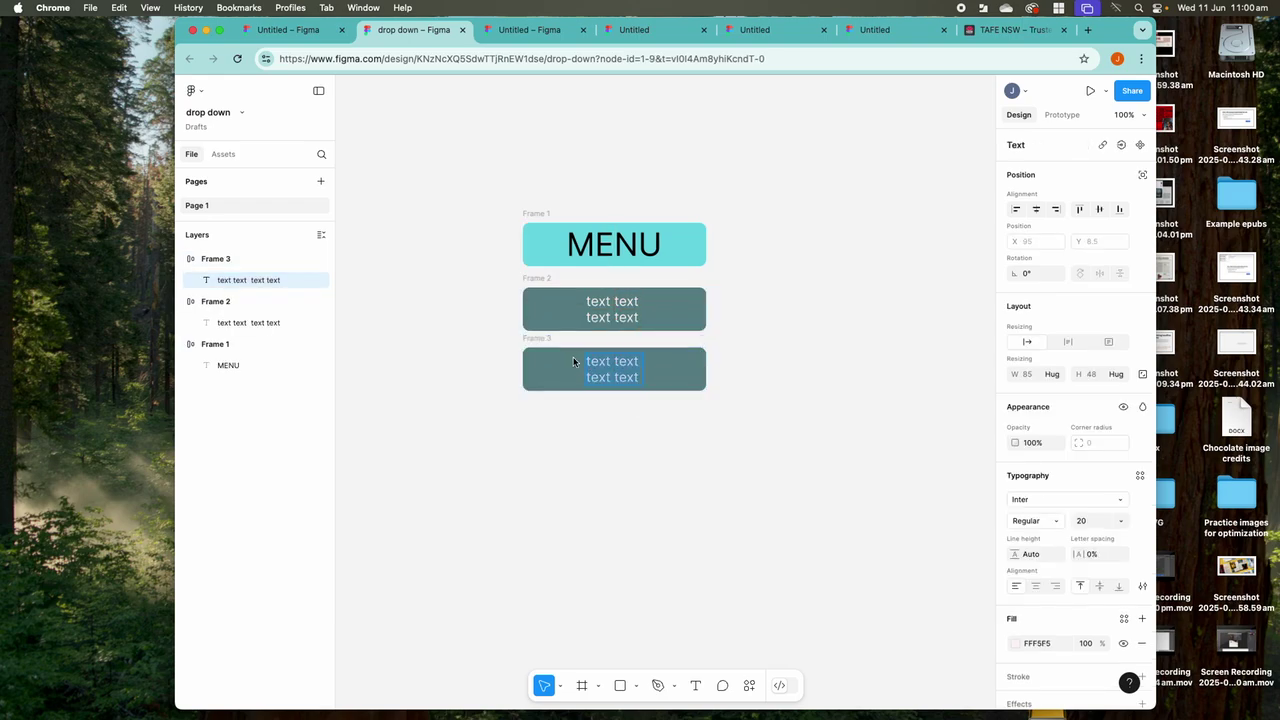
pyautogui.press('Escape')
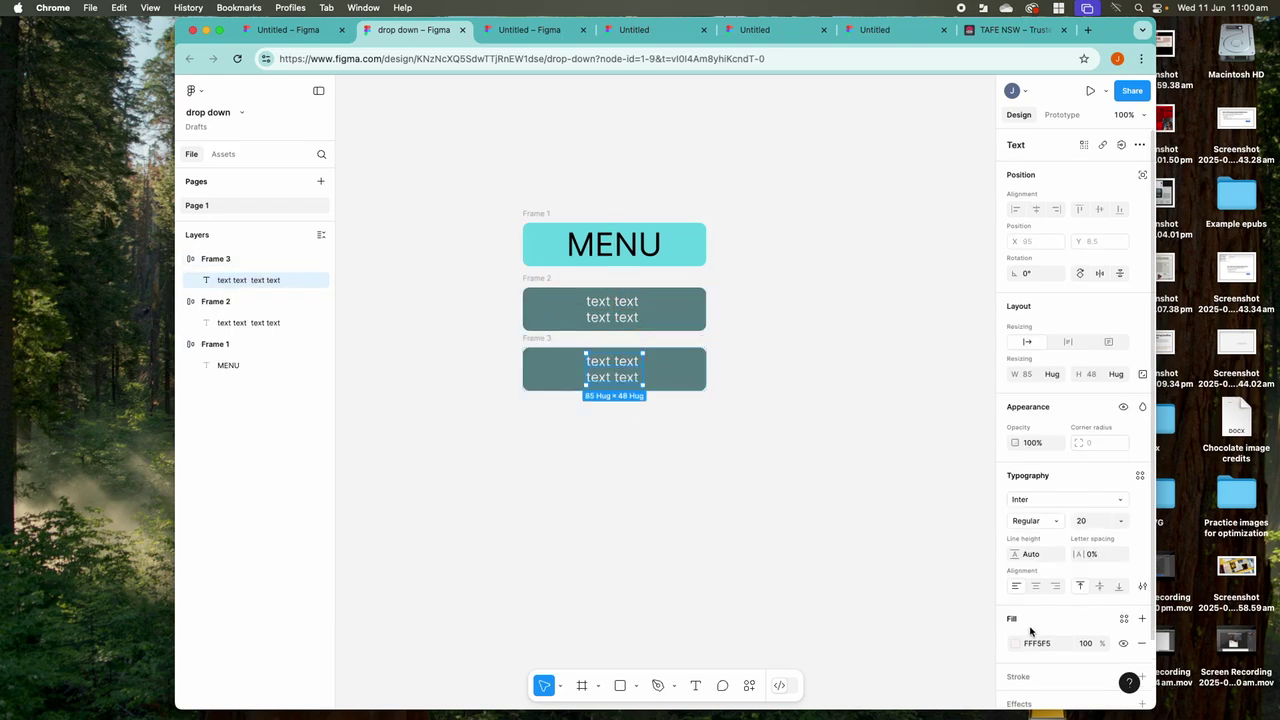
# Change the new bottom item frame's fill to the light grey-teal A9CBCF
pyautogui.click(711, 366)
pyautogui.click(700, 363)
pyautogui.click(1016, 612)
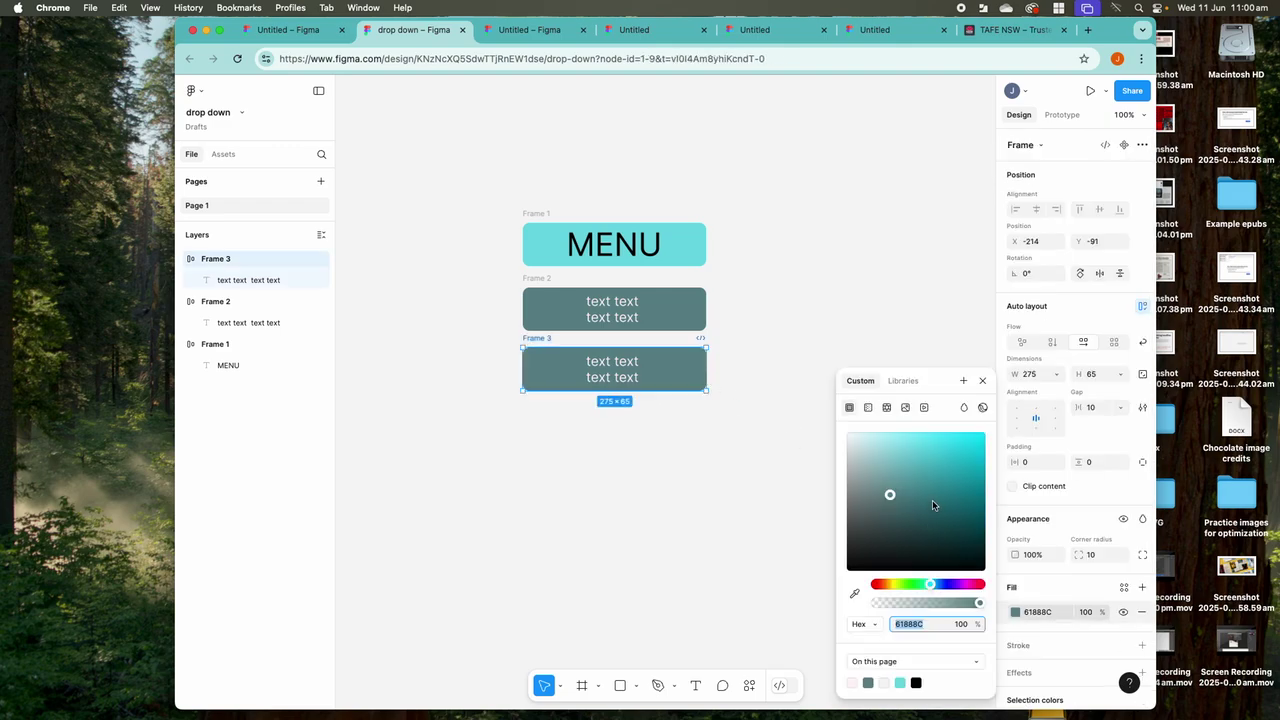
pyautogui.moveTo(874, 488); pyautogui.dragTo(872, 462)
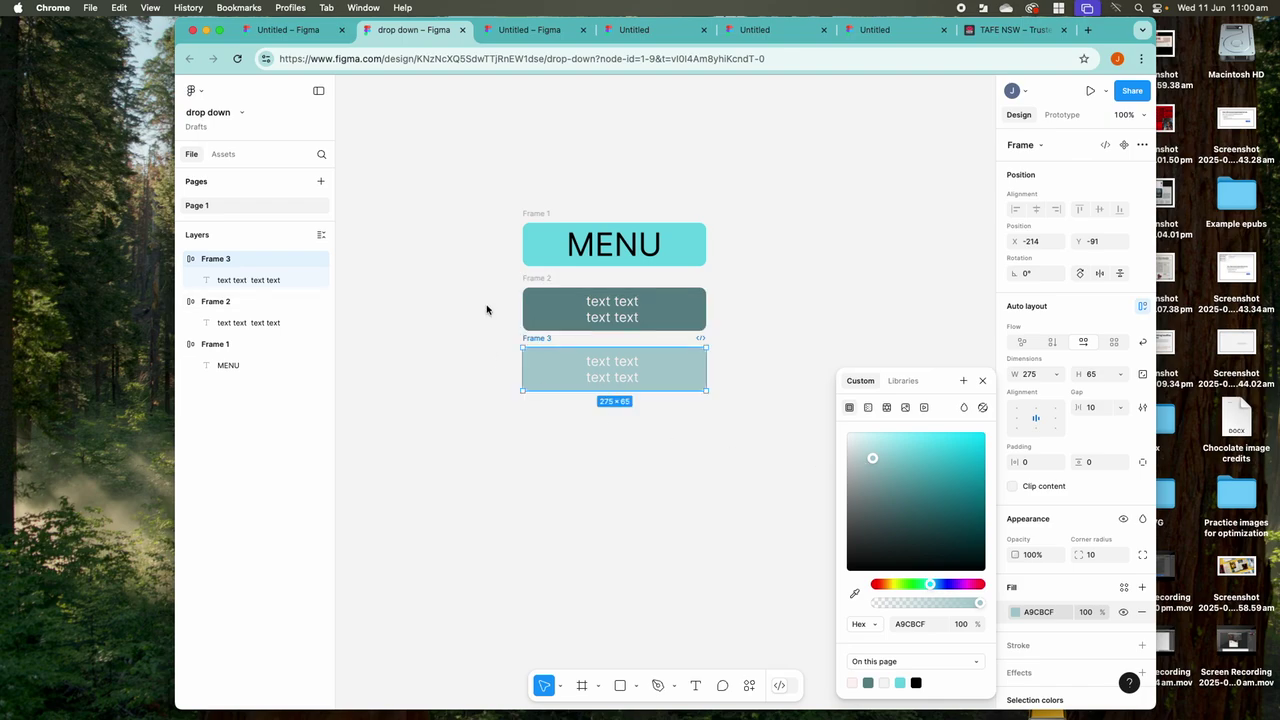
# Move the dark item frame down flush against the light one and wrap both items in one frame
pyautogui.click(484, 295)
pyautogui.moveTo(540, 298); pyautogui.dragTo(726, 429)
pyautogui.click(484, 295)
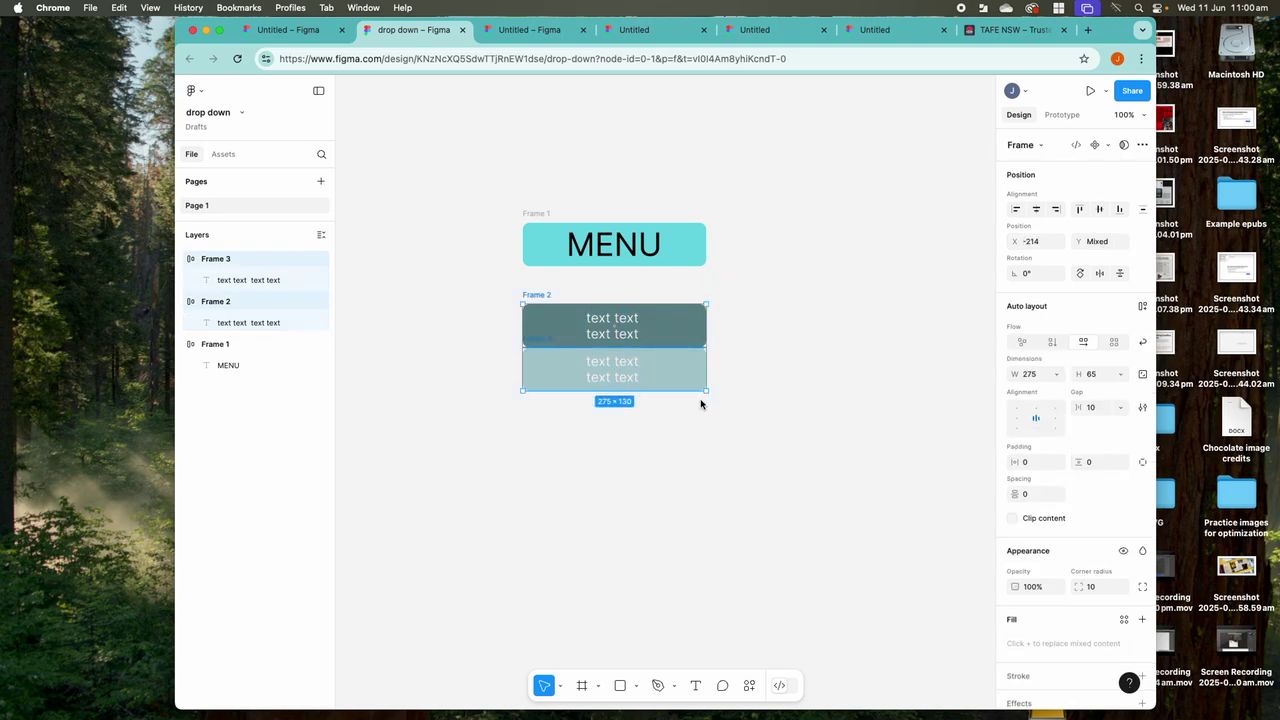
pyautogui.rightClick(695, 377)
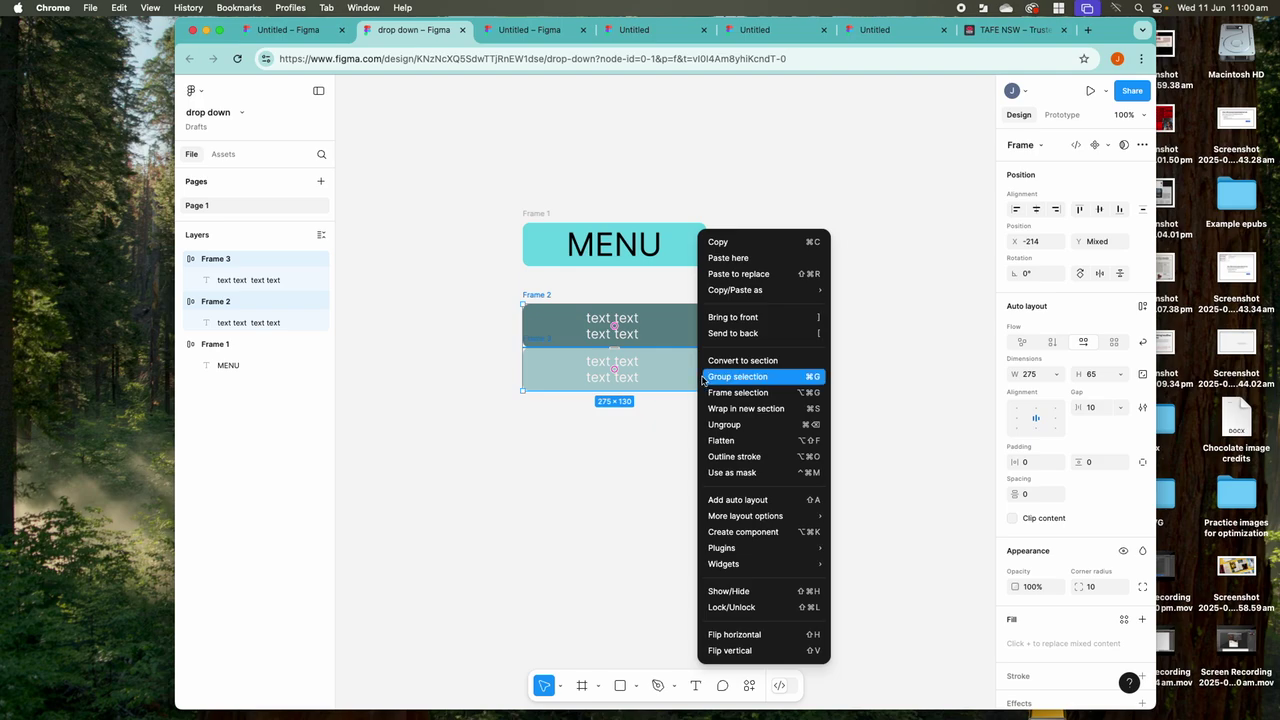
pyautogui.click(708, 393)
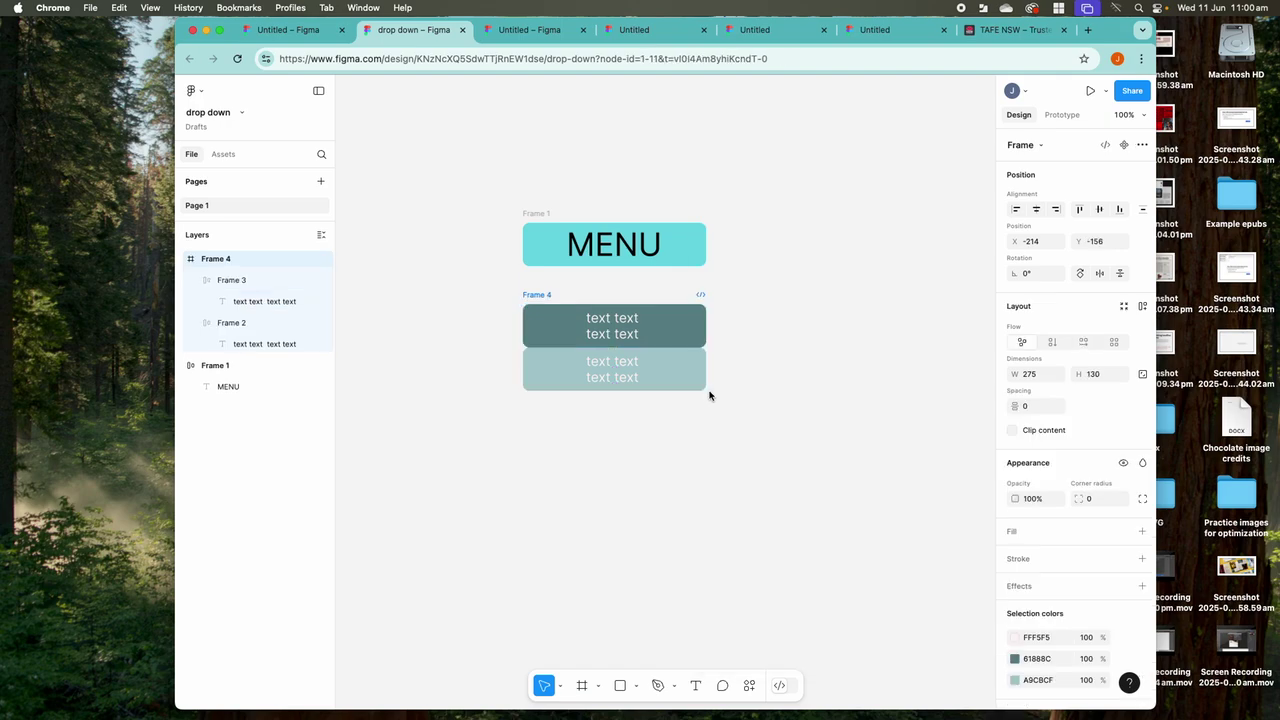
# Rename the frame around the two items as "drop down" and the frame holding MENU as "MEnu"
pyautogui.doubleClick(538, 295)
pyautogui.press('BackSpace')
pyautogui.write('drop down')
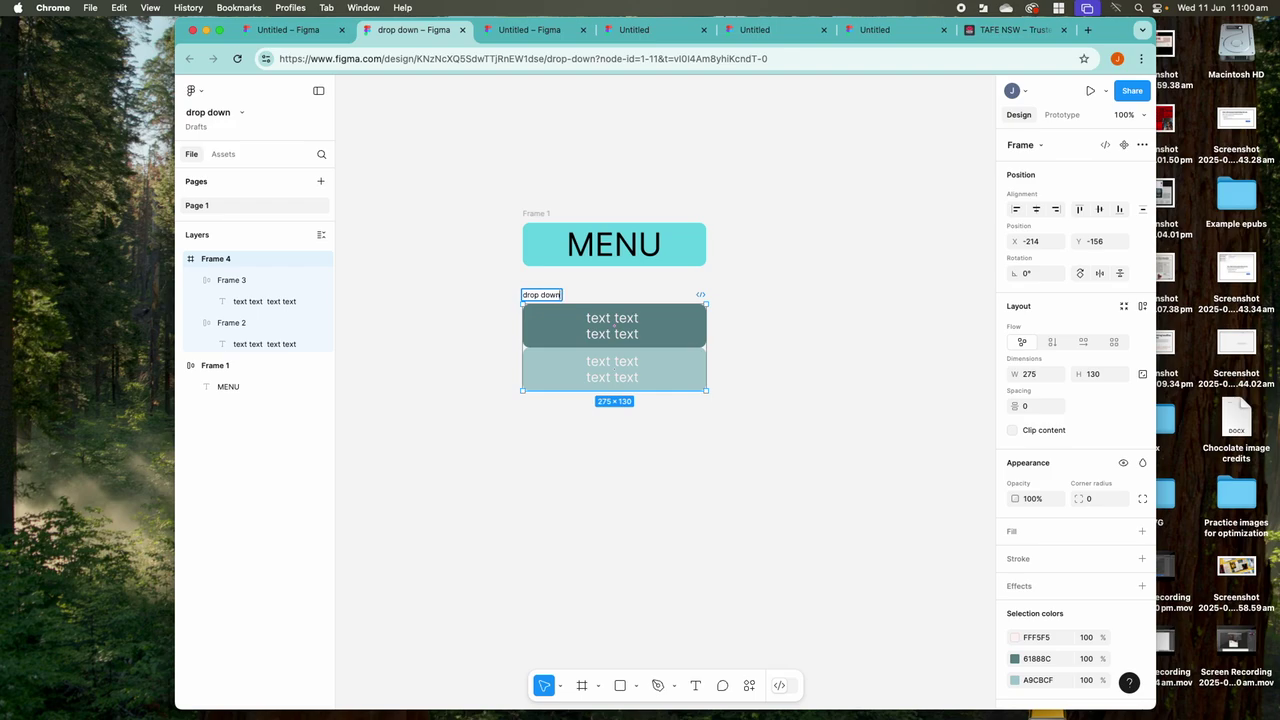
pyautogui.click(545, 213)
pyautogui.doubleClick(545, 214)
pyautogui.press('BackSpace')
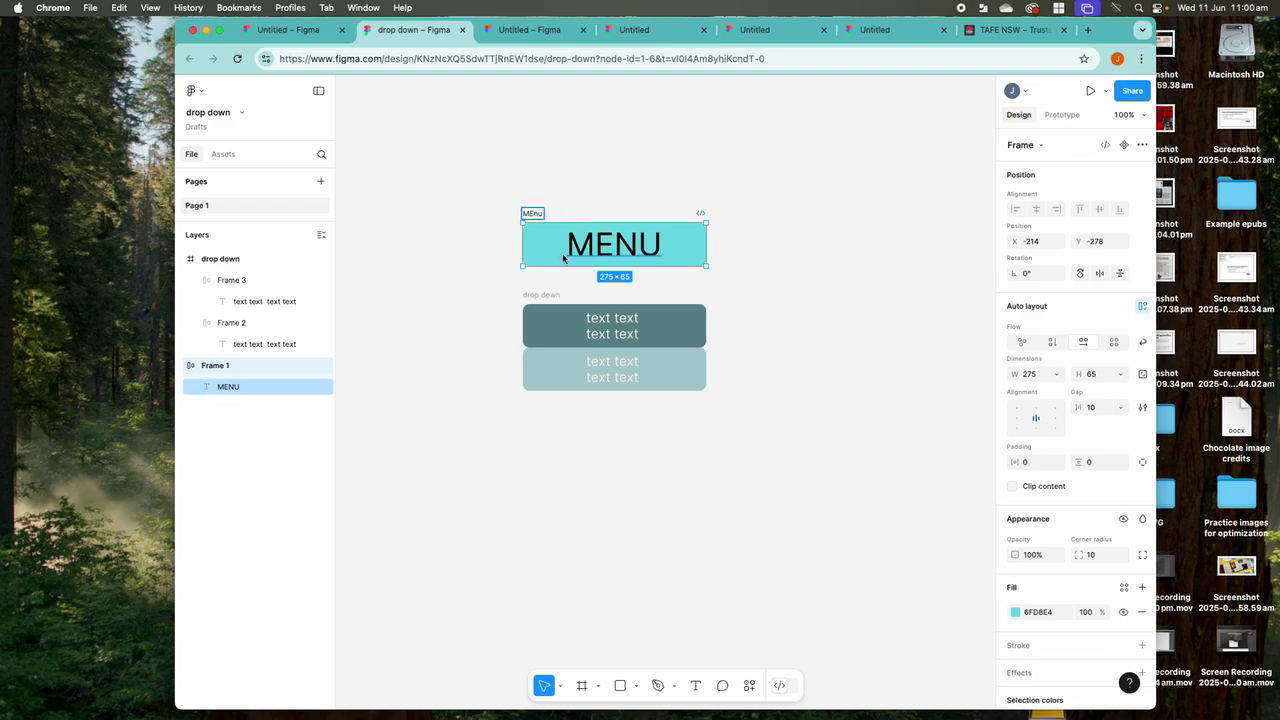
# Move the drop down frame up so that it sits flush beneath the MENU frame
pyautogui.click(561, 327)
pyautogui.moveTo(561, 331); pyautogui.dragTo(535, 260)
pyautogui.click(499, 305)
pyautogui.click(531, 296)
pyautogui.click(515, 204)
# Create a single component from the MENU and drop down frames and add a second variant to it
pyautogui.moveTo(518, 214); pyautogui.dragTo(732, 381)
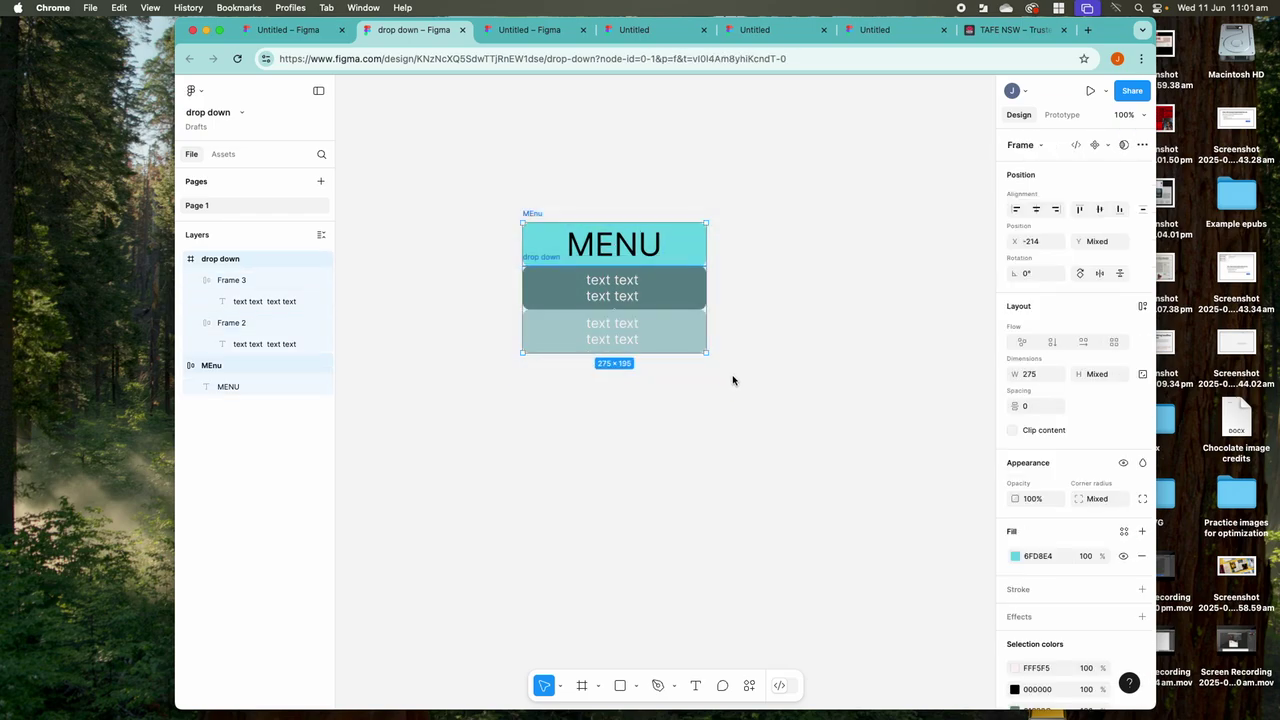
pyautogui.click(1094, 147)
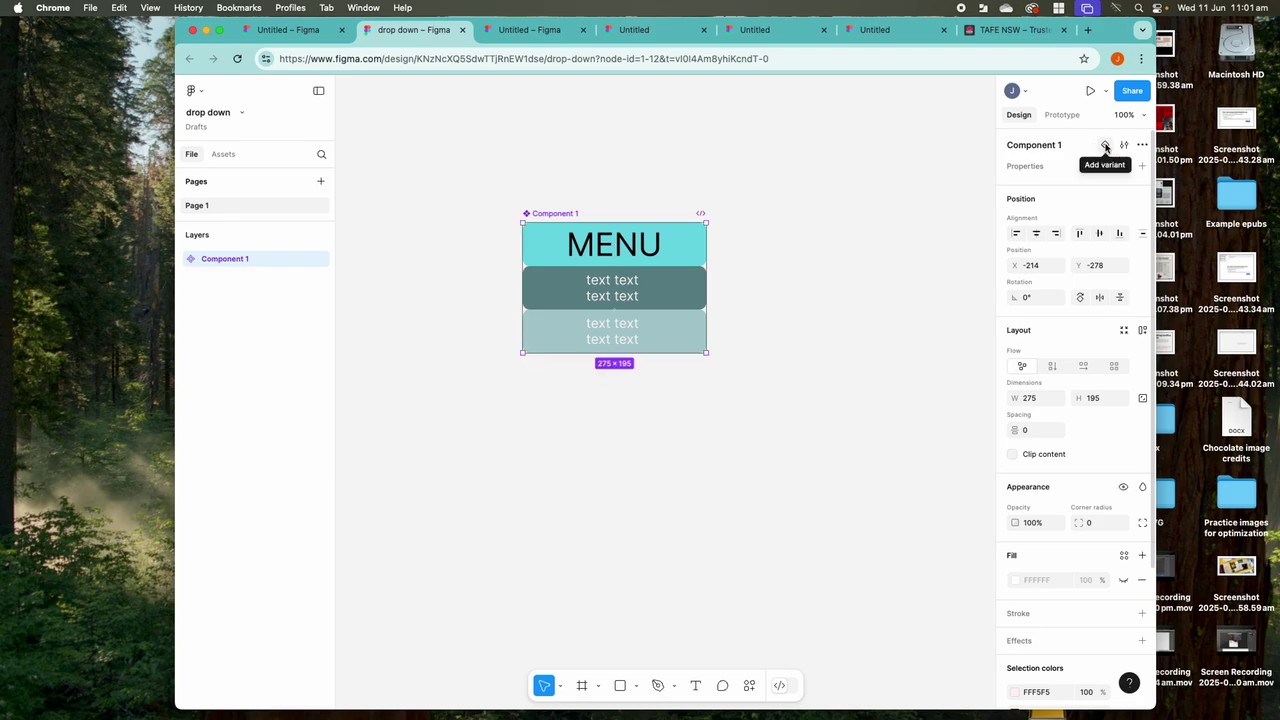
pyautogui.click(1105, 147)
pyautogui.press('Return')
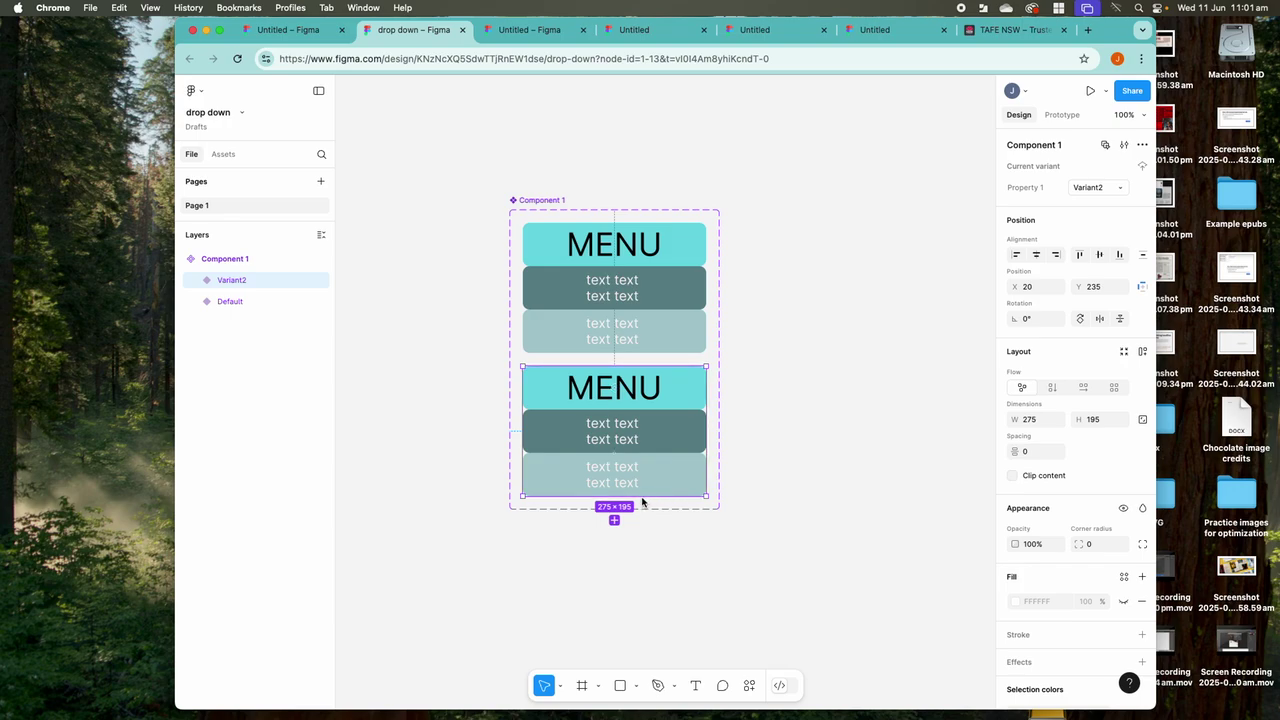
# Turn on clip content for the Default variant and try shortening it from its lower edge to about 172 high
pyautogui.click(620, 338)
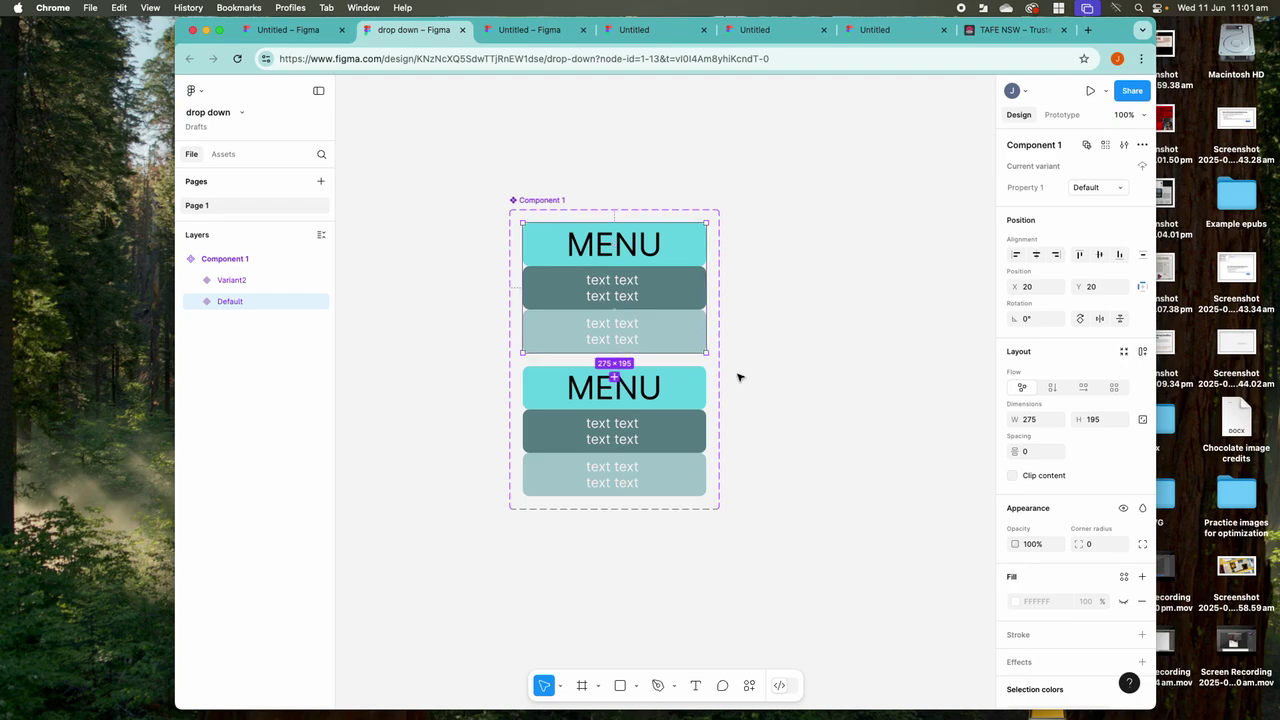
pyautogui.click(1012, 476)
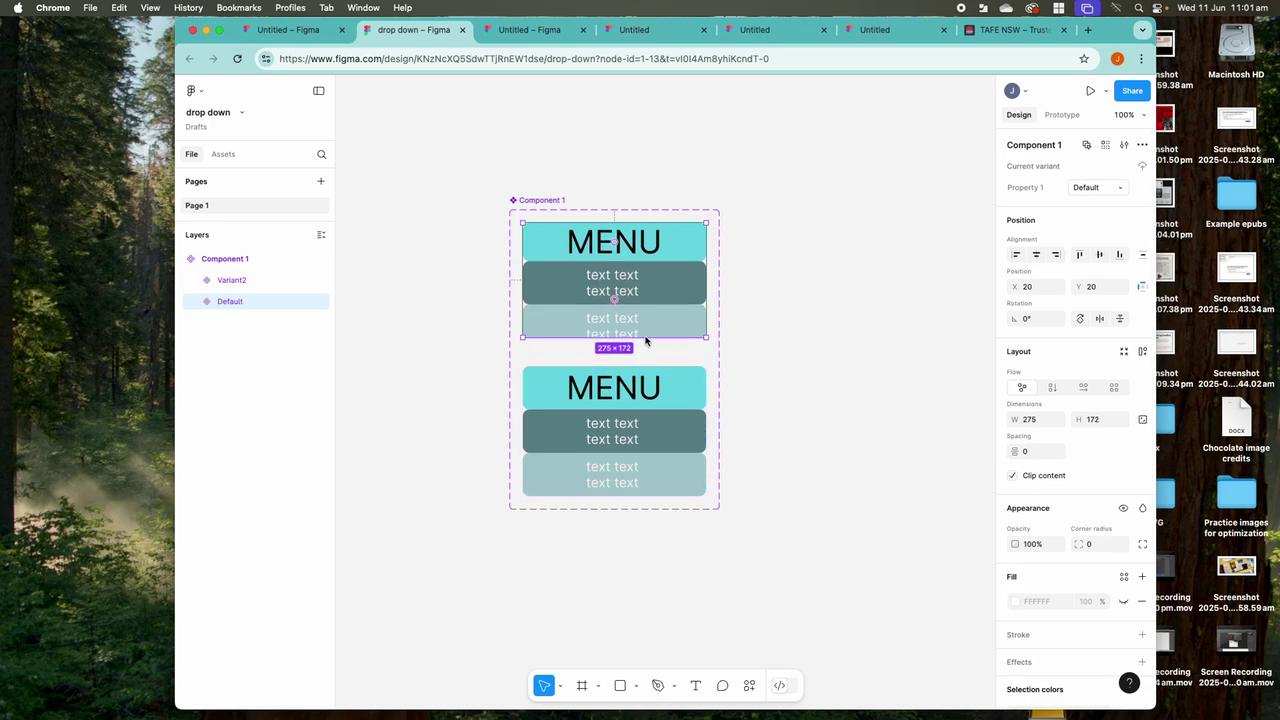
pyautogui.click(731, 323)
pyautogui.click(673, 303)
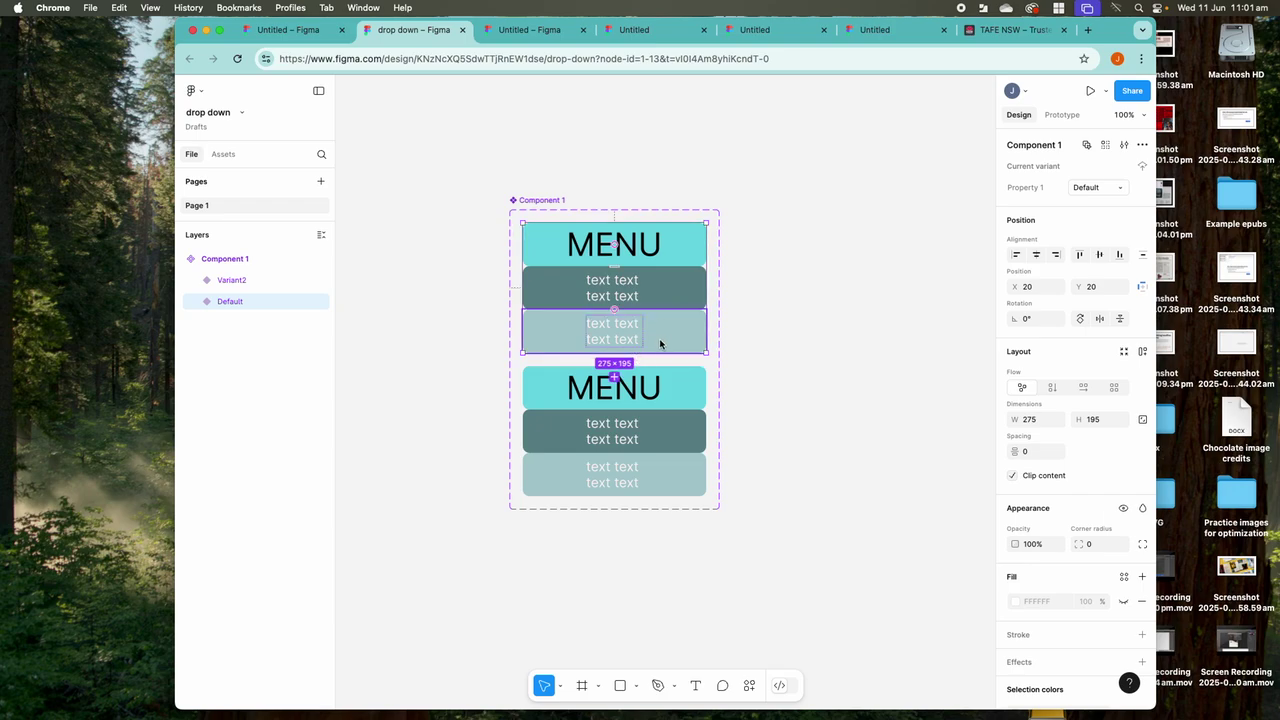
# Add auto layout to the Default variant and to Variant2, and reselect the Default variant
pyautogui.rightClick(658, 345)
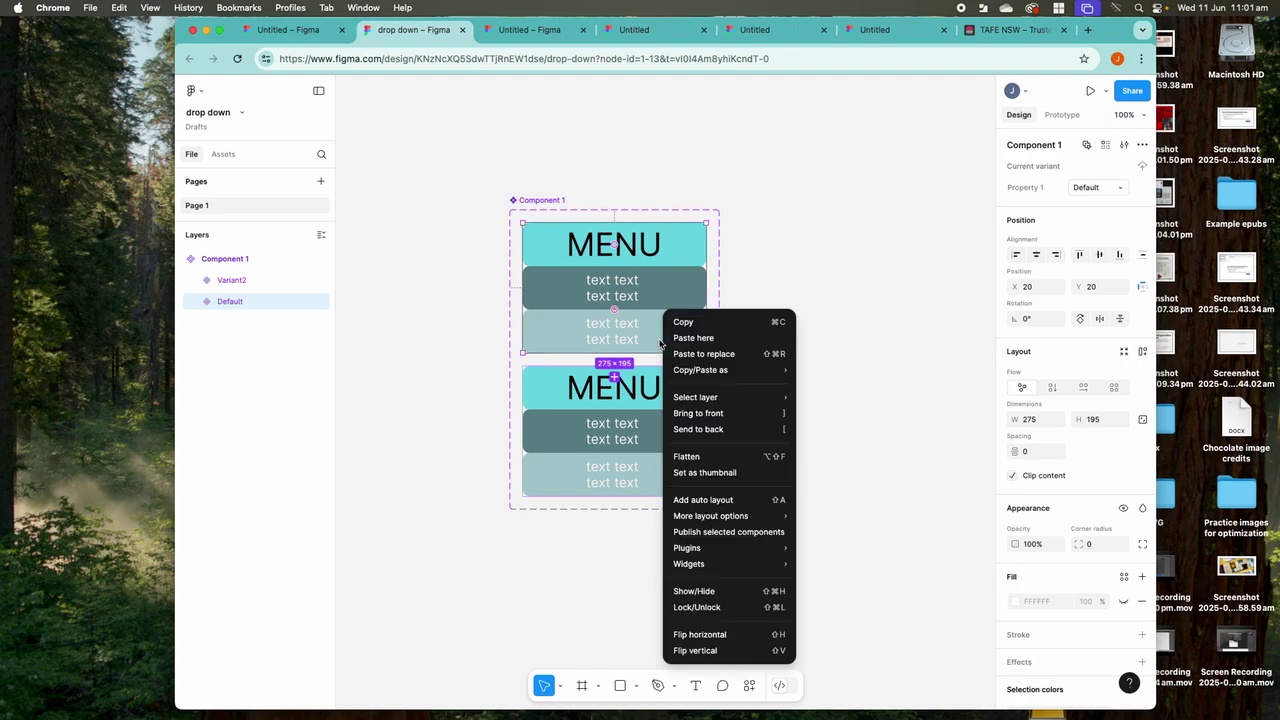
pyautogui.click(701, 506)
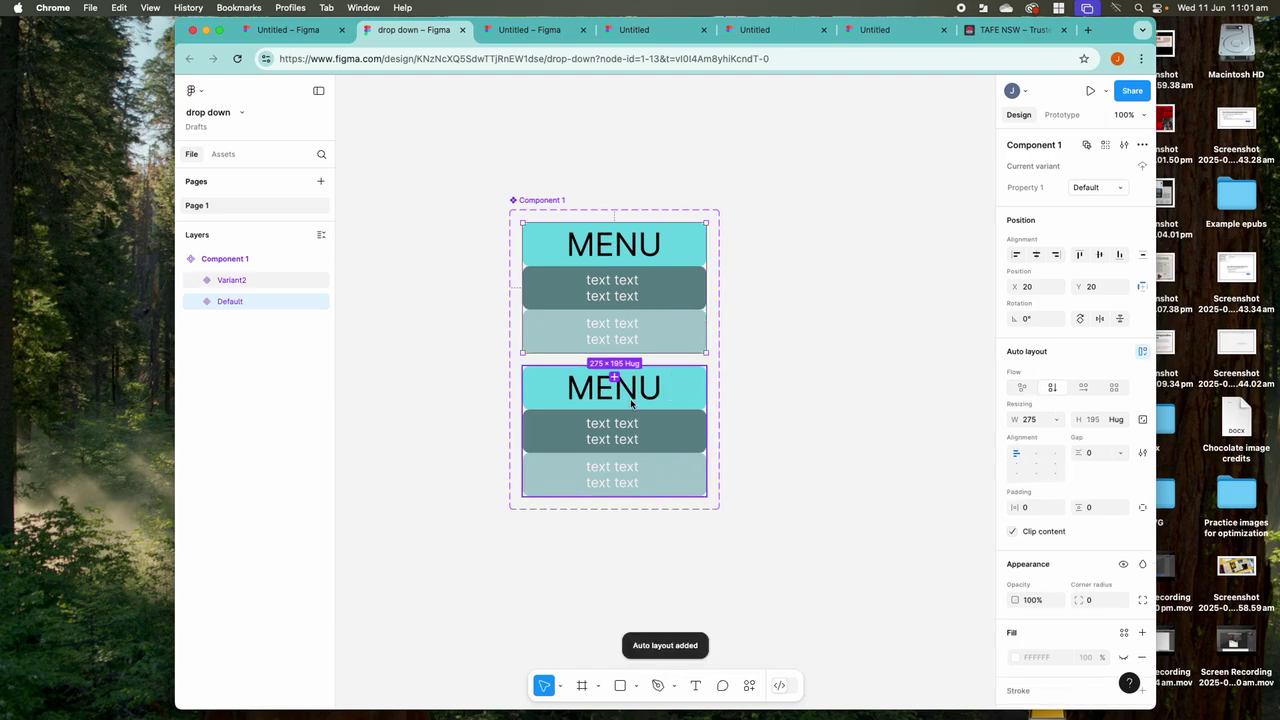
pyautogui.click(646, 396)
pyautogui.rightClick(648, 400)
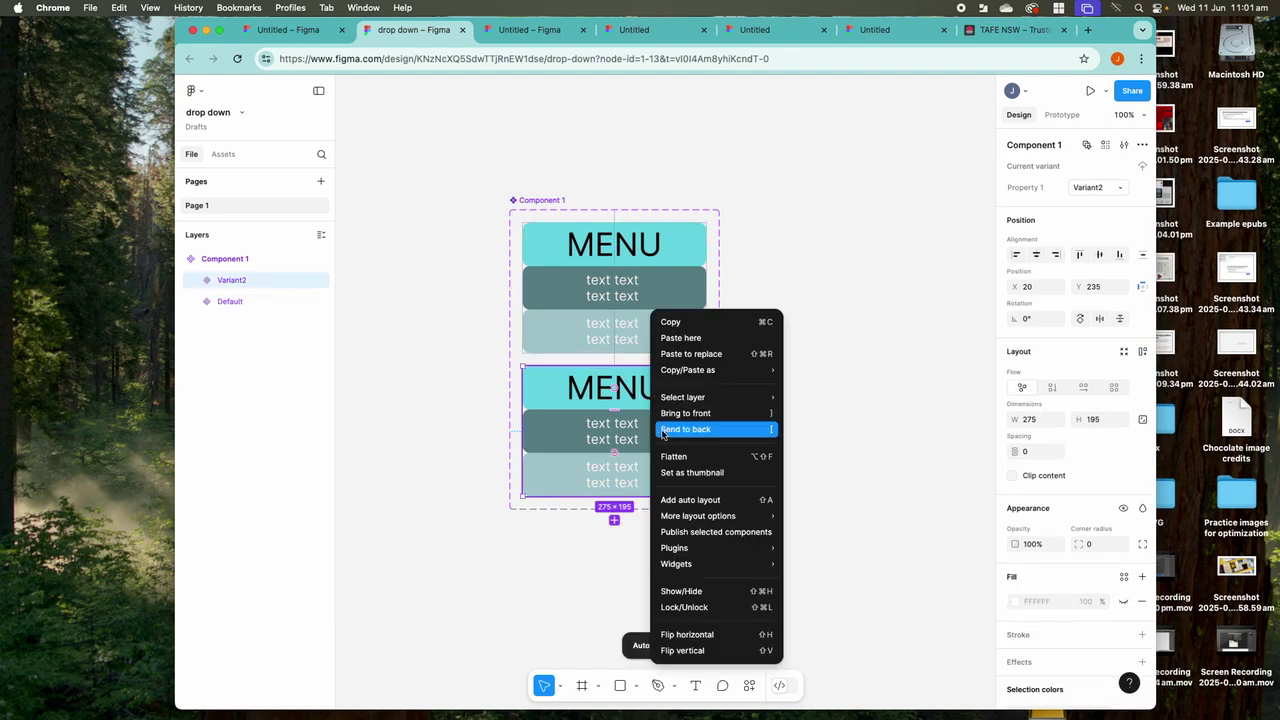
pyautogui.click(676, 499)
pyautogui.click(606, 326)
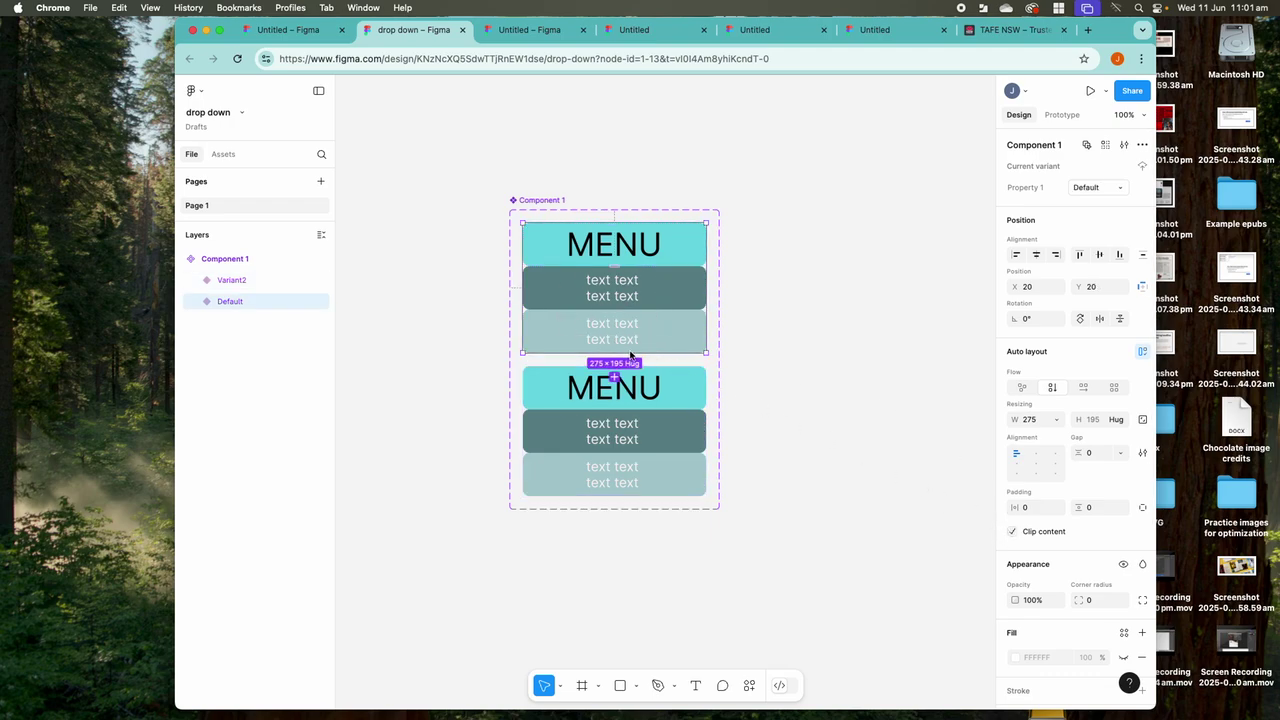
# Shorten the Default variant from its lower edge to 65 high and display the components created in this file in the assets
pyautogui.moveTo(630, 353); pyautogui.dragTo(628, 268)
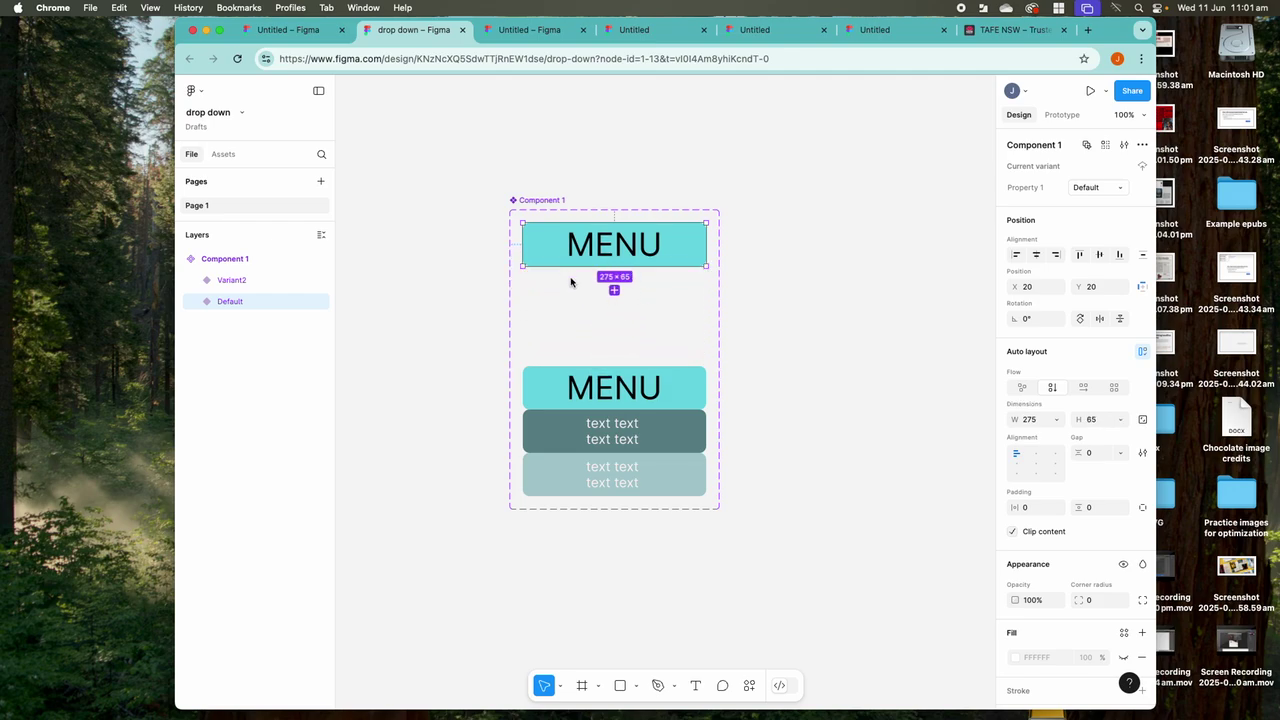
pyautogui.click(224, 155)
pyautogui.click(216, 312)
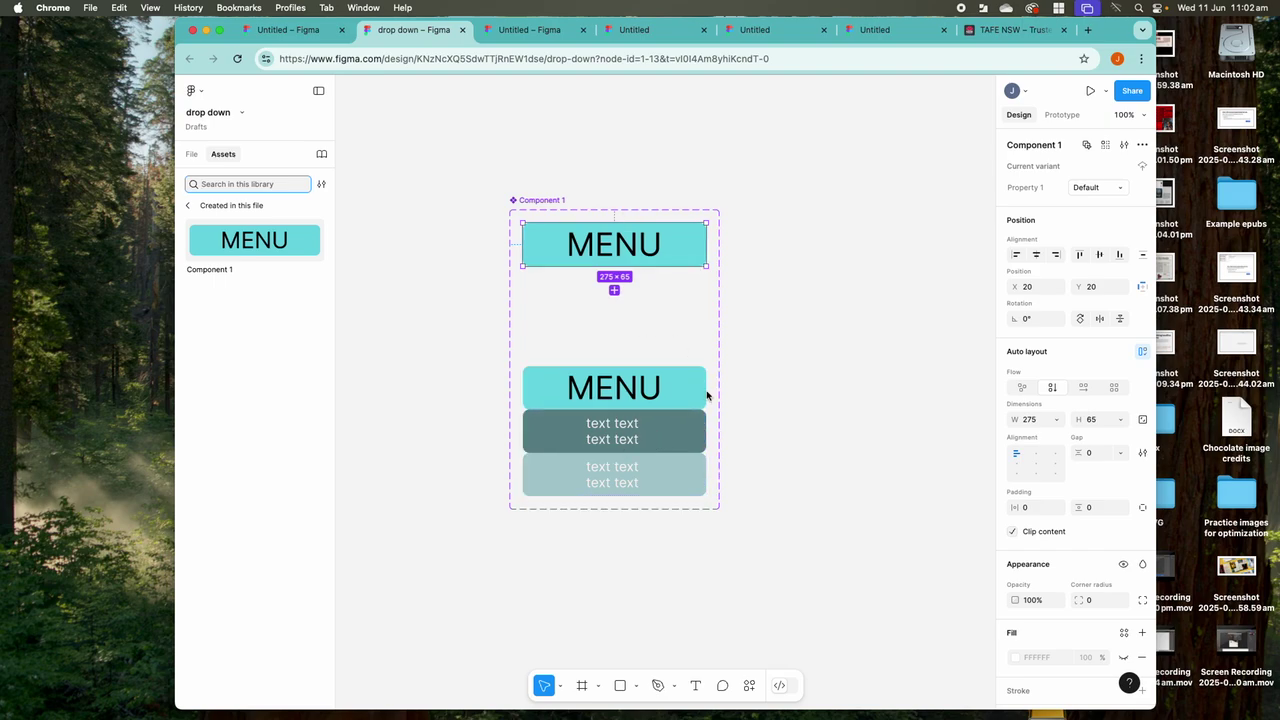
# Add prototype connections from the Default variant to Variant2 and from Variant2 back to Default
pyautogui.click(704, 247)
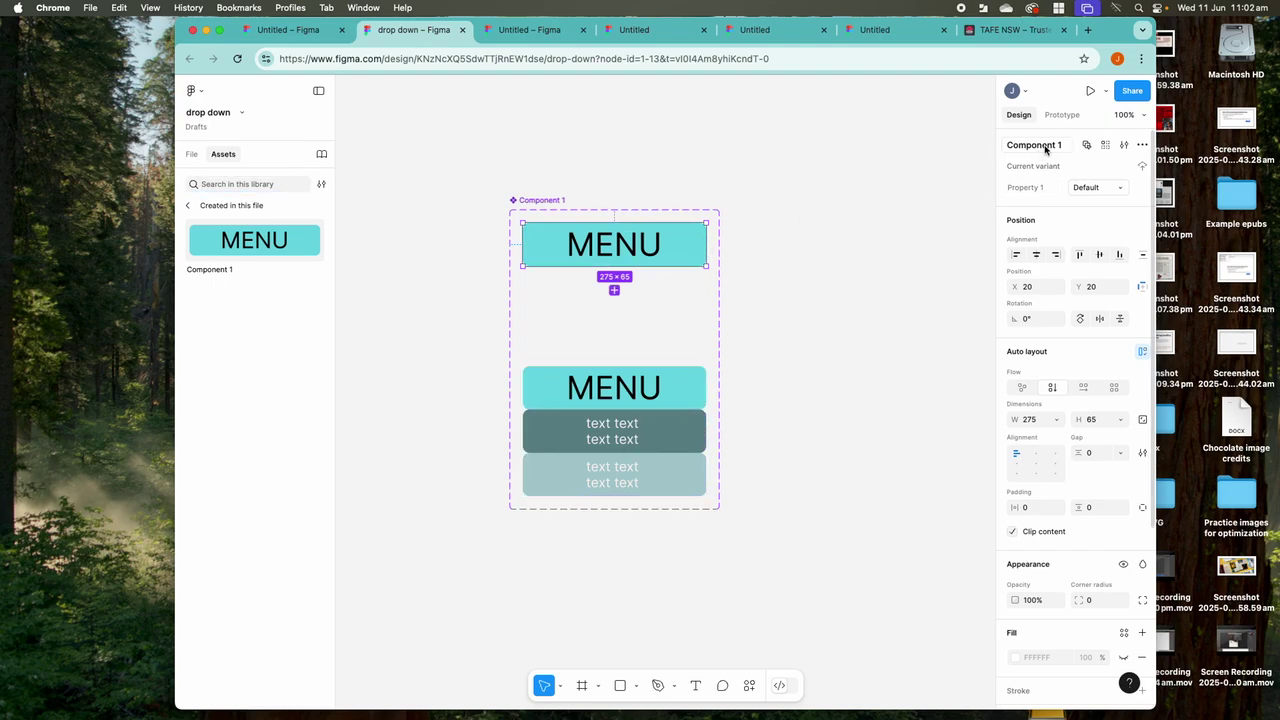
pyautogui.click(1062, 115)
pyautogui.moveTo(707, 246)
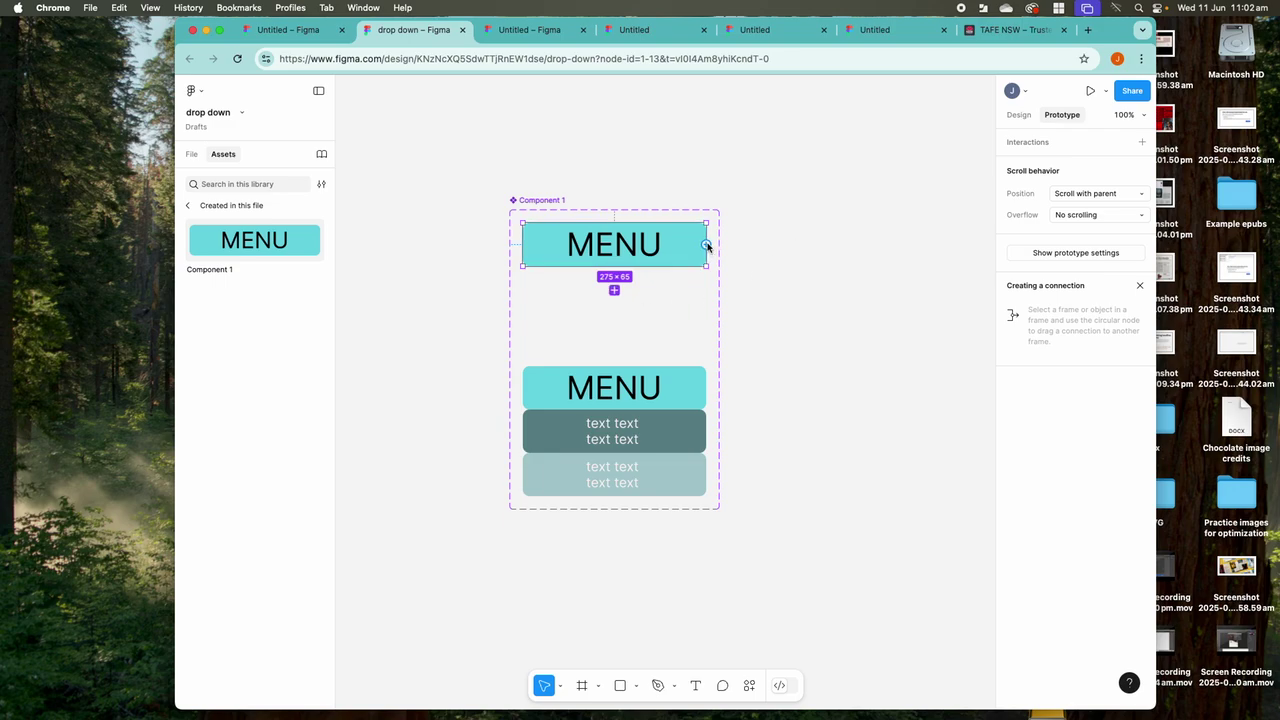
pyautogui.moveTo(708, 246)
pyautogui.mouseDown()
pyautogui.moveTo(731, 277)
pyautogui.moveTo(729, 352)
pyautogui.moveTo(703, 417)
pyautogui.mouseUp()
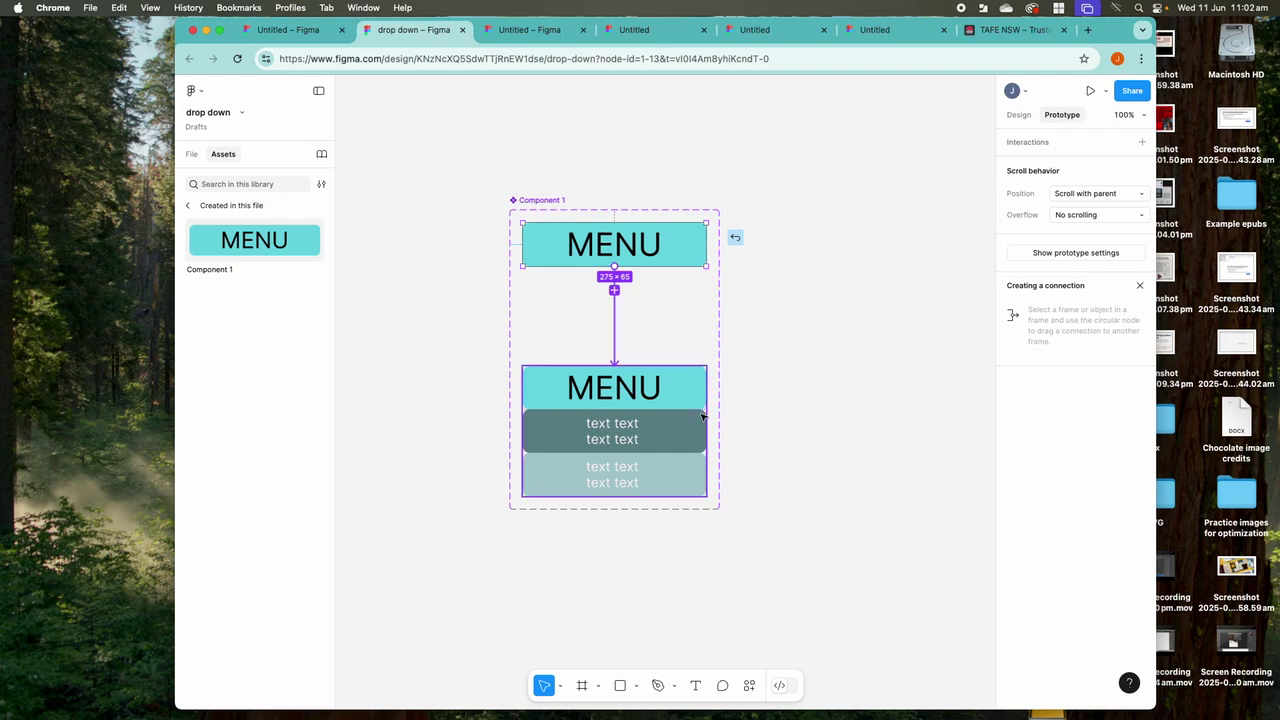
pyautogui.click(522, 428)
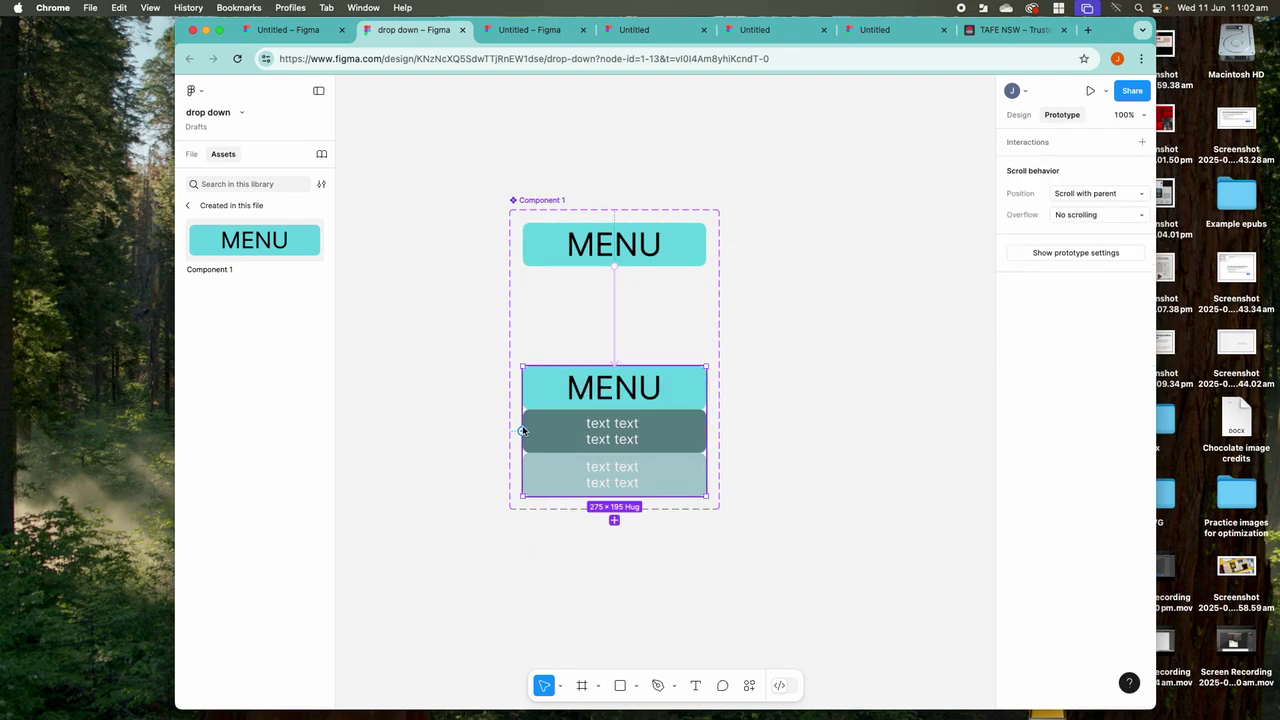
pyautogui.moveTo(522, 430); pyautogui.dragTo(527, 255)
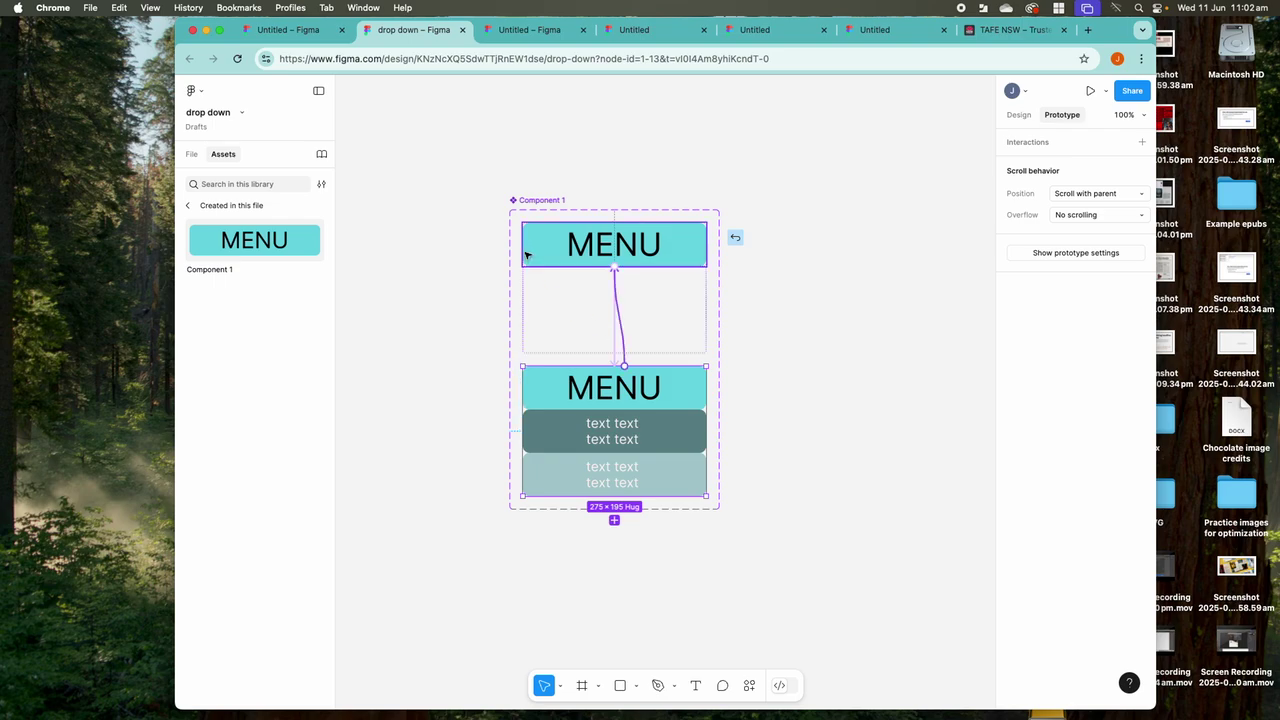
pyautogui.click(858, 410)
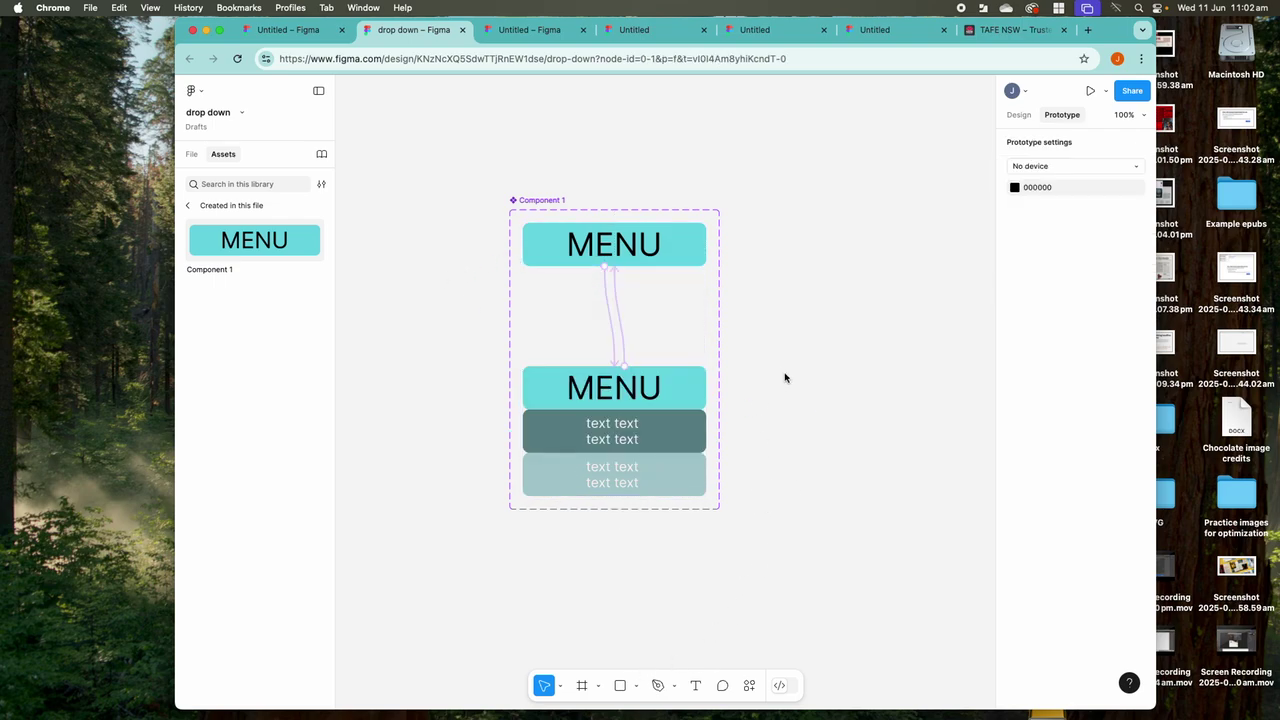
# Add an iPhone 16 frame beside the component set and place an instance of Component 1 near its upper edge
pyautogui.moveTo(794, 376); pyautogui.dragTo(591, 271)
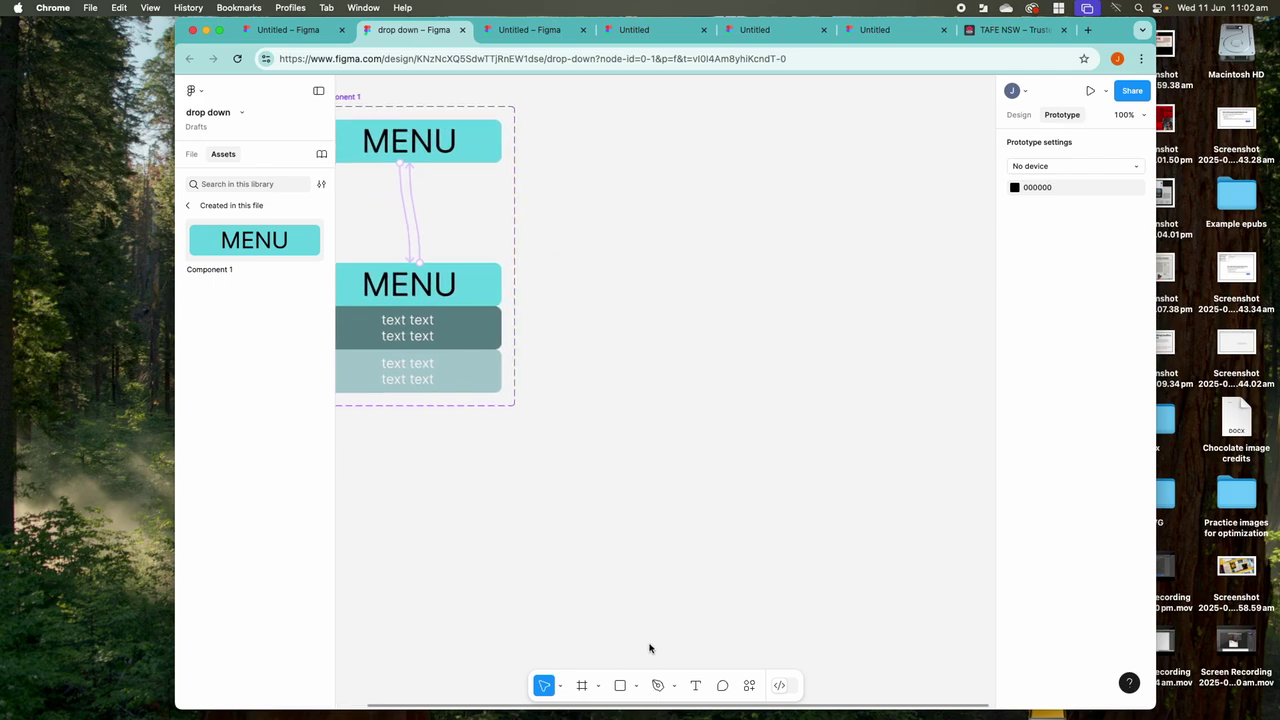
pyautogui.click(582, 686)
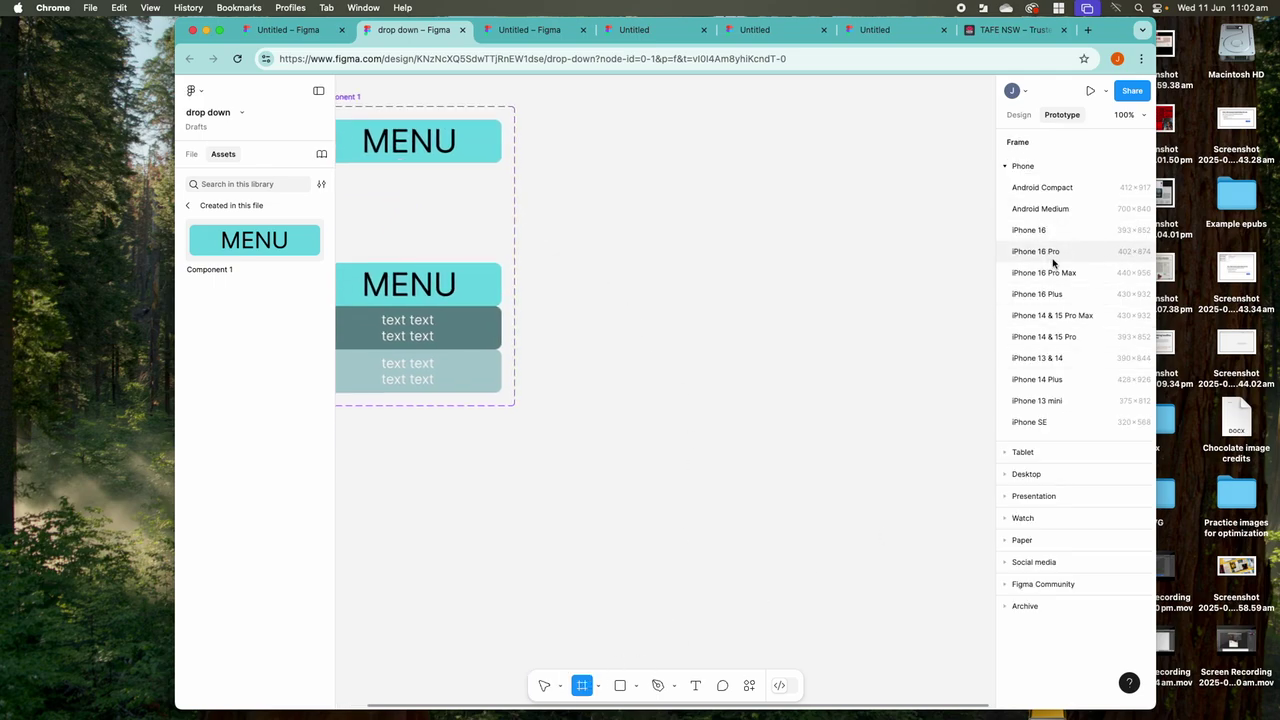
pyautogui.click(1110, 231)
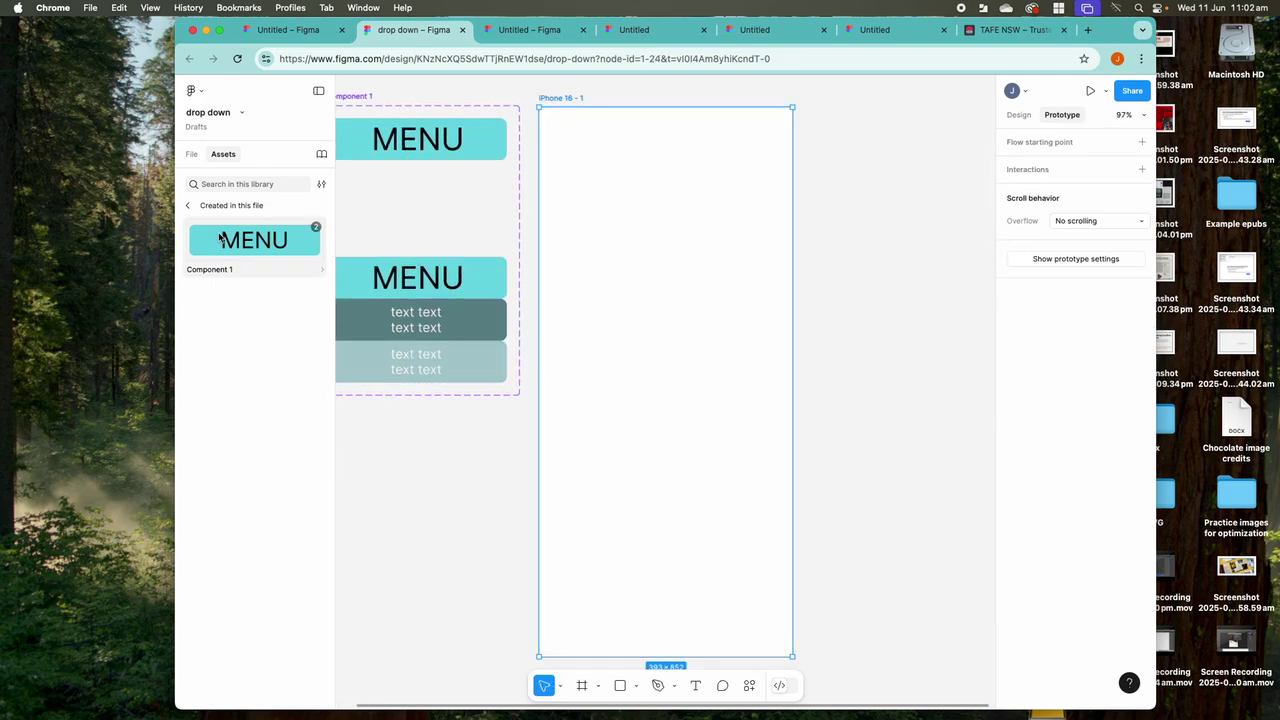
pyautogui.moveTo(228, 238); pyautogui.dragTo(605, 197)
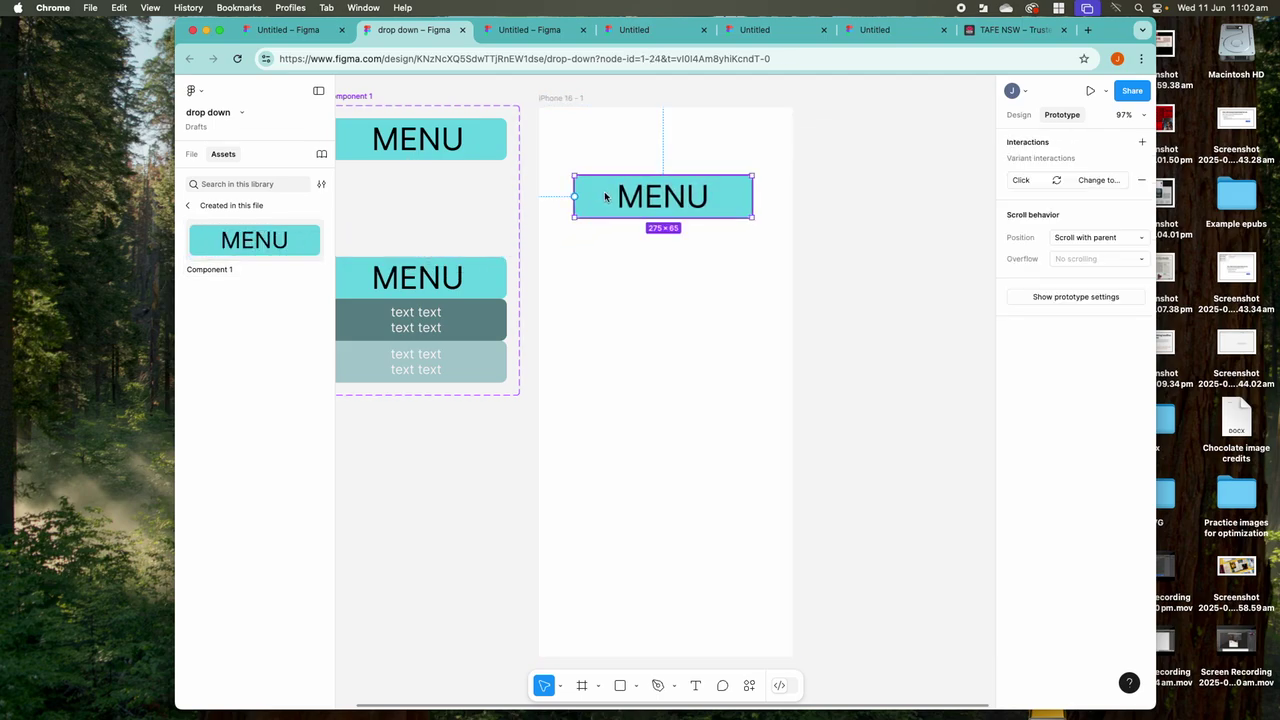
# Present the iPhone 16 frame and test the prototype by repeatedly opening and closing the MENU drop-down
pyautogui.click(551, 102)
pyautogui.click(1089, 92)
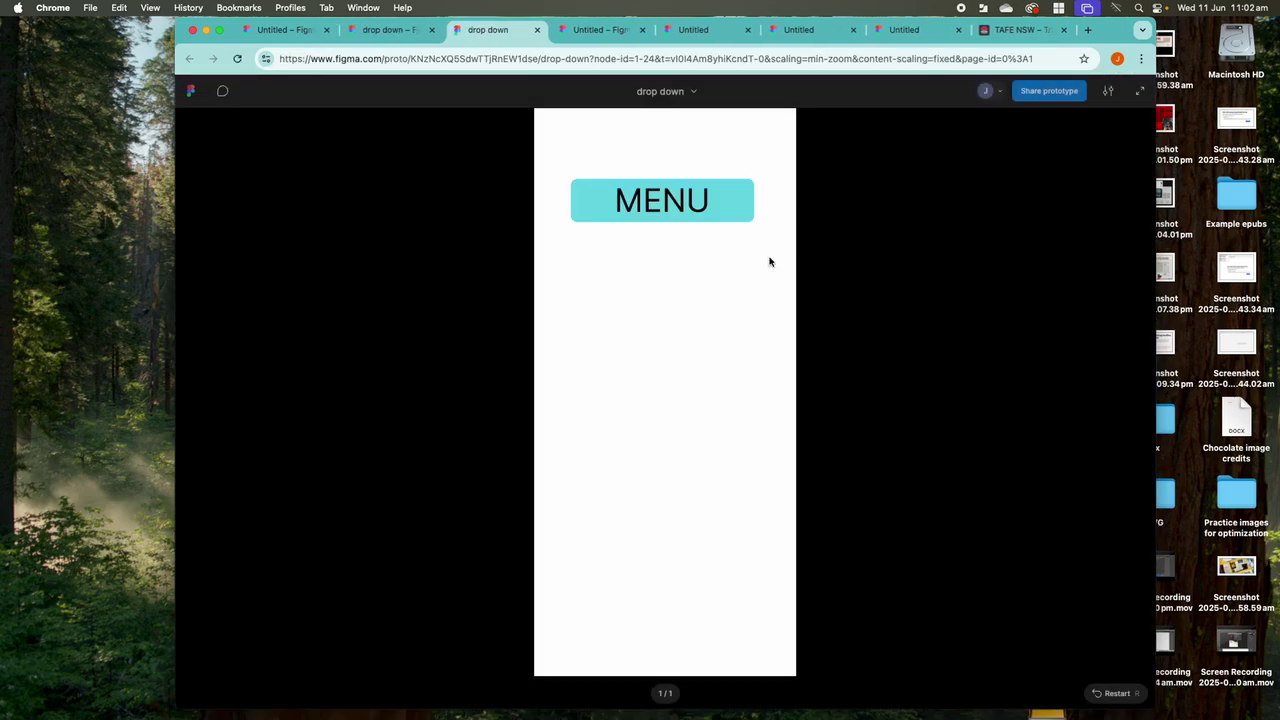
pyautogui.click(648, 207)
pyautogui.click(648, 207)
pyautogui.click(648, 207)
pyautogui.click(648, 207)
pyautogui.click(648, 207)
pyautogui.click(648, 207)
pyautogui.click(648, 207)
pyautogui.click(648, 207)
pyautogui.click(648, 207)
pyautogui.click(648, 207)
pyautogui.click(648, 207)
pyautogui.click(648, 207)
pyautogui.click(648, 207)
pyautogui.click(648, 207)
pyautogui.click(648, 207)
pyautogui.click(648, 207)
pyautogui.click(648, 207)
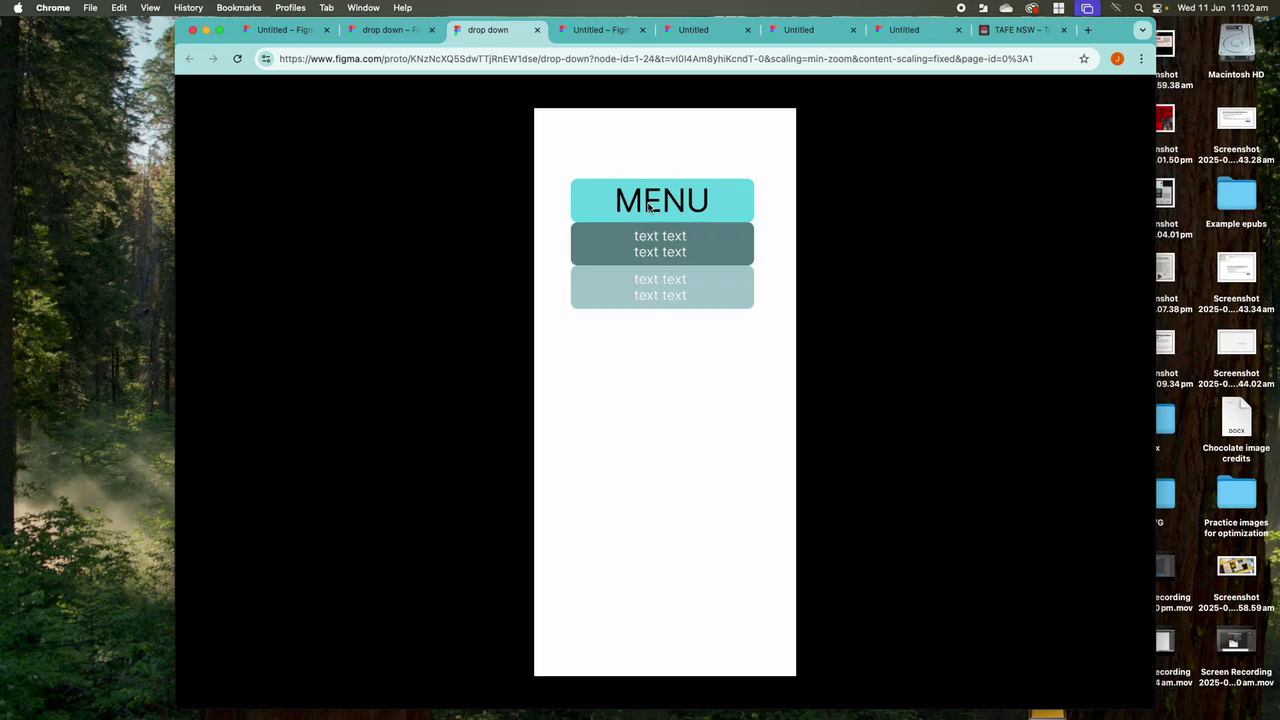
pyautogui.click(648, 207)
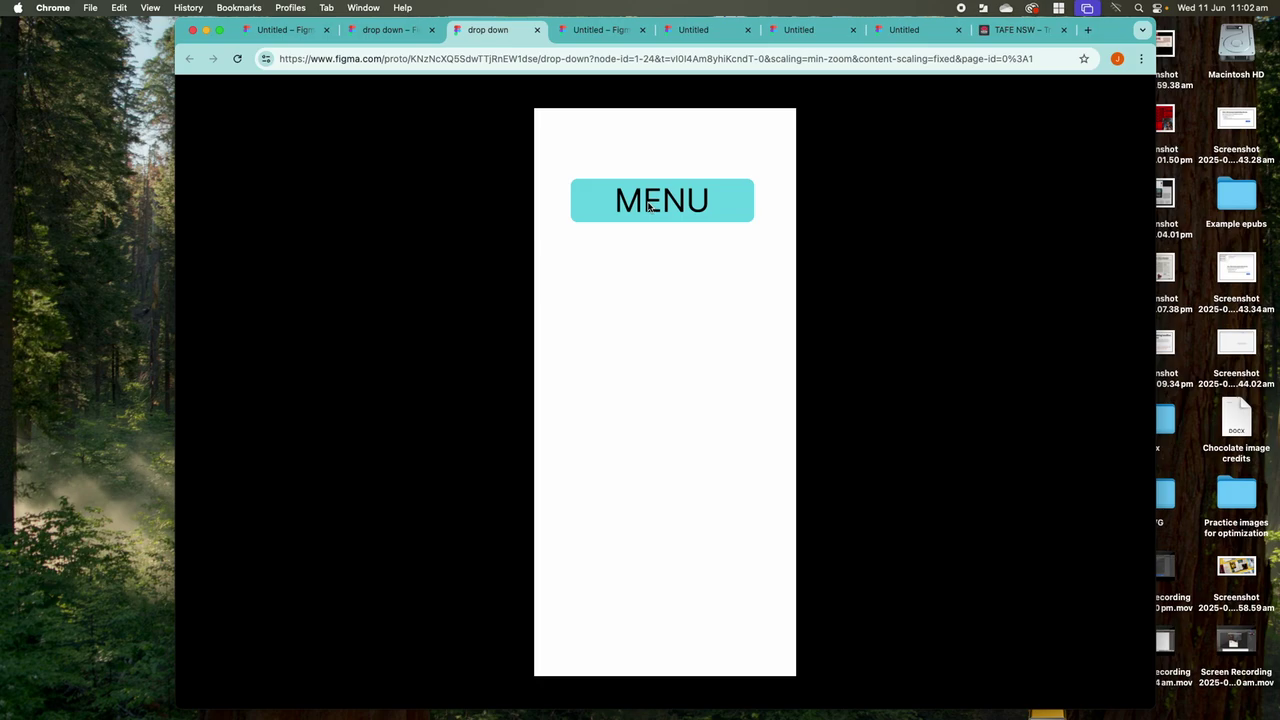
pyautogui.click(648, 207)
pyautogui.click(648, 207)
pyautogui.click(648, 207)
pyautogui.click(648, 207)
pyautogui.click(648, 207)
pyautogui.click(648, 207)
pyautogui.click(648, 207)
pyautogui.click(648, 207)
pyautogui.click(648, 207)
pyautogui.click(648, 207)
pyautogui.click(648, 207)
pyautogui.click(648, 207)
pyautogui.click(648, 207)
pyautogui.click(648, 207)
pyautogui.click(648, 207)
pyautogui.click(648, 207)
pyautogui.click(648, 207)
pyautogui.click(648, 207)
pyautogui.click(648, 207)
pyautogui.click(648, 207)
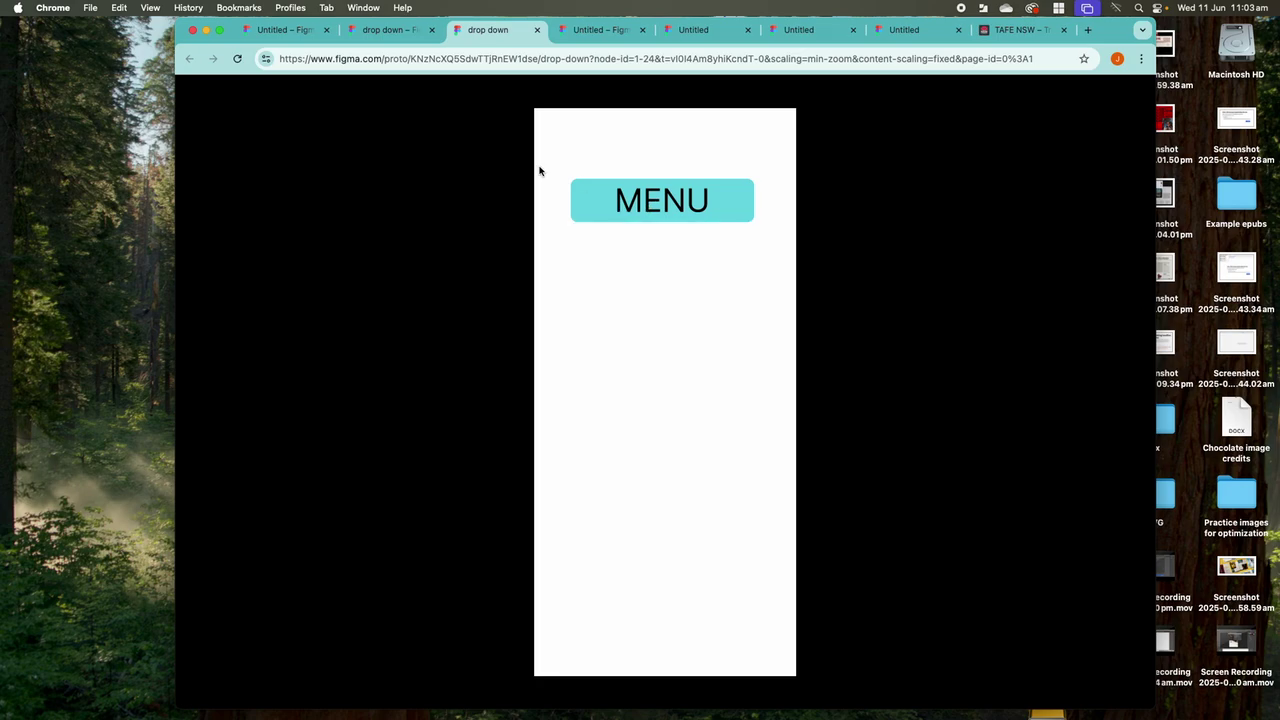
# Return to the design file and place three more Component 1 instances in a column beneath the first one
pyautogui.click(389, 36)
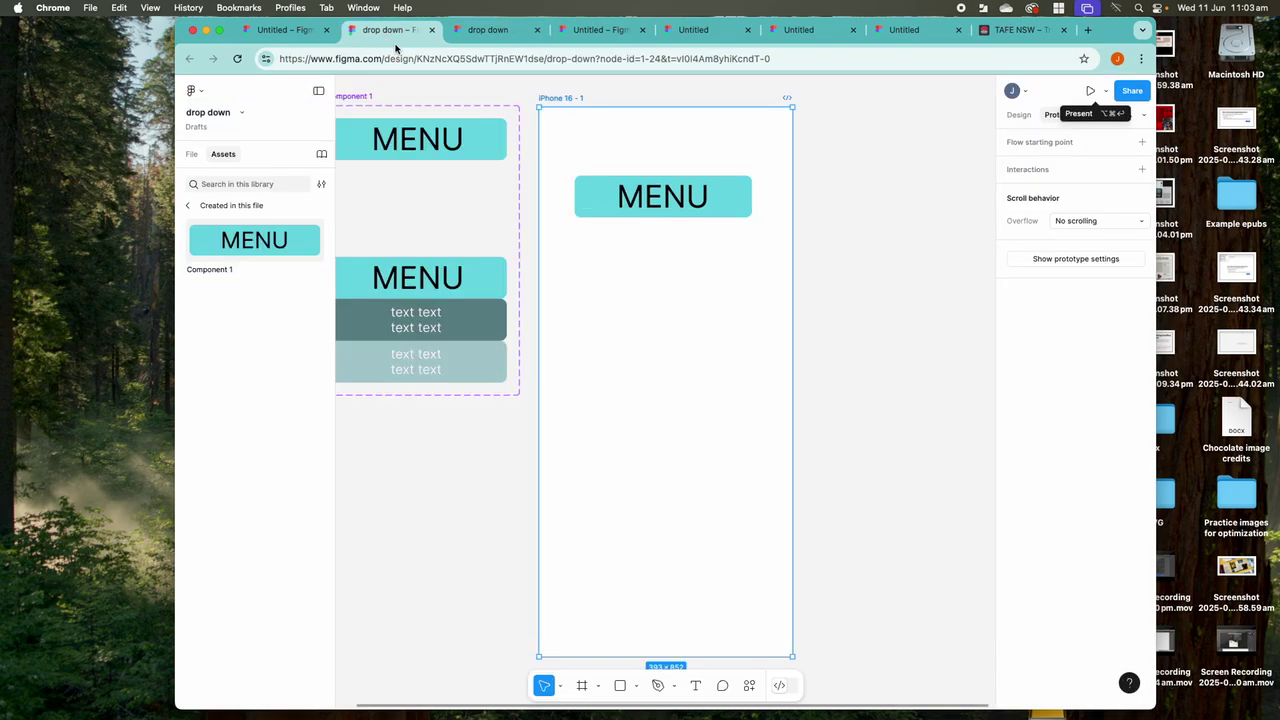
pyautogui.moveTo(260, 245); pyautogui.dragTo(672, 245)
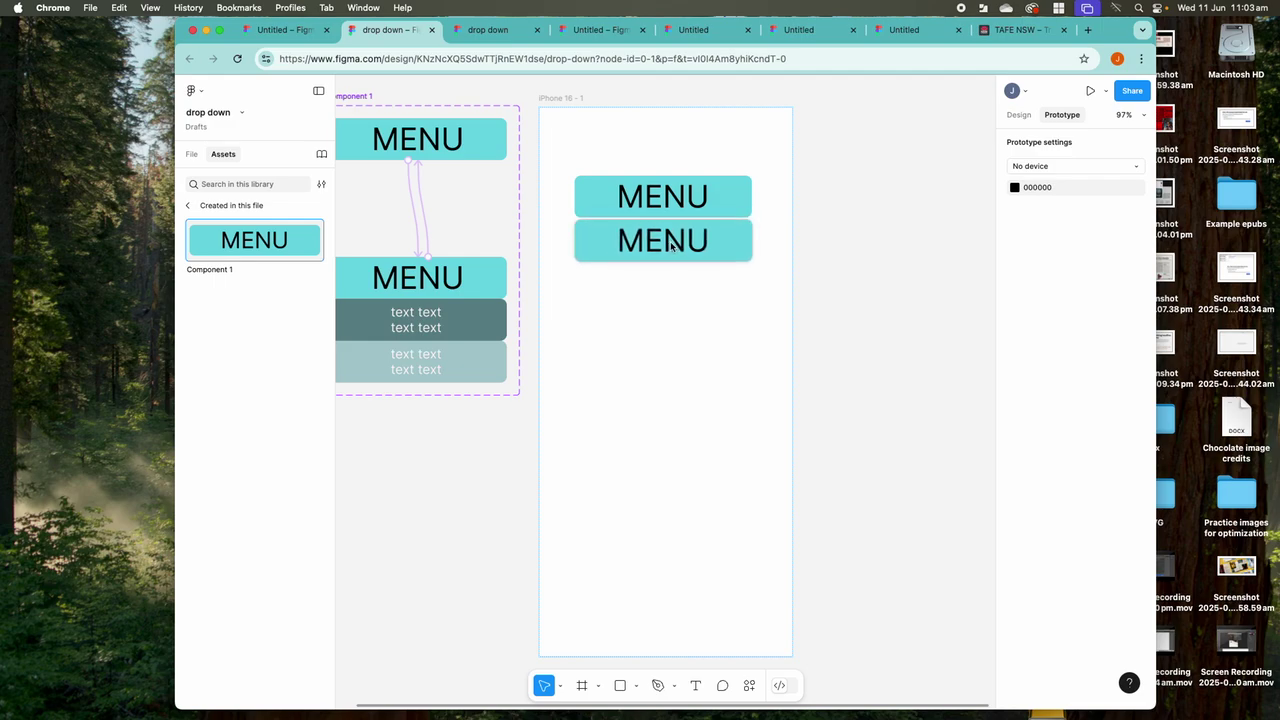
pyautogui.moveTo(260, 250); pyautogui.dragTo(712, 297)
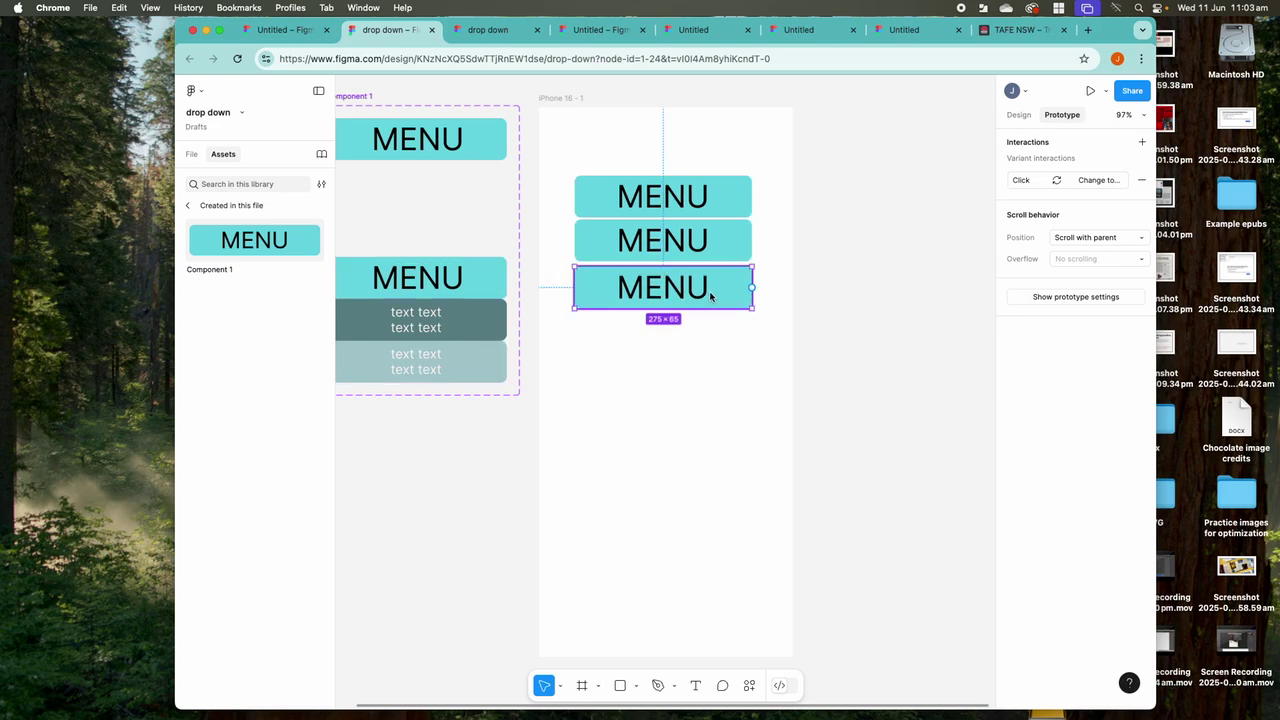
pyautogui.moveTo(308, 248); pyautogui.dragTo(726, 336)
# Select all four MENU instances in the iPhone 16 frame and add auto layout to them
pyautogui.click(664, 205)
pyautogui.keyDown('shift'); pyautogui.click(669, 240); pyautogui.keyUp('shift')
pyautogui.keyDown('shift'); pyautogui.click(665, 283); pyautogui.keyUp('shift')
pyautogui.keyDown('shift'); pyautogui.click(668, 330); pyautogui.keyUp('shift')
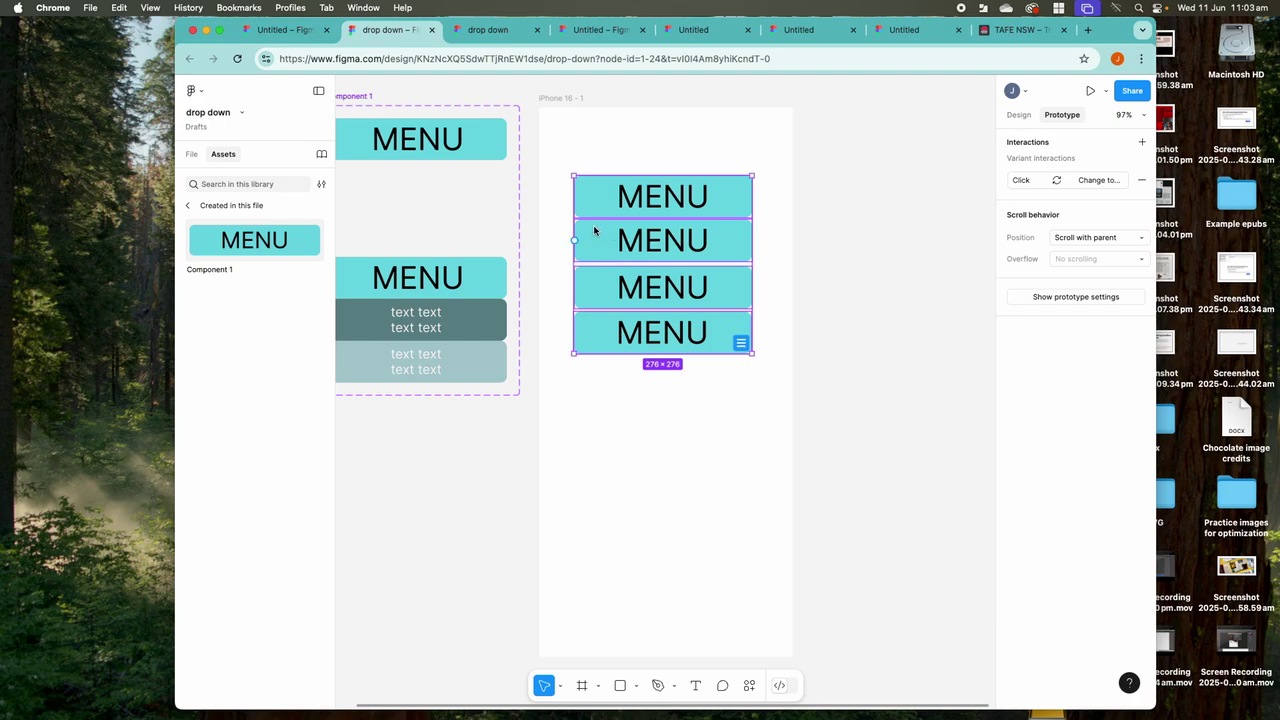
pyautogui.click(372, 98)
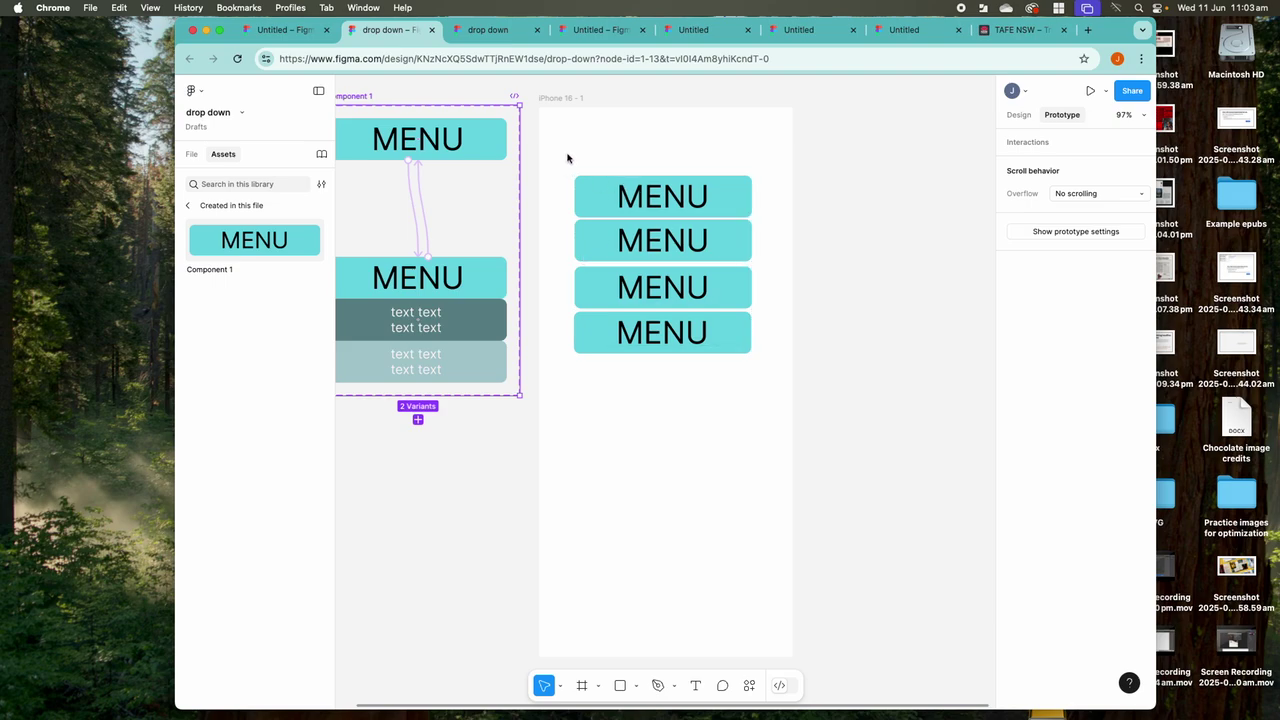
pyautogui.moveTo(565, 157); pyautogui.dragTo(760, 398)
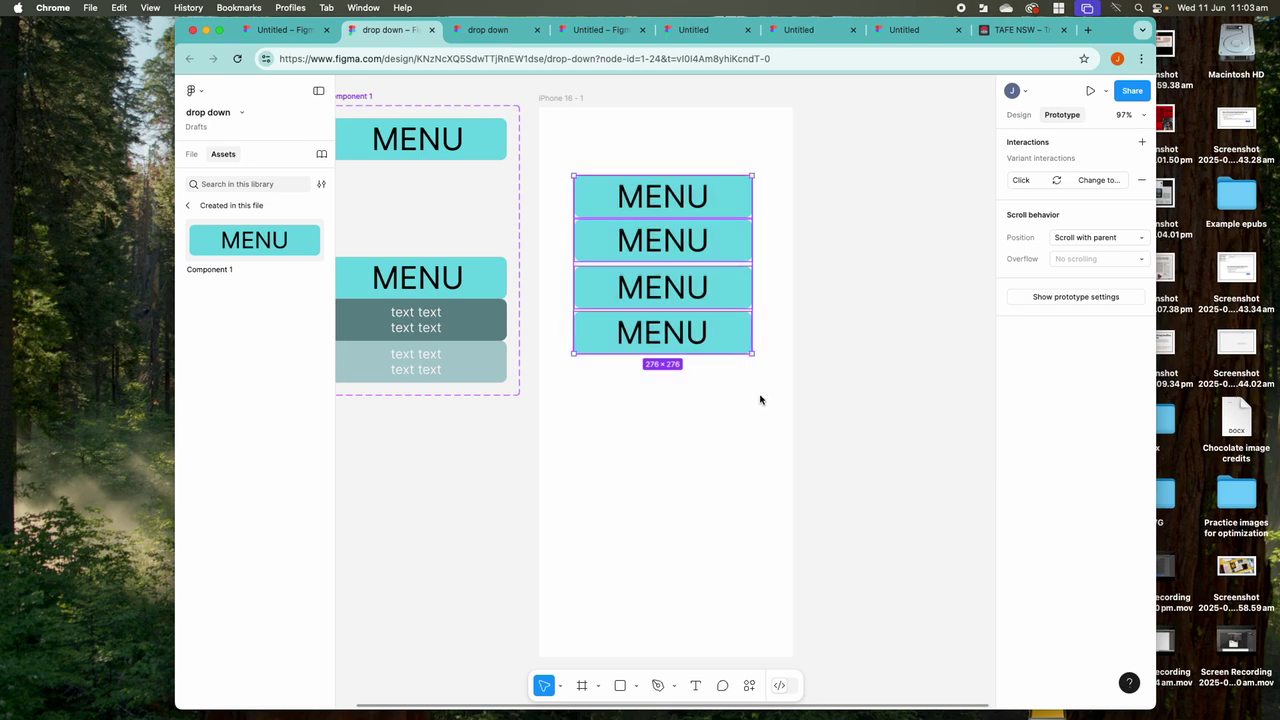
pyautogui.rightClick(677, 188)
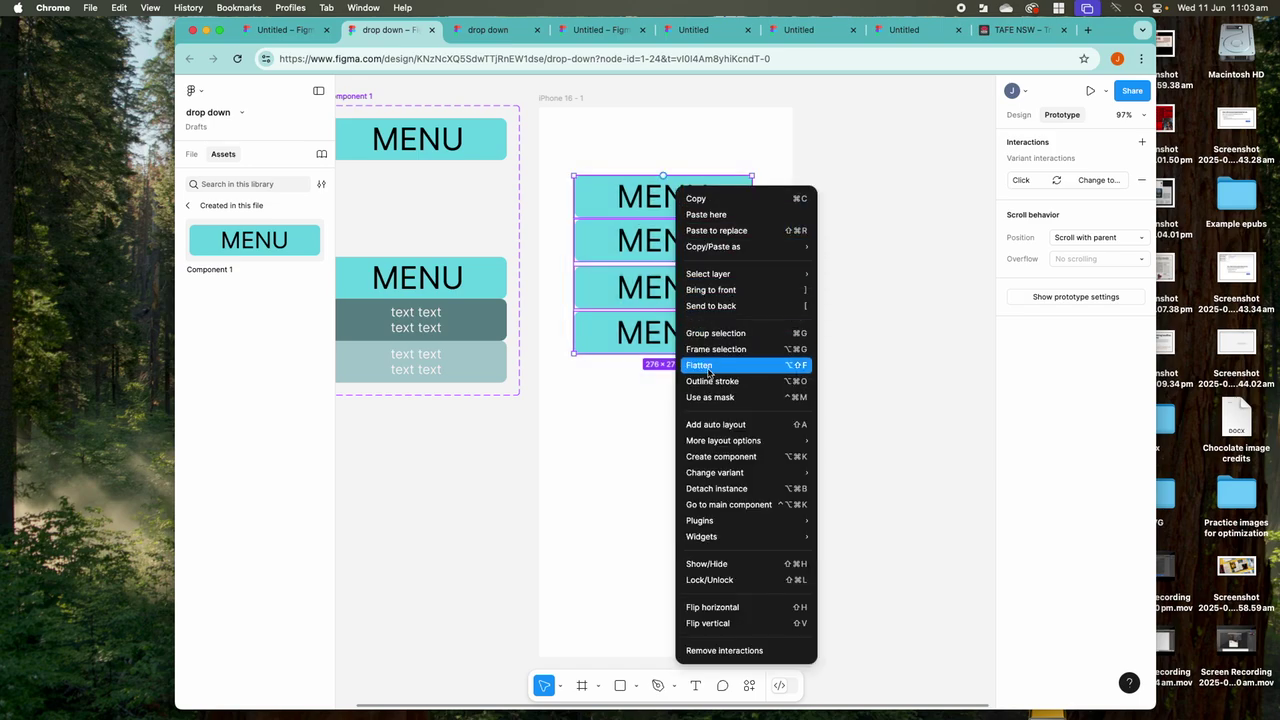
pyautogui.click(716, 424)
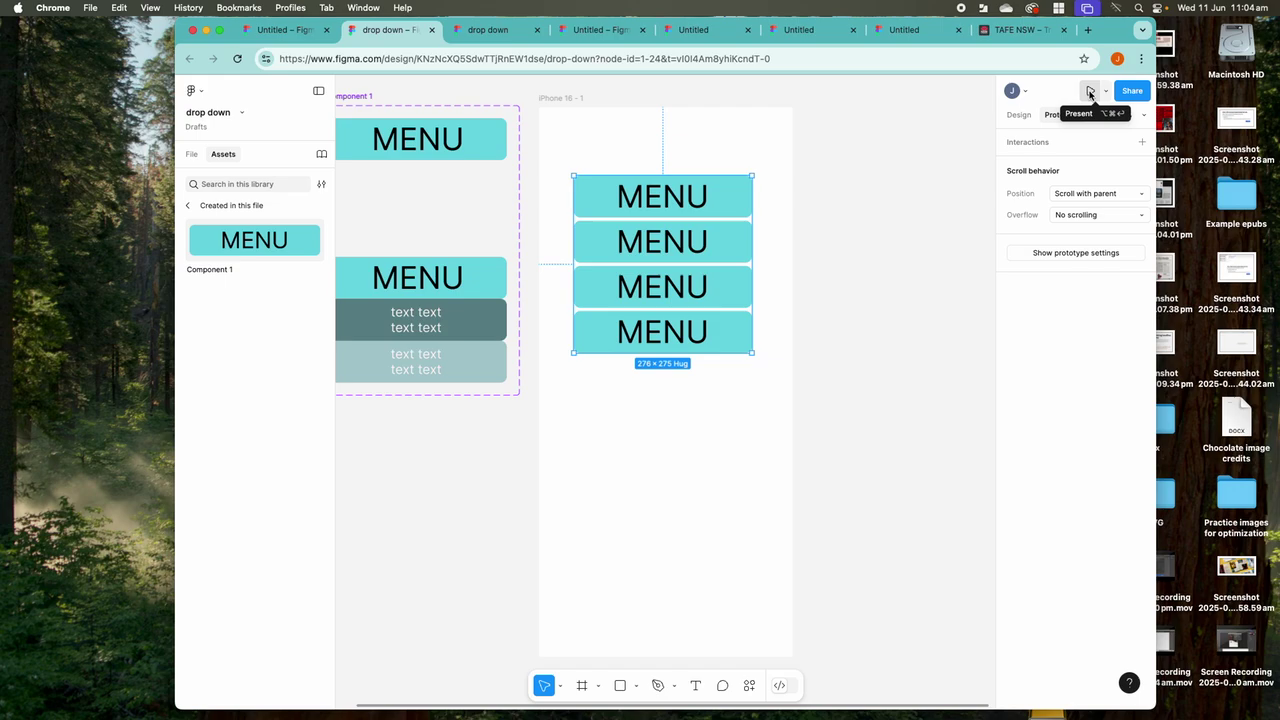
# Present the iPhone 16 frame again and test opening and closing each of the four stacked MENU drop-downs
pyautogui.hotkey('shift', 'Return')
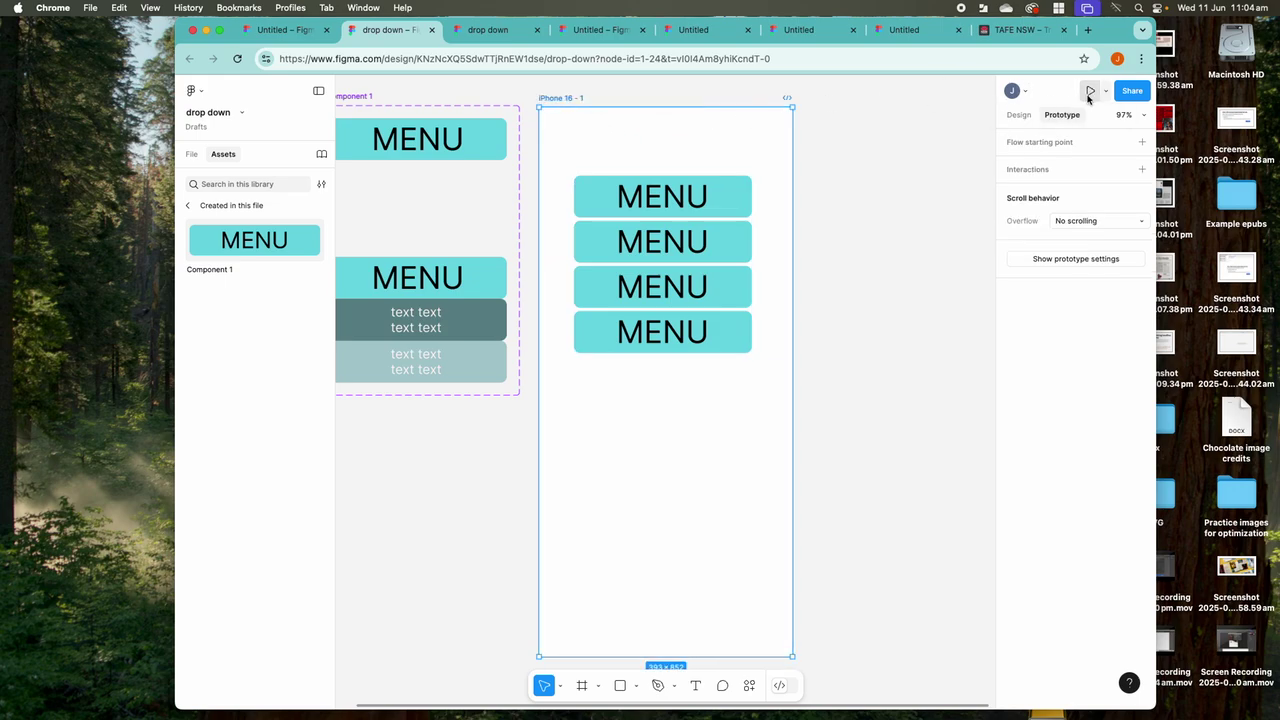
pyautogui.click(1089, 92)
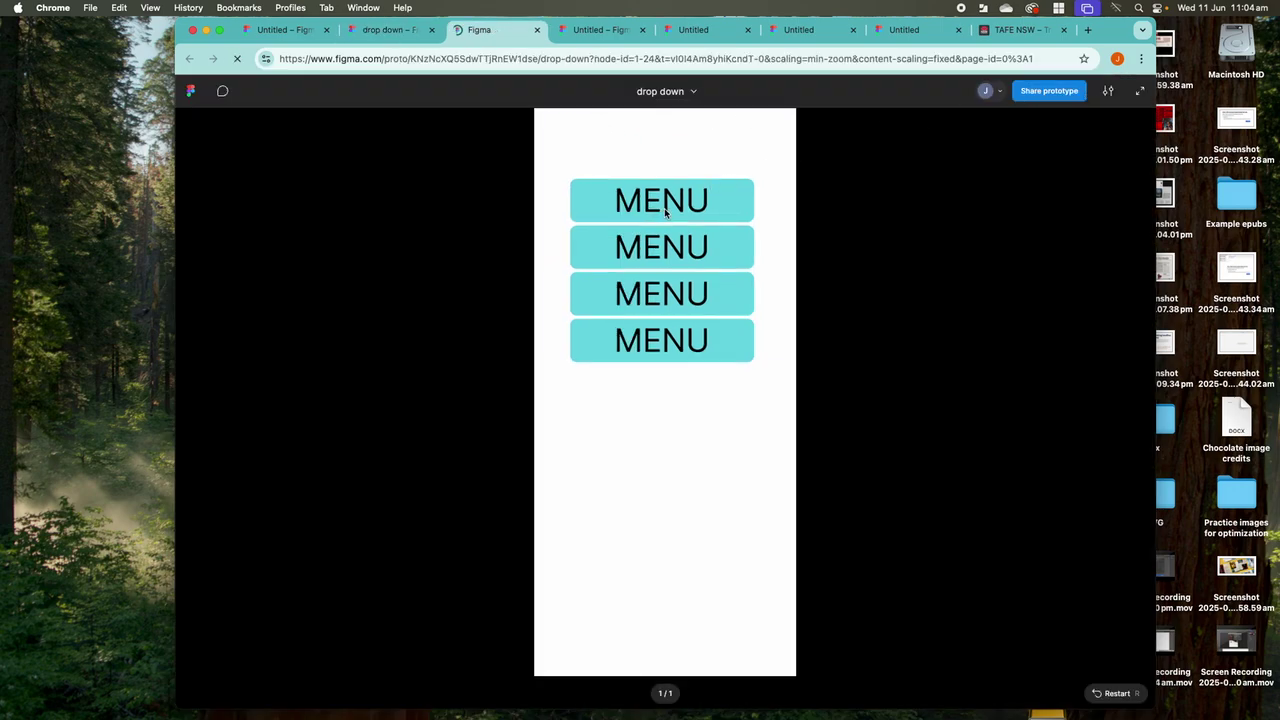
pyautogui.click(664, 213)
pyautogui.click(664, 213)
pyautogui.click(664, 213)
pyautogui.click(664, 213)
pyautogui.click(662, 258)
pyautogui.click(662, 258)
pyautogui.click(662, 258)
pyautogui.click(662, 258)
pyautogui.click(657, 290)
pyautogui.click(659, 295)
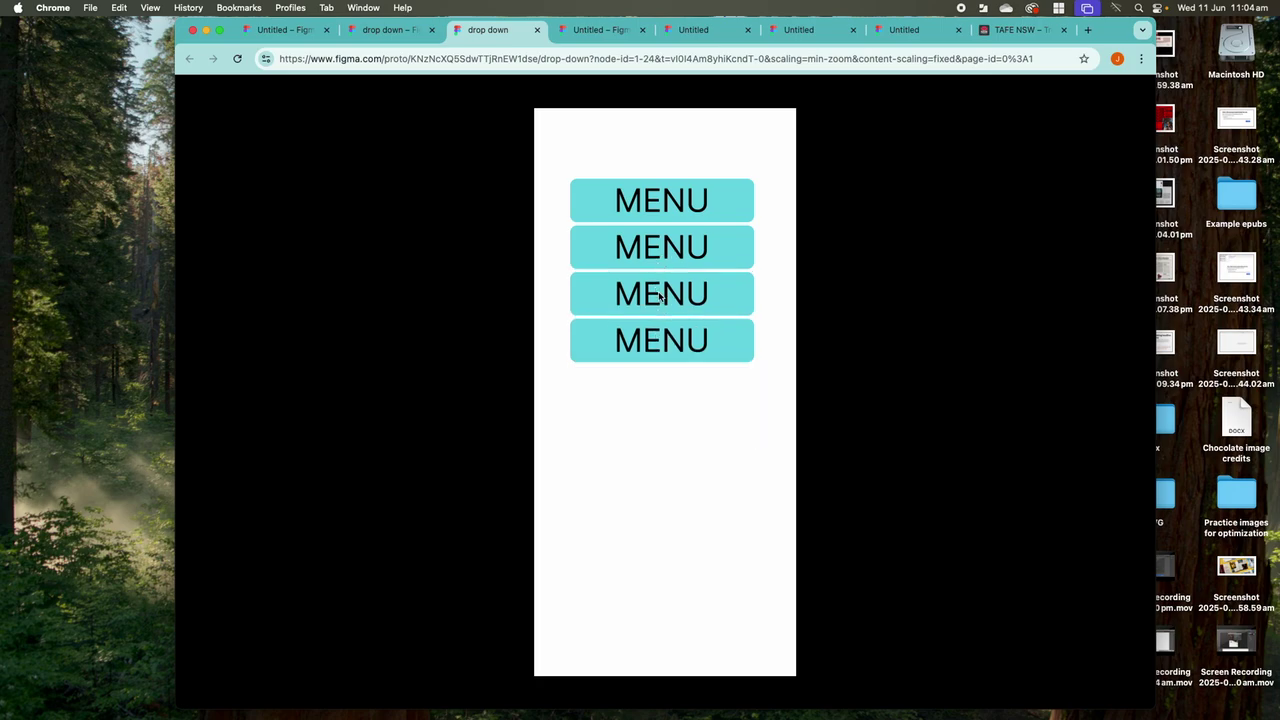
pyautogui.click(658, 345)
pyautogui.click(658, 345)
pyautogui.click(658, 345)
pyautogui.click(658, 345)
pyautogui.click(658, 345)
pyautogui.click(658, 345)
pyautogui.click(658, 345)
pyautogui.click(658, 345)
pyautogui.click(658, 345)
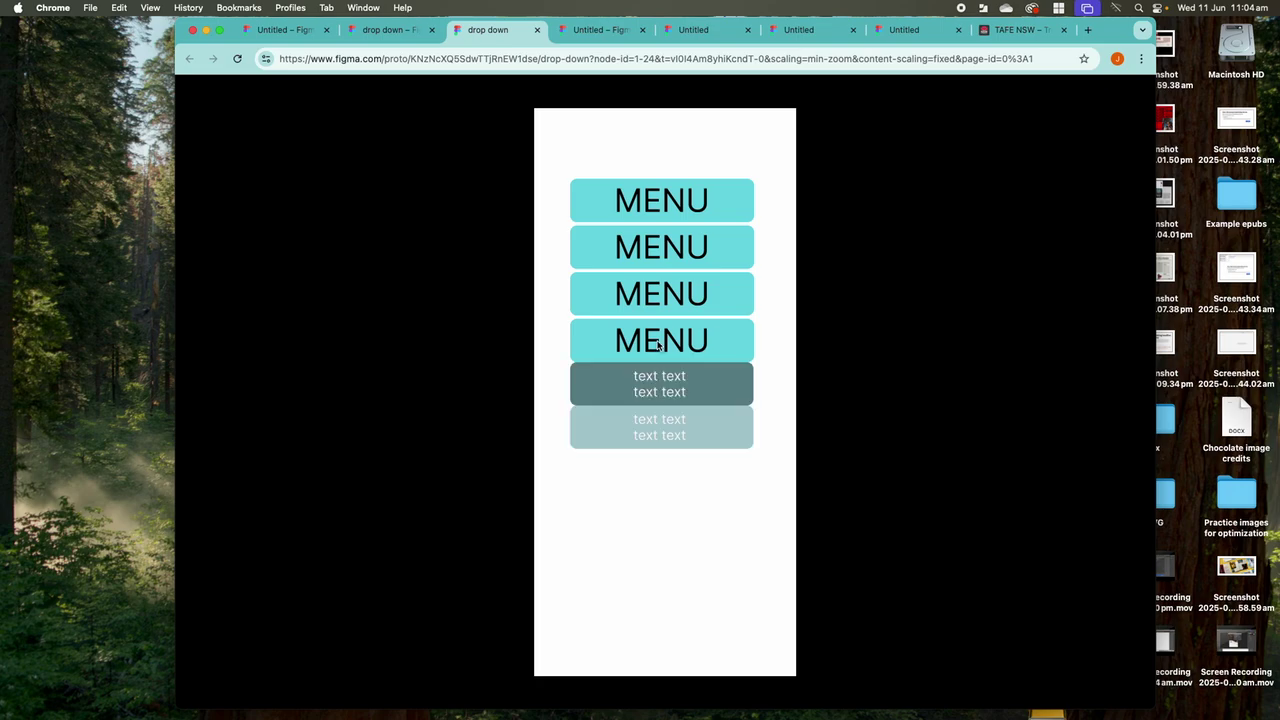
pyautogui.click(658, 345)
pyautogui.click(658, 345)
pyautogui.click(658, 345)
pyautogui.click(658, 345)
pyautogui.click(658, 345)
pyautogui.click(658, 345)
pyautogui.click(658, 345)
pyautogui.click(658, 345)
pyautogui.click(658, 345)
pyautogui.click(658, 345)
pyautogui.click(658, 344)
pyautogui.click(658, 344)
pyautogui.click(658, 344)
pyautogui.click(658, 344)
pyautogui.click(658, 343)
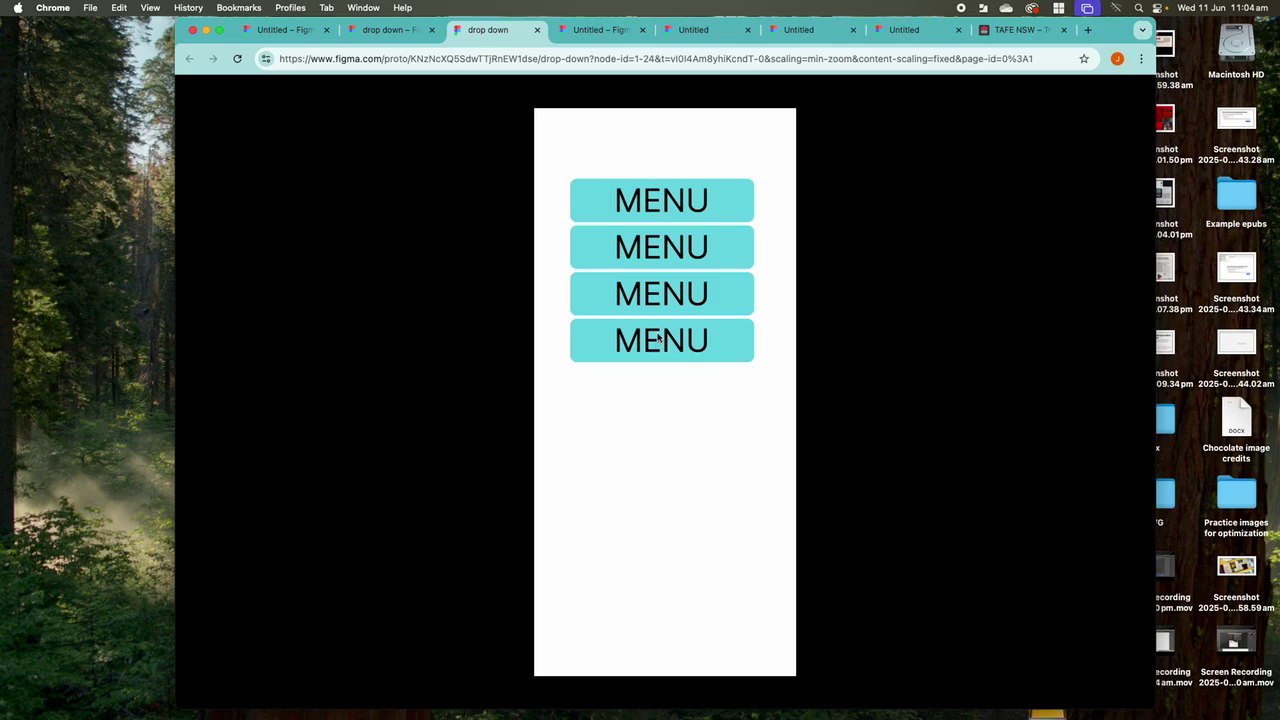
pyautogui.click(650, 295)
pyautogui.click(650, 295)
pyautogui.click(648, 248)
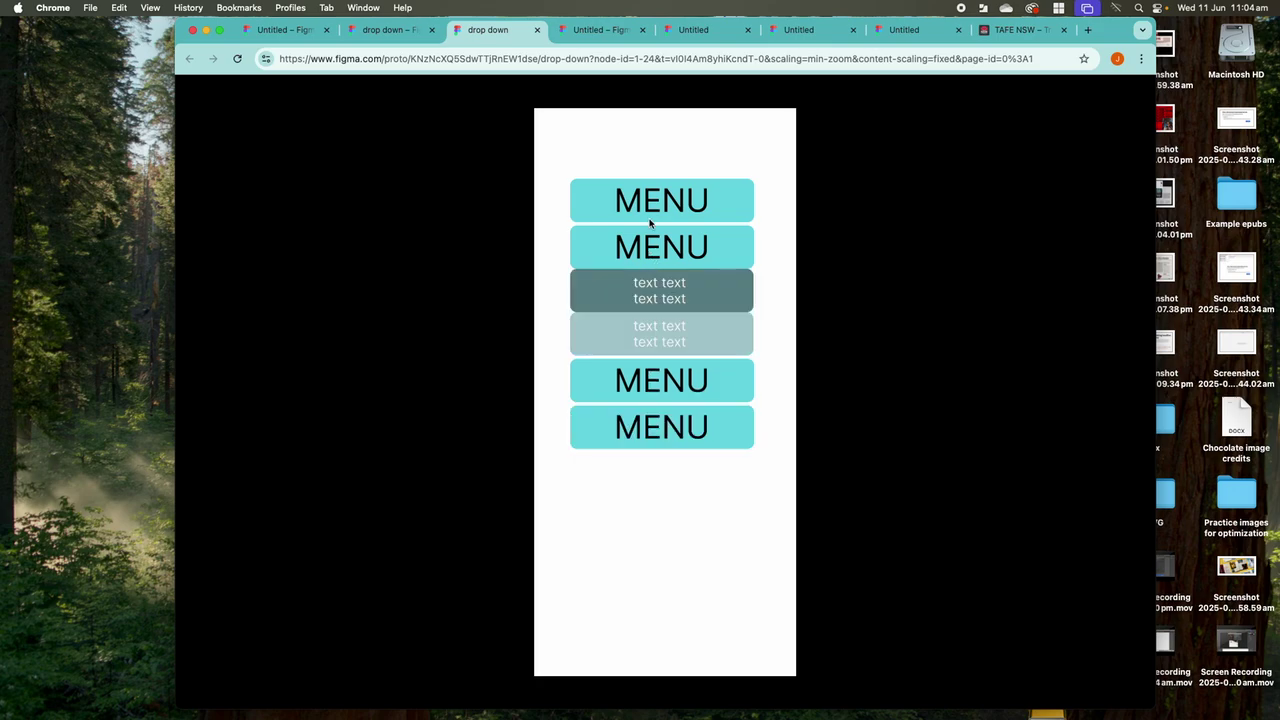
pyautogui.click(652, 214)
# Return to the design file and duplicate the Component 1 set, placing the copy below the original and slightly to its left
pyautogui.click(382, 30)
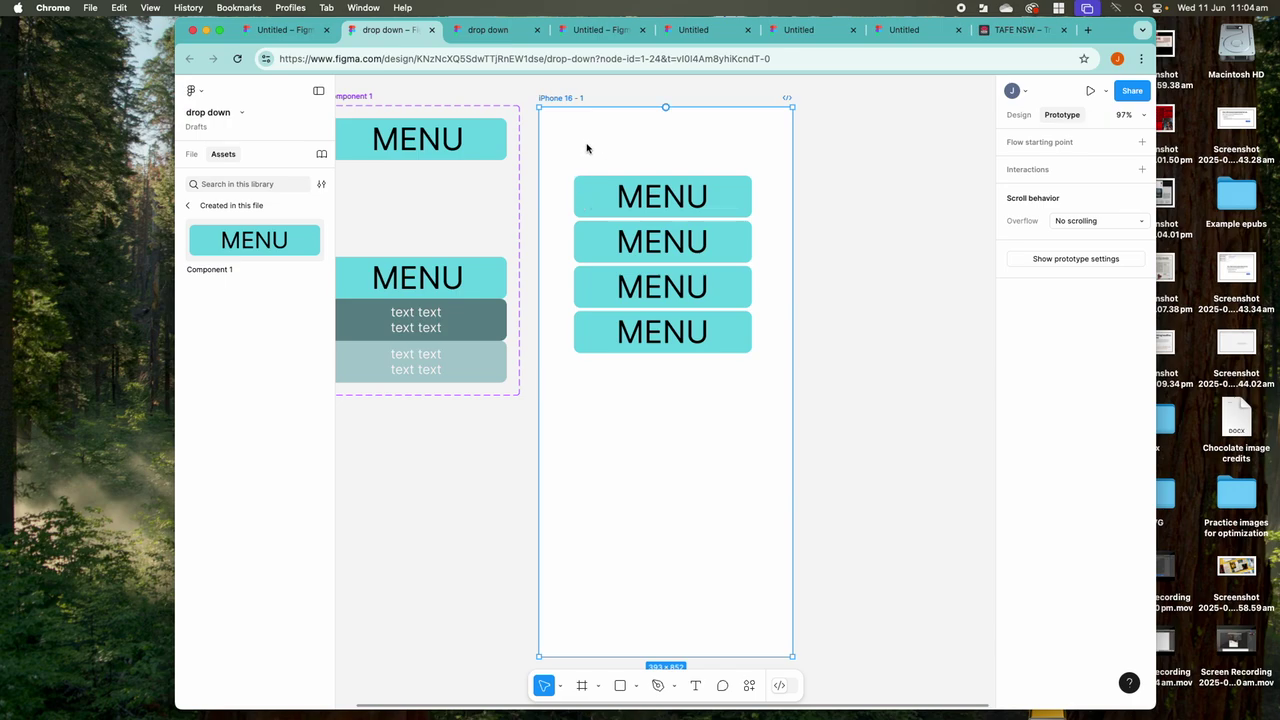
pyautogui.hscroll(-5, 572, 102)
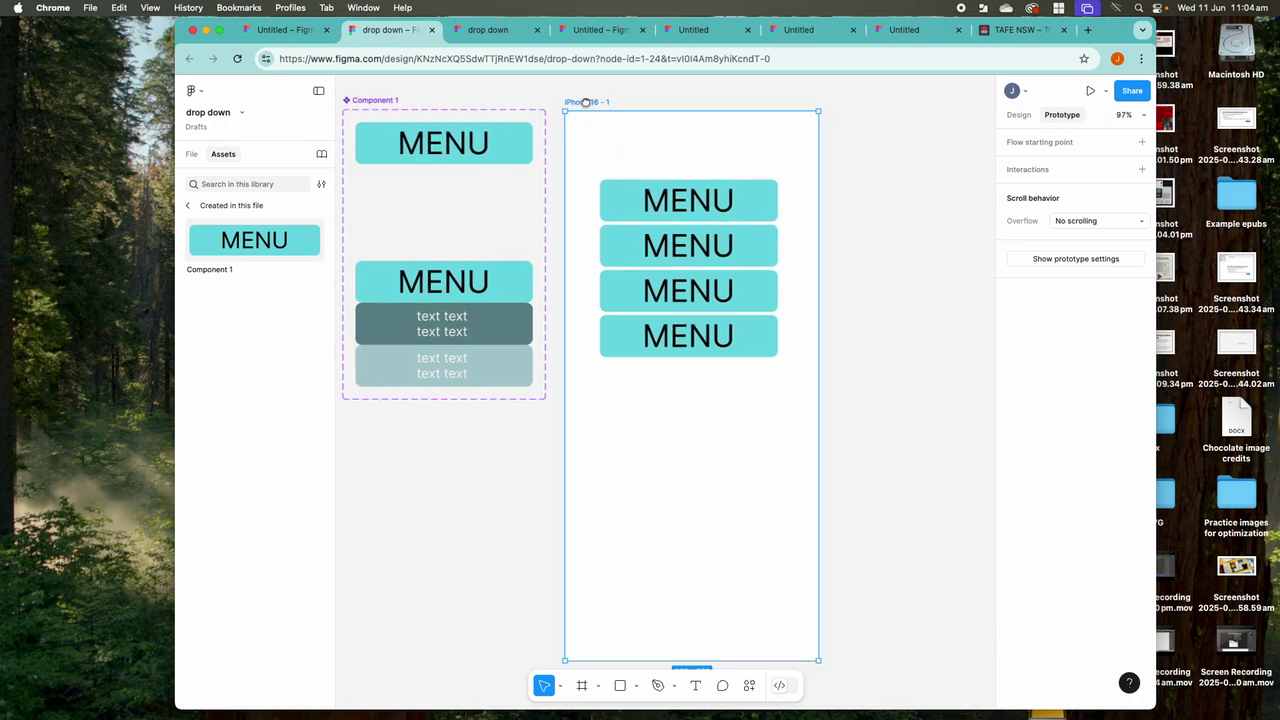
pyautogui.click(506, 90)
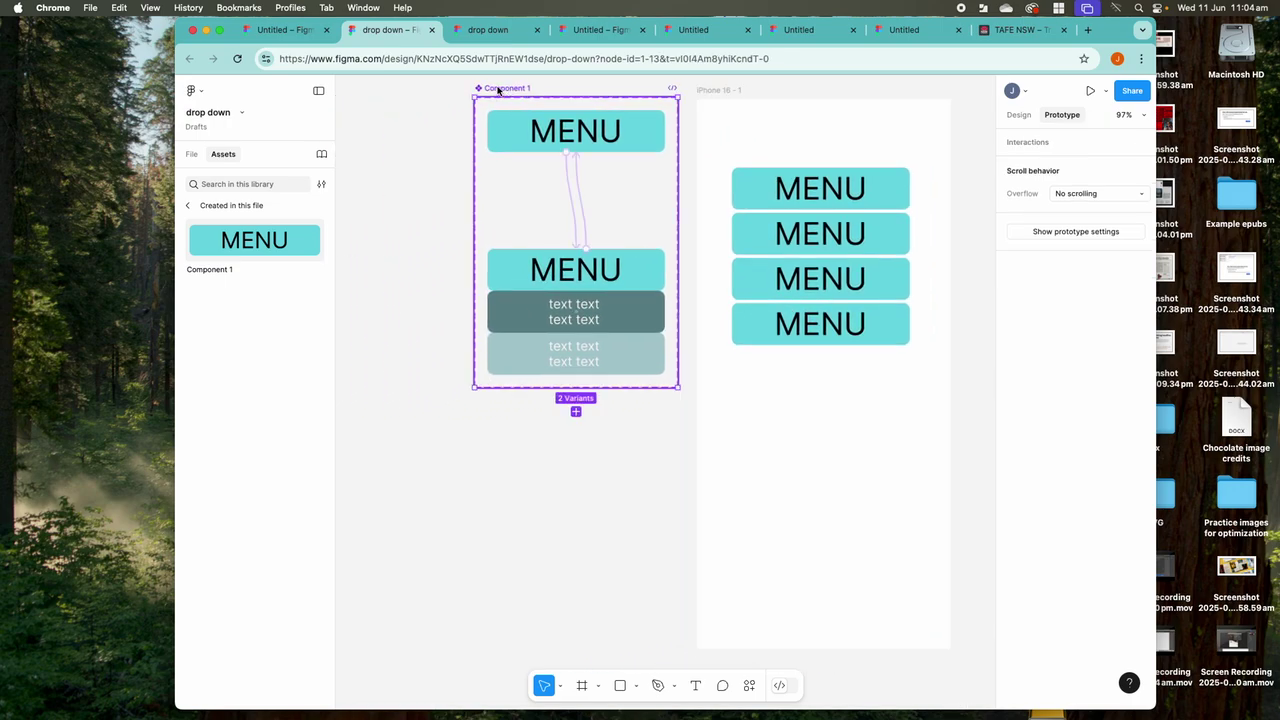
pyautogui.moveTo(494, 90); pyautogui.dragTo(419, 398)
# Replace the label of Component 2's collapsed variant with HAMBURGER
pyautogui.click(496, 433)
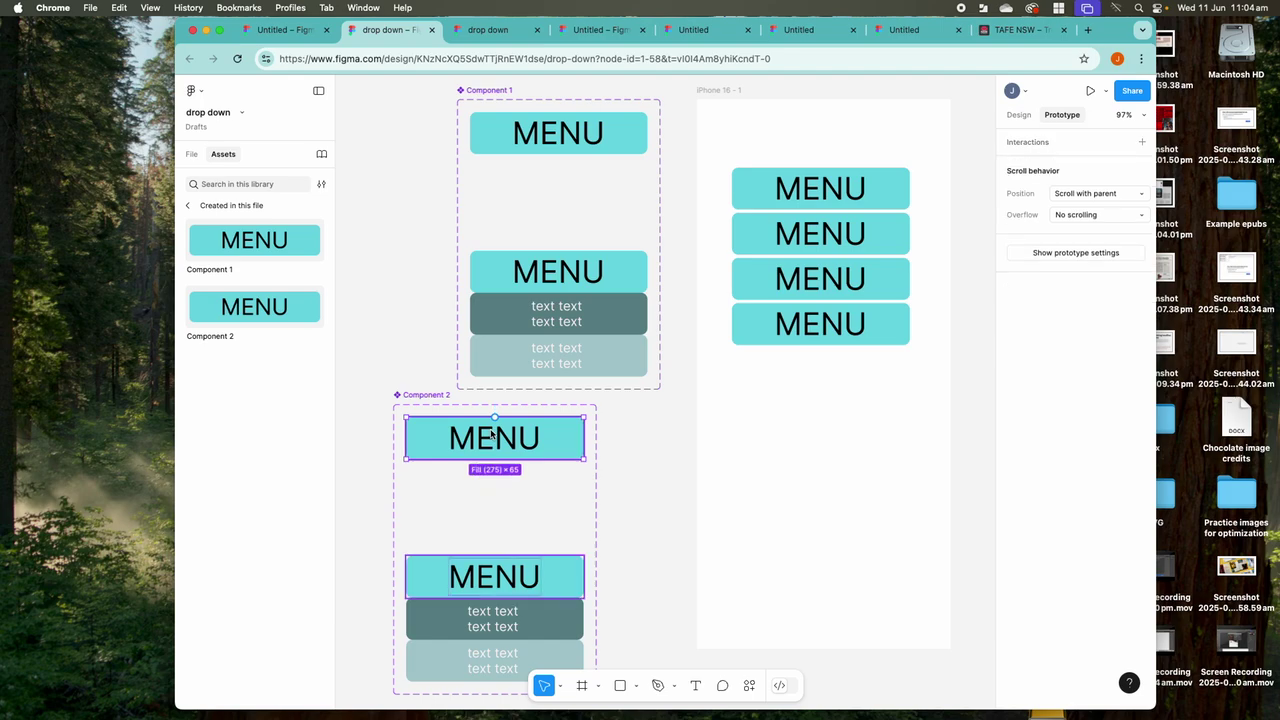
pyautogui.doubleClick(531, 444)
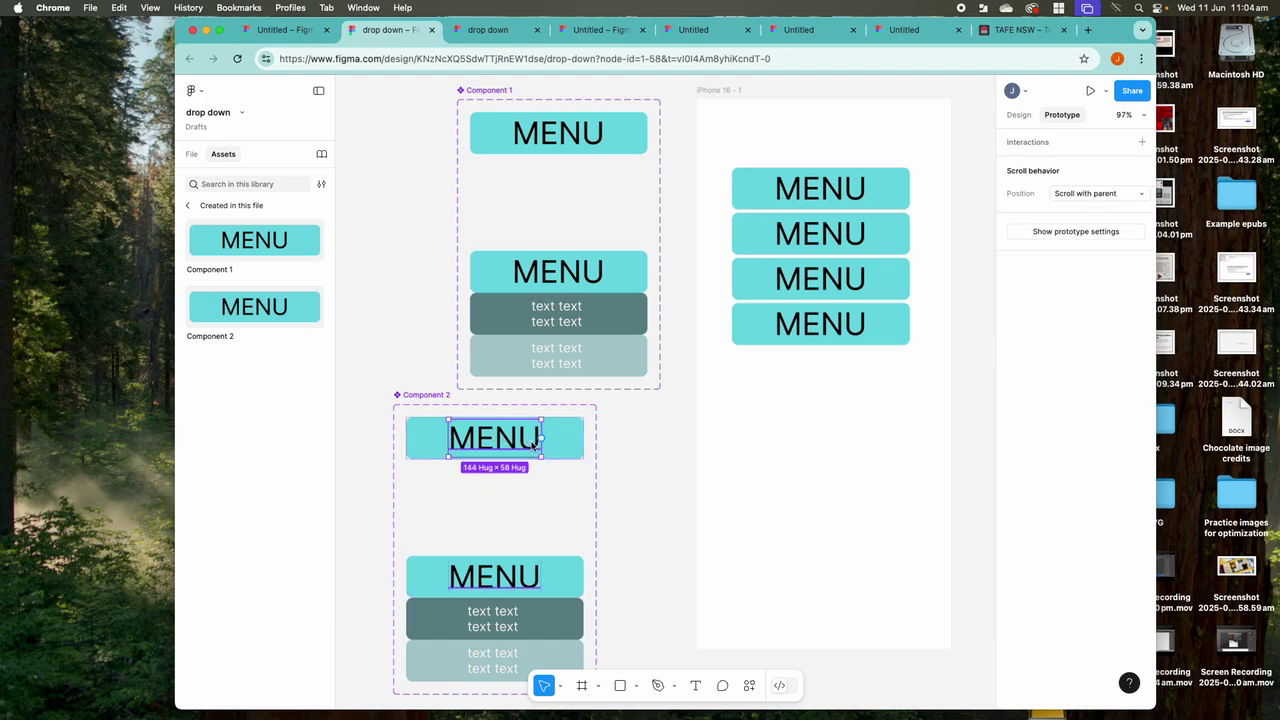
pyautogui.doubleClick(537, 444)
pyautogui.click(537, 446)
pyautogui.doubleClick(533, 446)
pyautogui.click(531, 447)
pyautogui.doubleClick(531, 447)
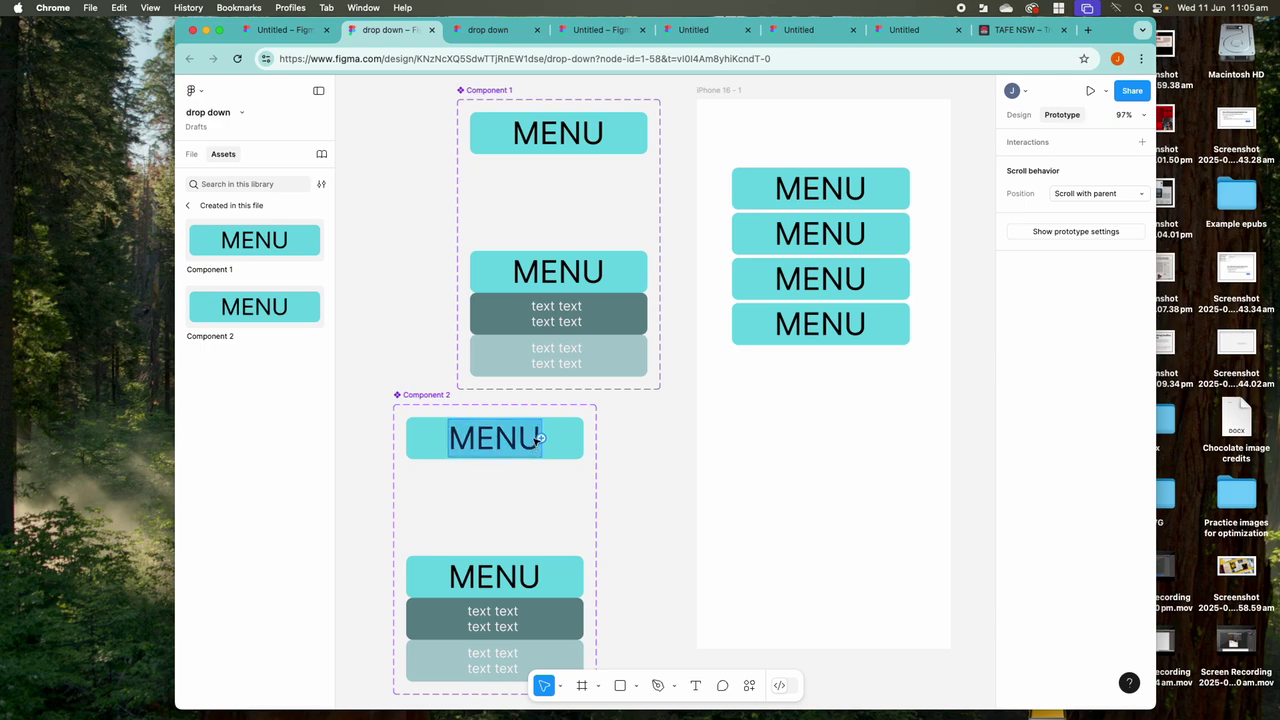
pyautogui.press('BackSpace')
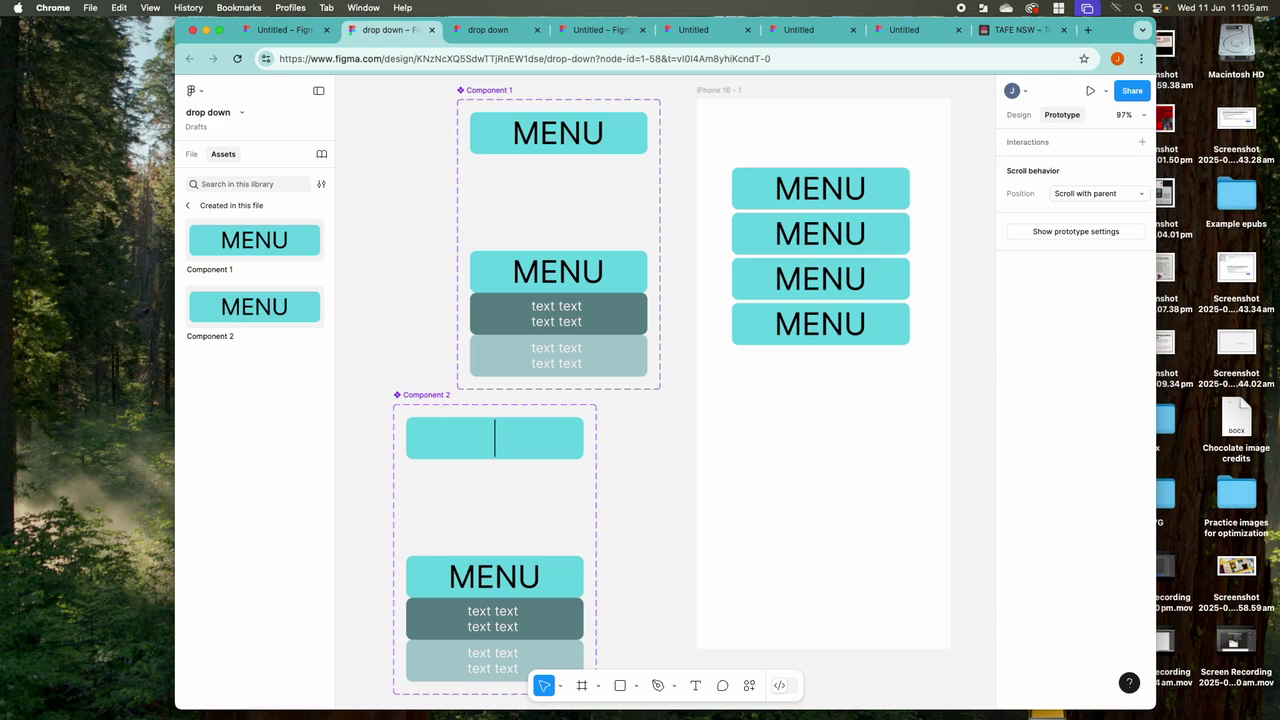
pyautogui.write('HAMB')
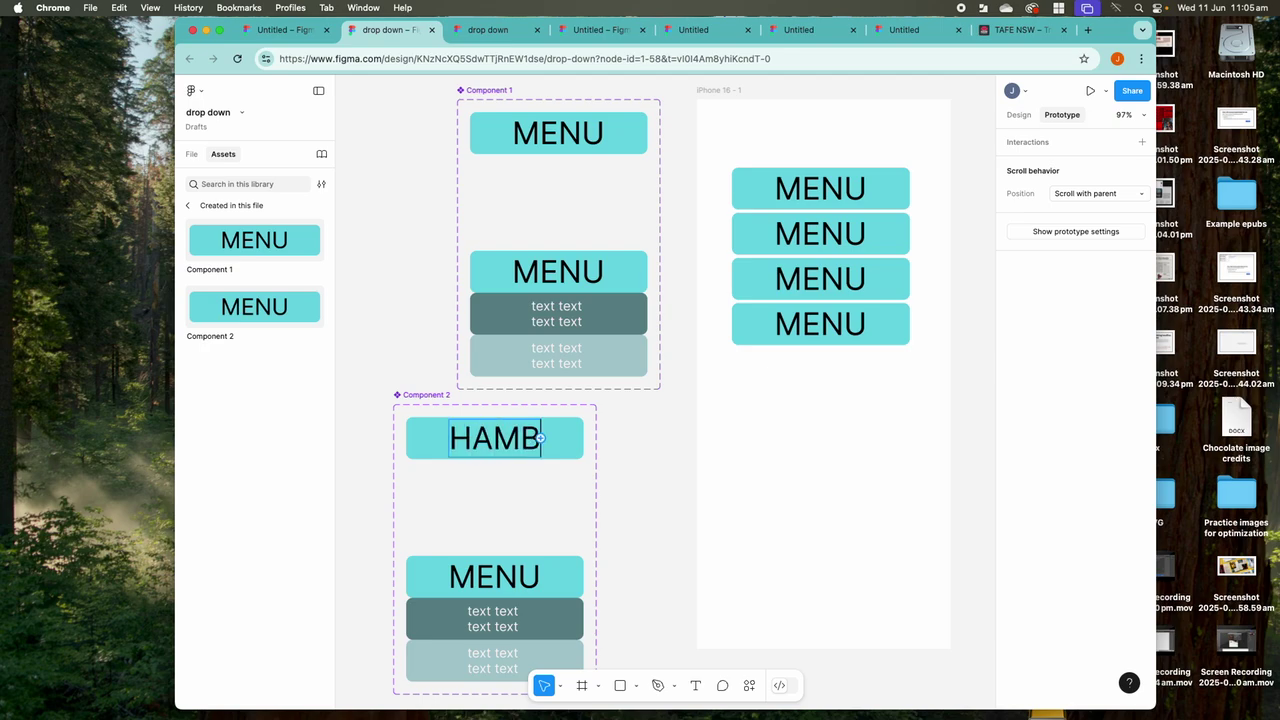
pyautogui.write('URGER')
pyautogui.press('Escape')
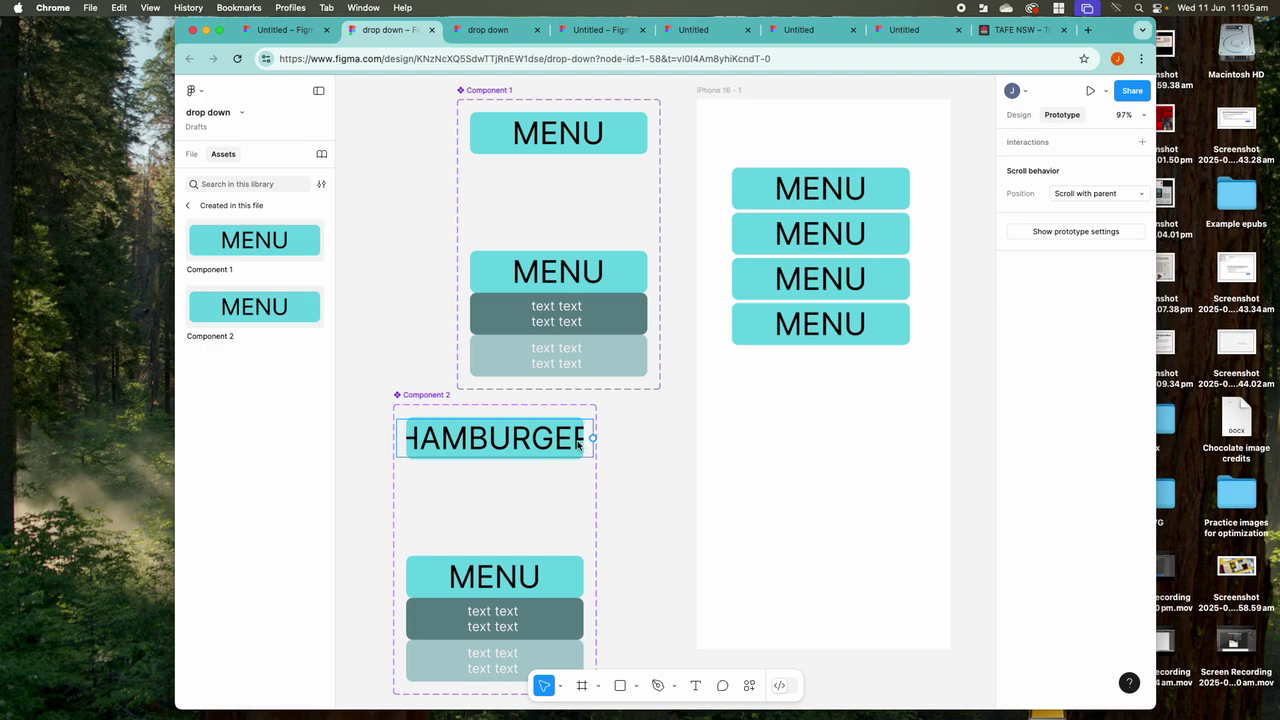
# Replace the HAMBURGER label in Component 2's collapsed variant with BREAD
pyautogui.moveTo(585, 443); pyautogui.dragTo(393, 431)
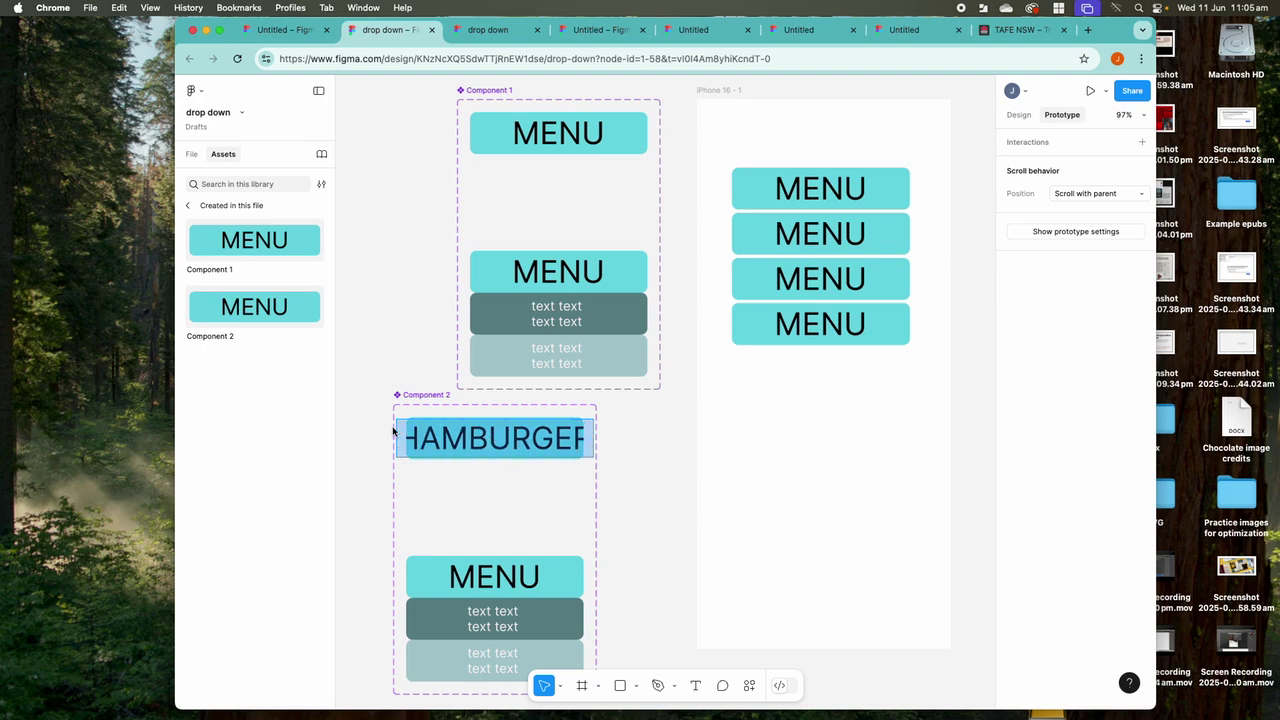
pyautogui.press('BackSpace')
pyautogui.write('BREAD')
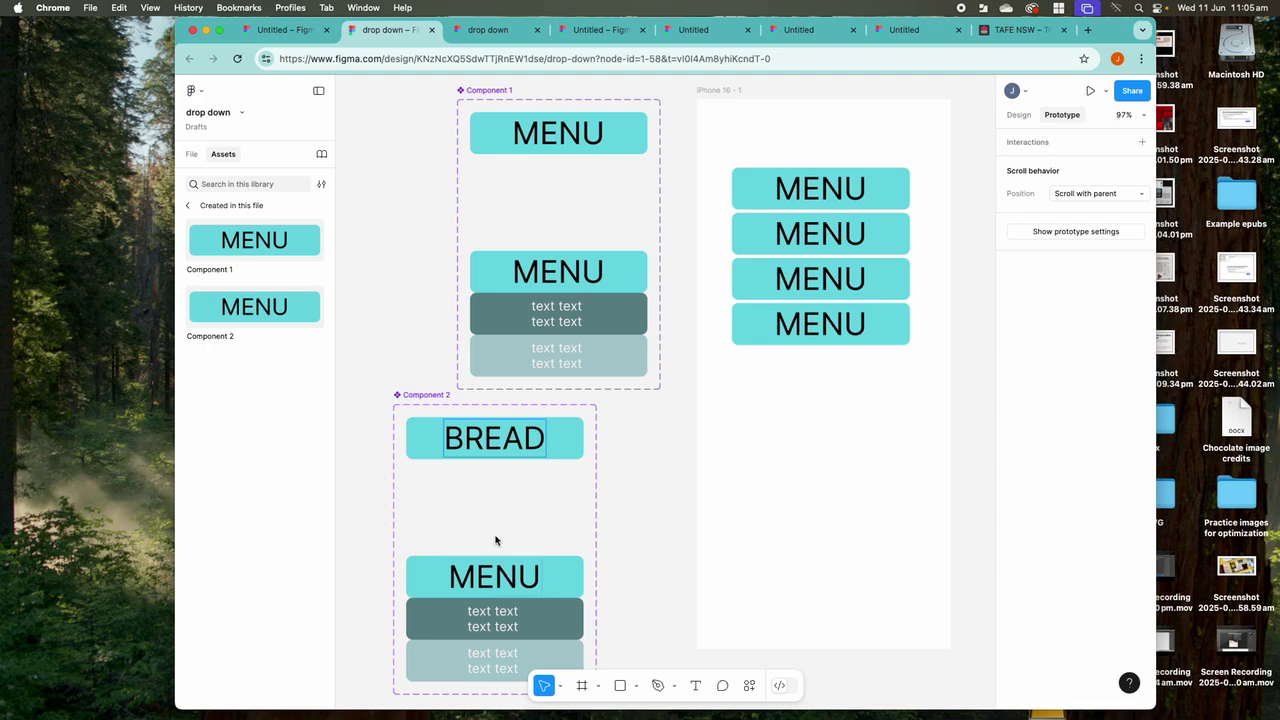
# Change the fill of the collapsed BREAD header in Component 2 to purple 946FE4
pyautogui.scroll(-2, 497, 543)
pyautogui.click(563, 400)
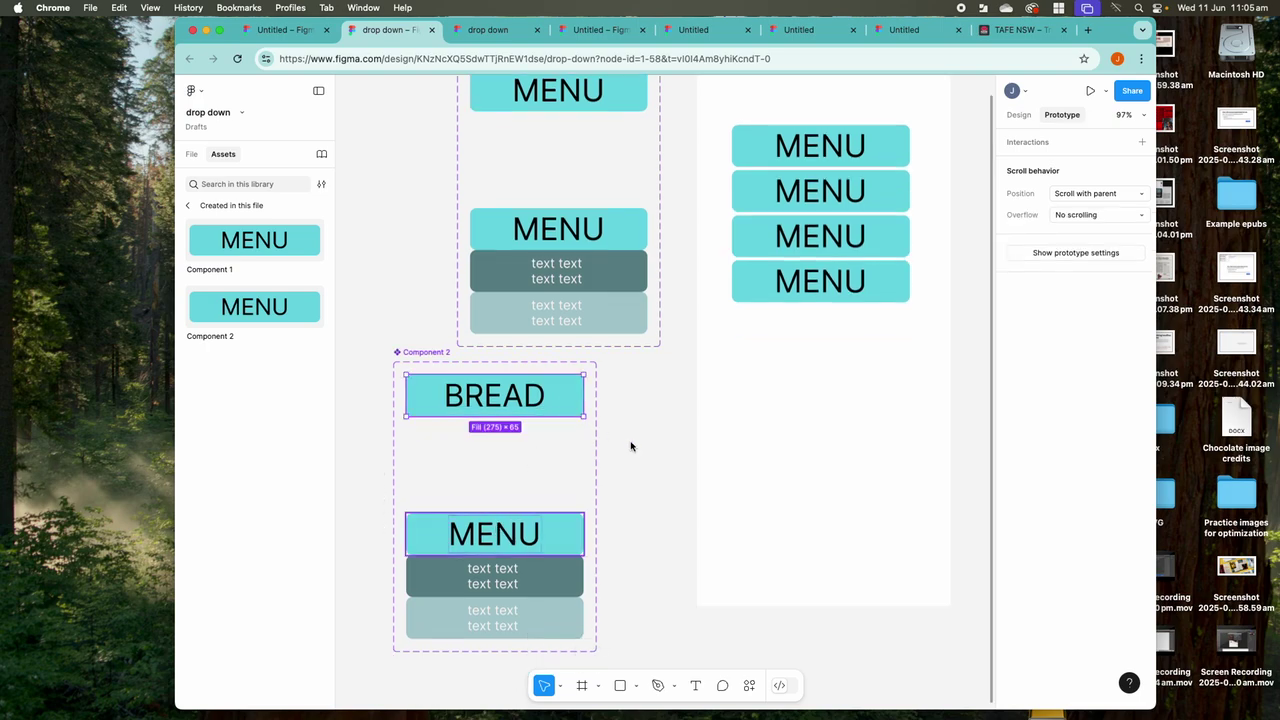
pyautogui.click(1019, 114)
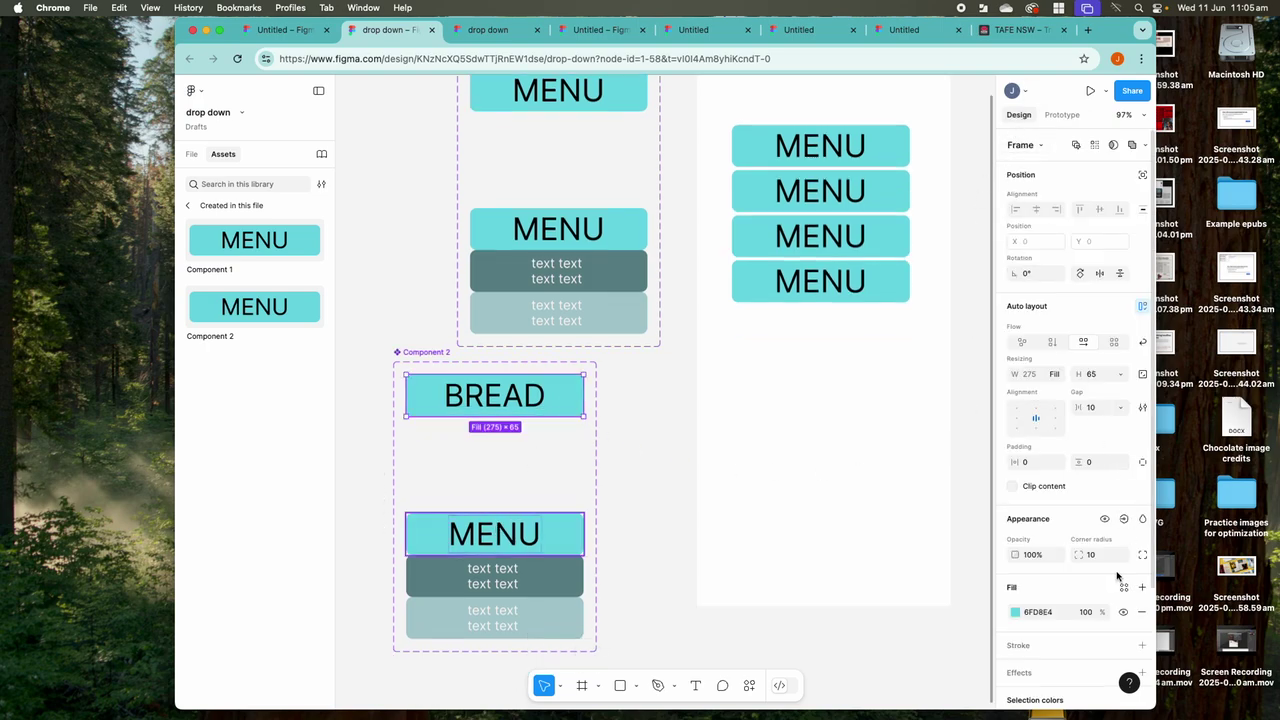
pyautogui.click(1015, 612)
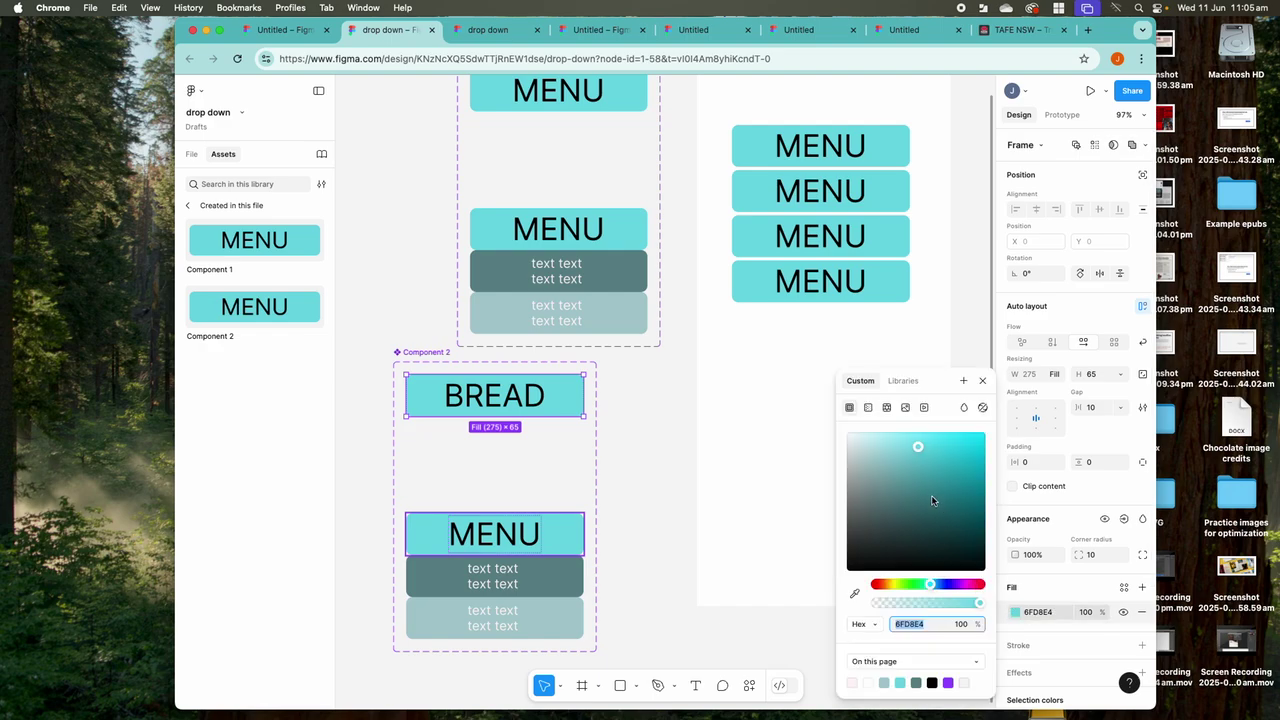
pyautogui.click(951, 588)
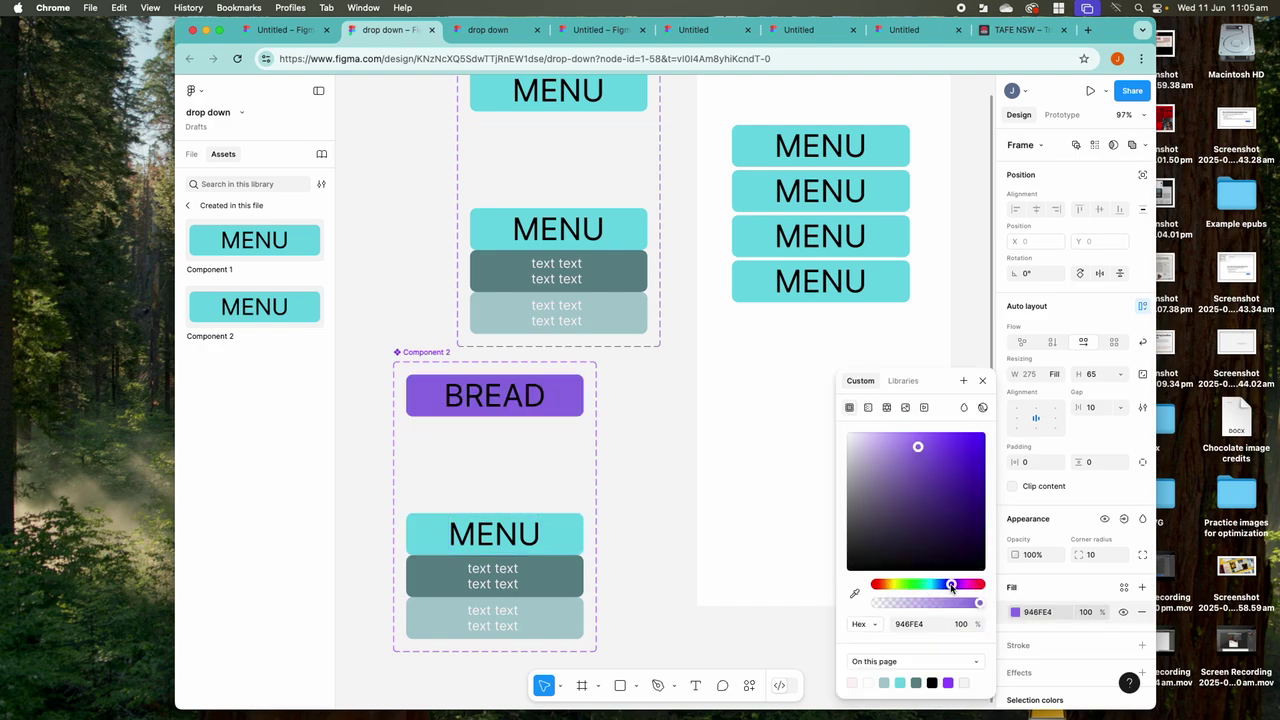
pyautogui.click(555, 540)
pyautogui.click(555, 540)
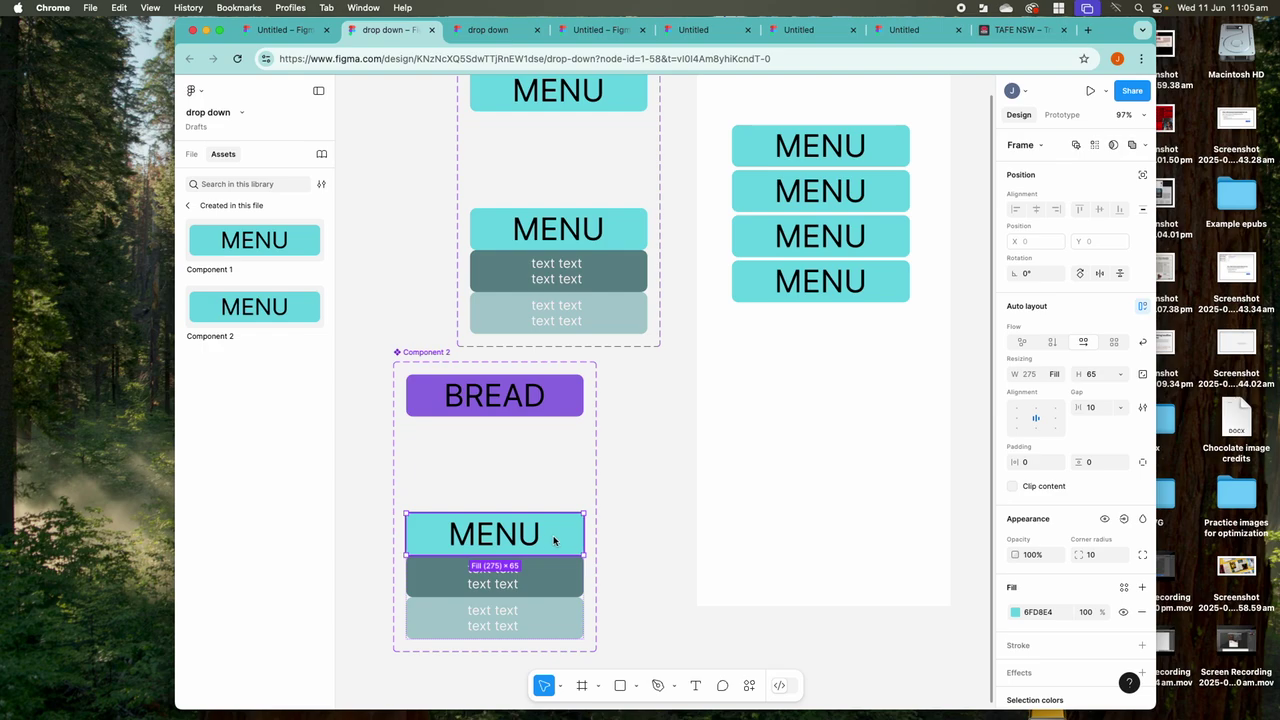
pyautogui.click(535, 540)
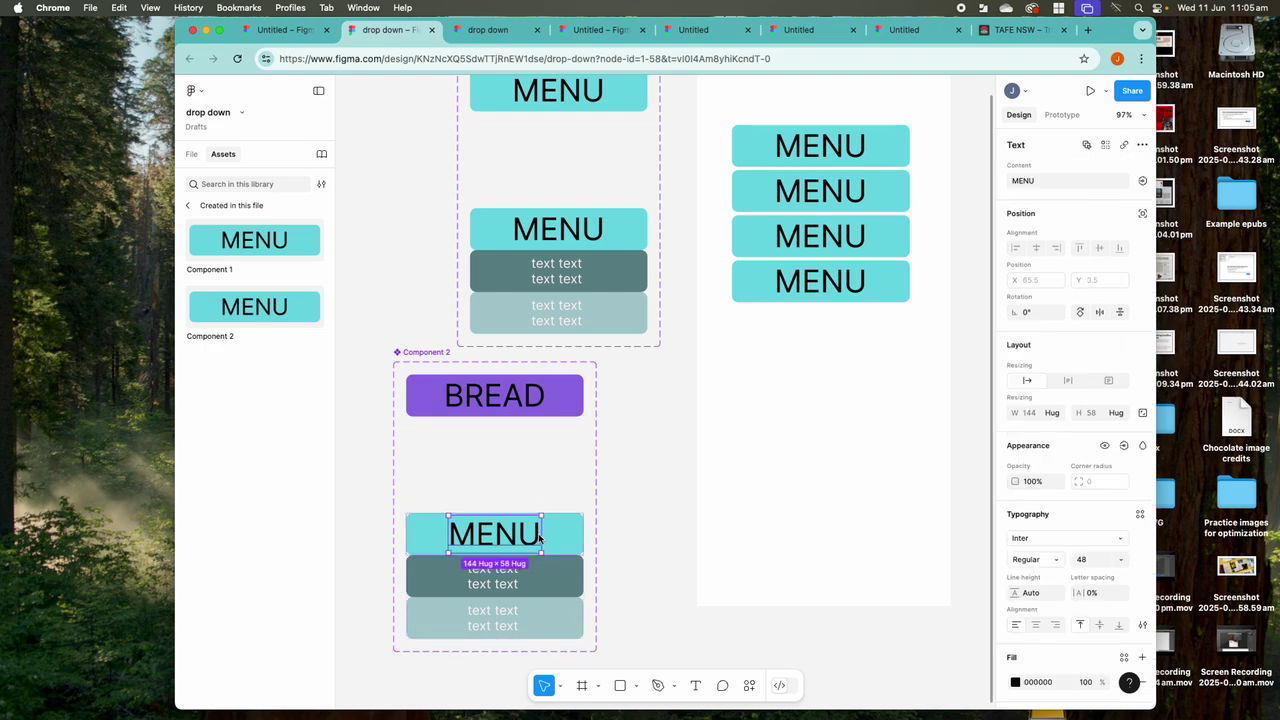
pyautogui.click(495, 392)
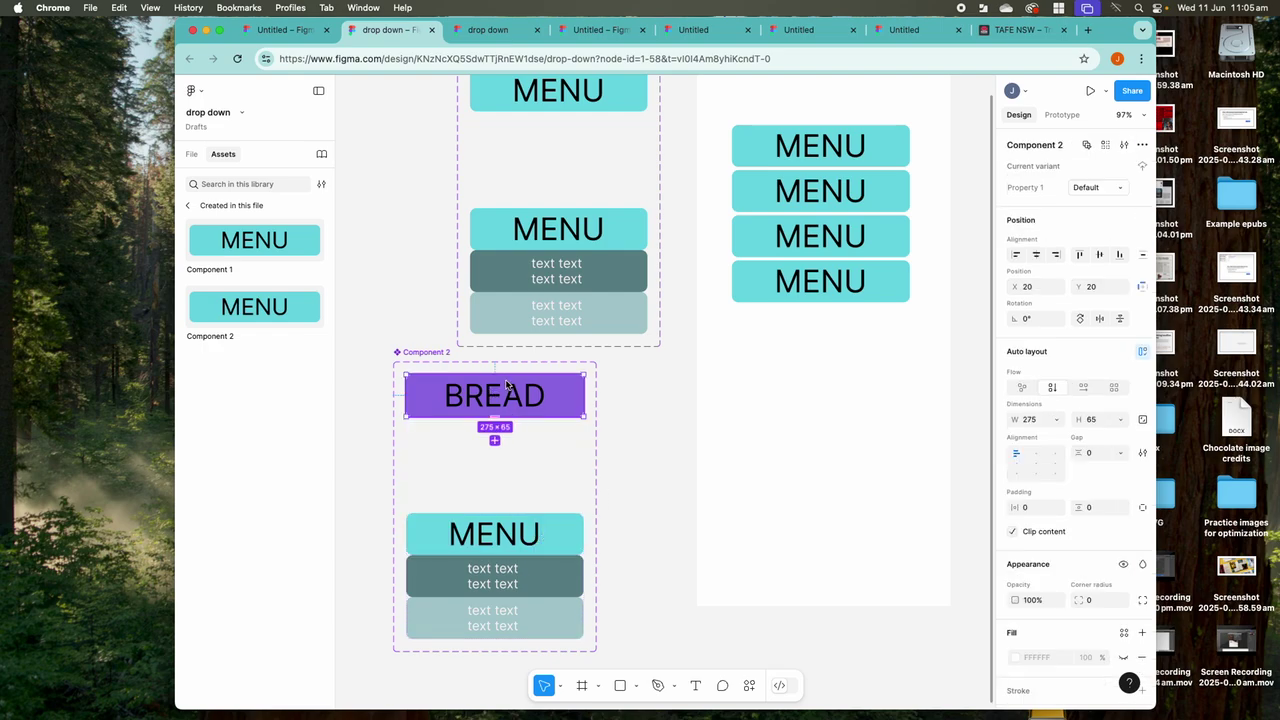
pyautogui.click(432, 354)
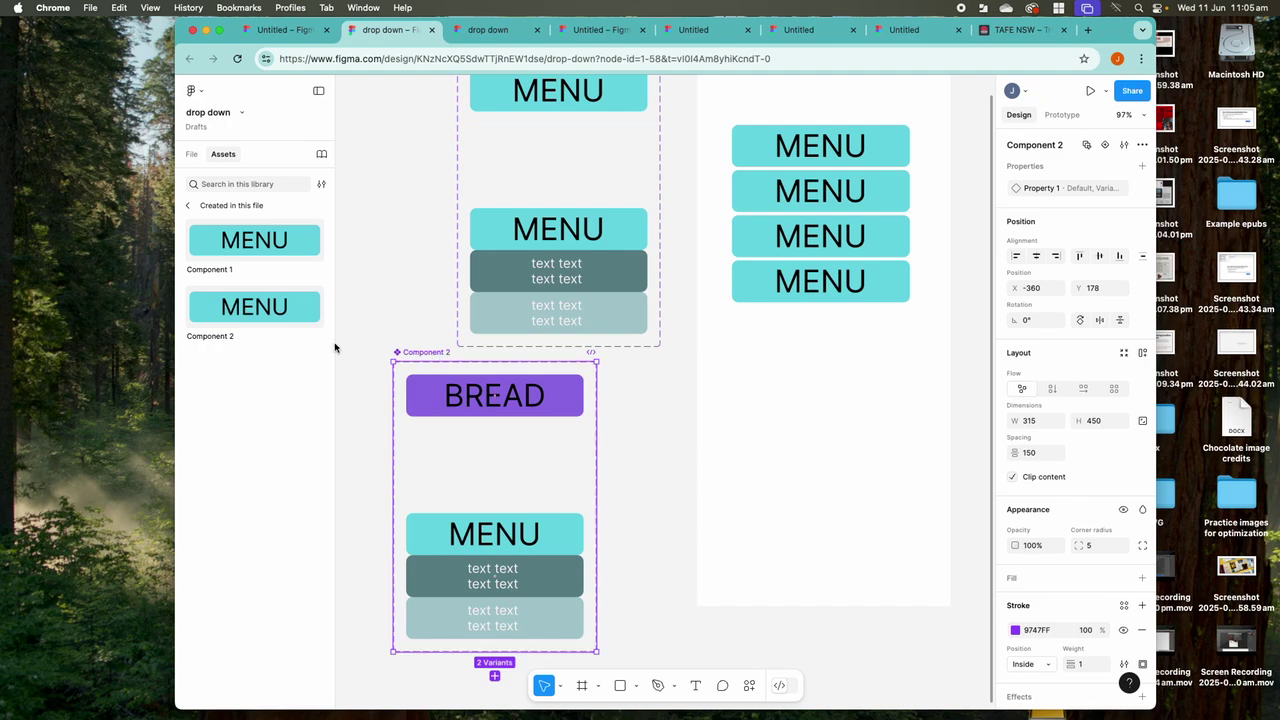
# Place a BREAD instance of Component 2 below the four menus in the iPhone 16 frame, with a Component 1 MENU instance directly beneath it
pyautogui.click(254, 307)
pyautogui.click(274, 404)
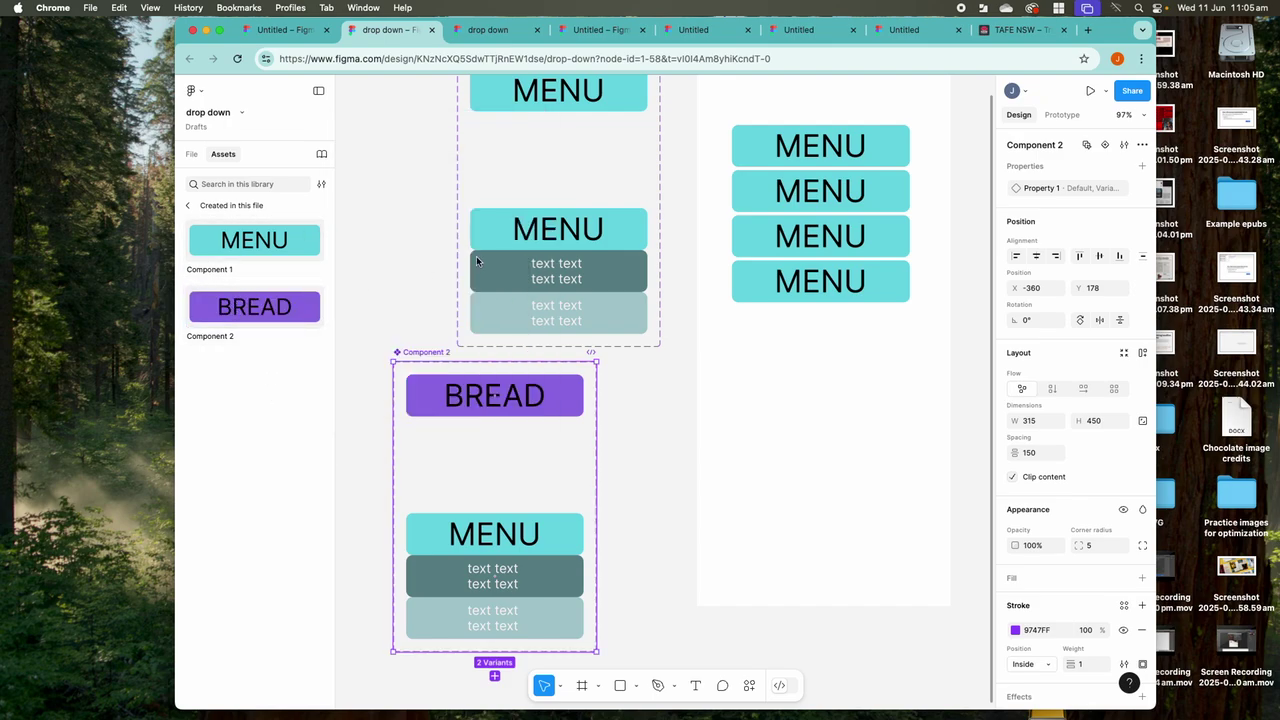
pyautogui.click(830, 240)
pyautogui.moveTo(254, 307); pyautogui.dragTo(862, 360)
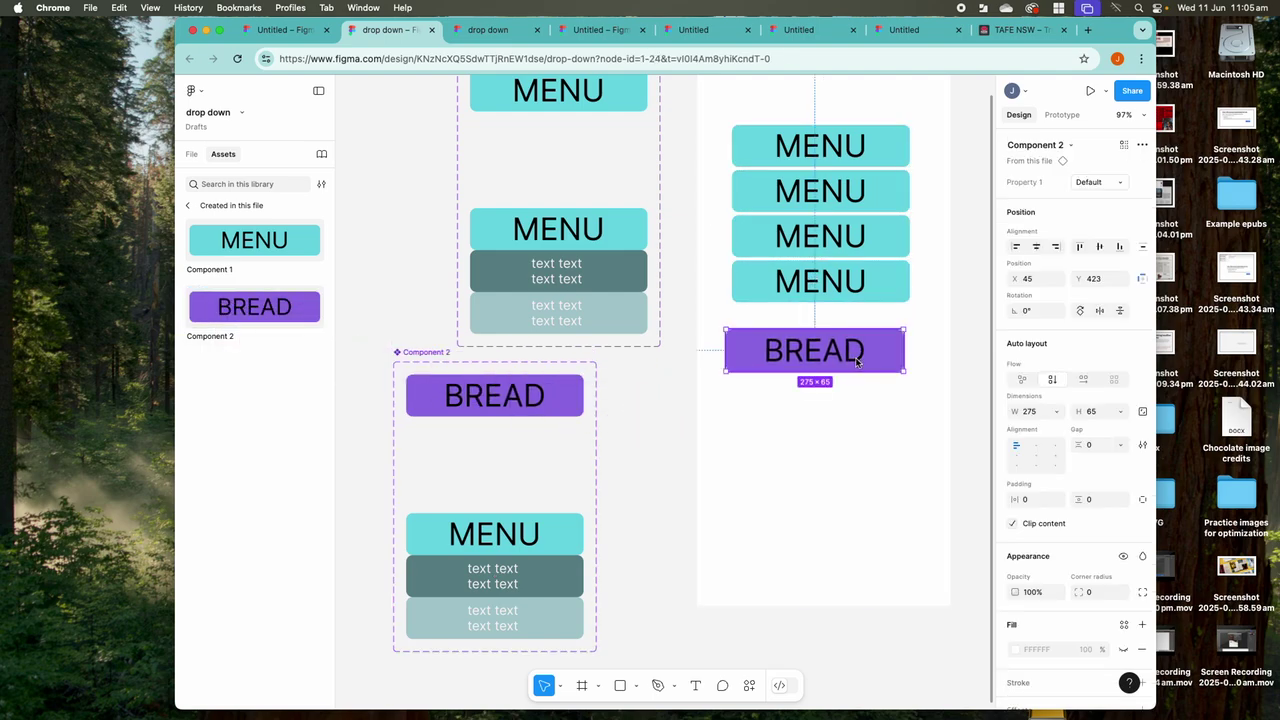
pyautogui.moveTo(254, 240); pyautogui.dragTo(773, 392)
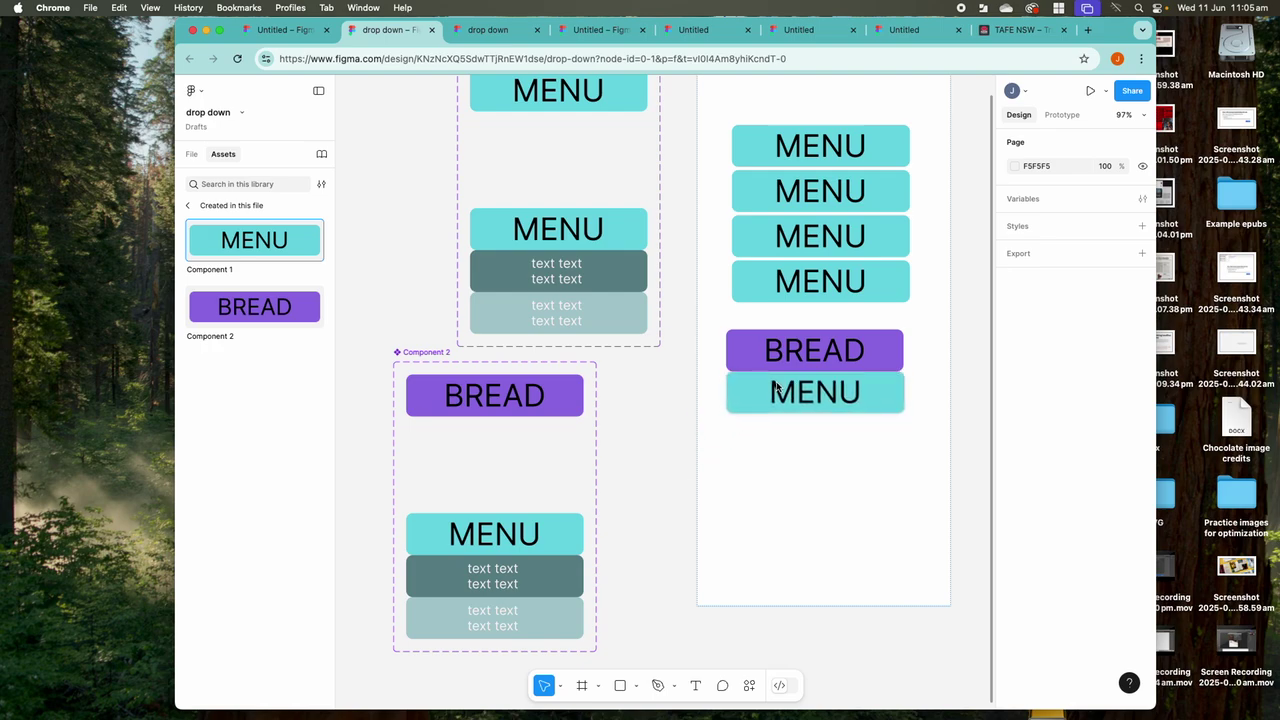
# Select the new BREAD and MENU instances in the iPhone 16 frame and add auto layout to them
pyautogui.moveTo(720, 322); pyautogui.dragTo(916, 440)
pyautogui.rightClick(855, 397)
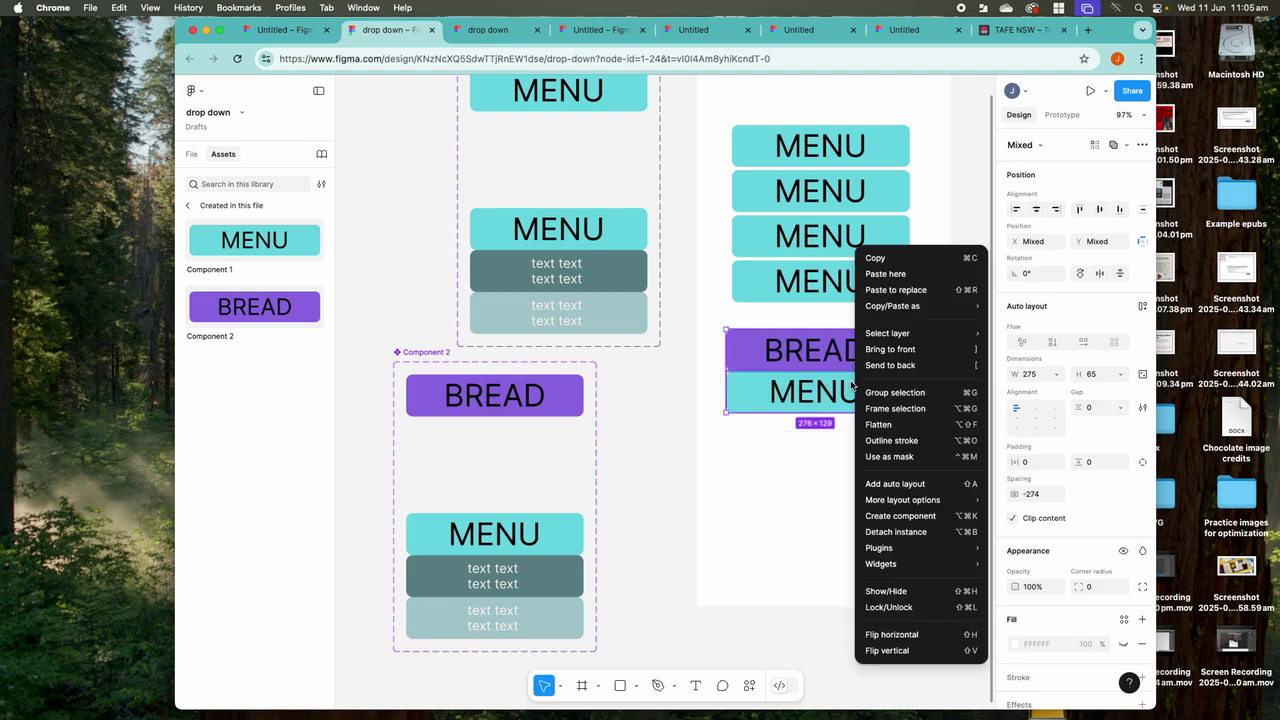
pyautogui.click(888, 487)
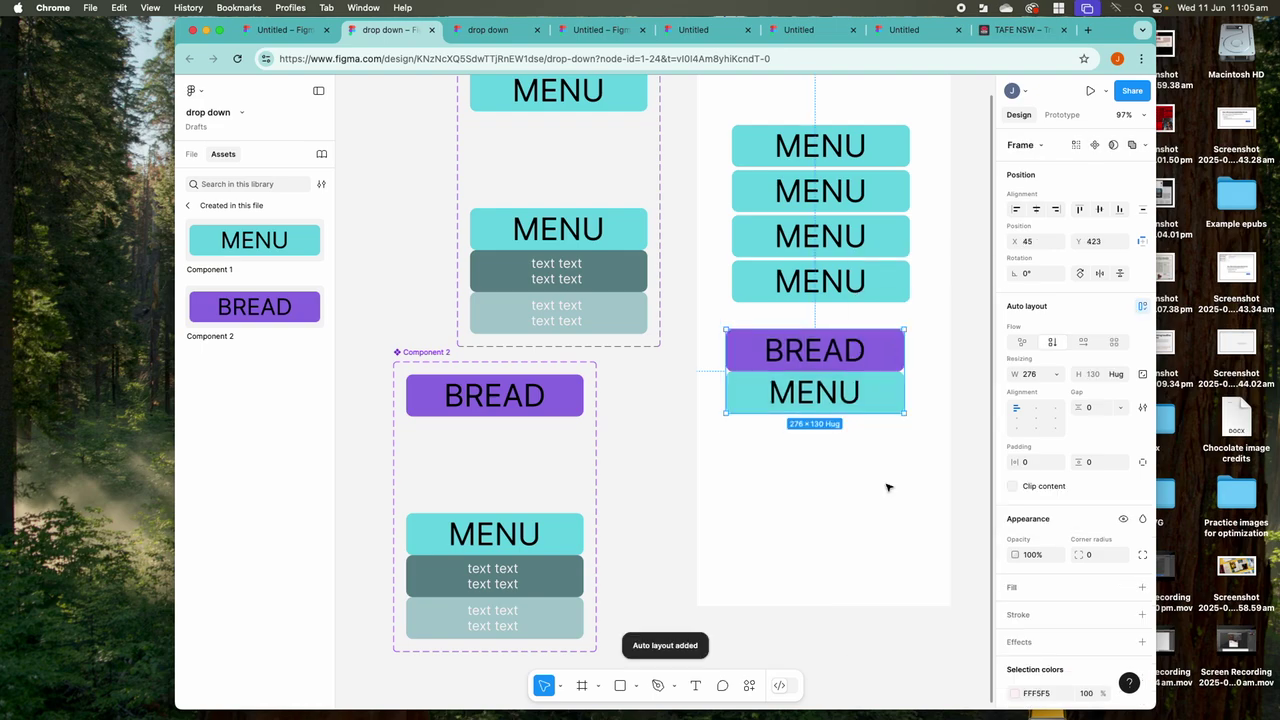
# Present the iPhone 16 frame as a prototype and test opening and closing the BREAD drop-down
pyautogui.scroll(5, 778, 138)
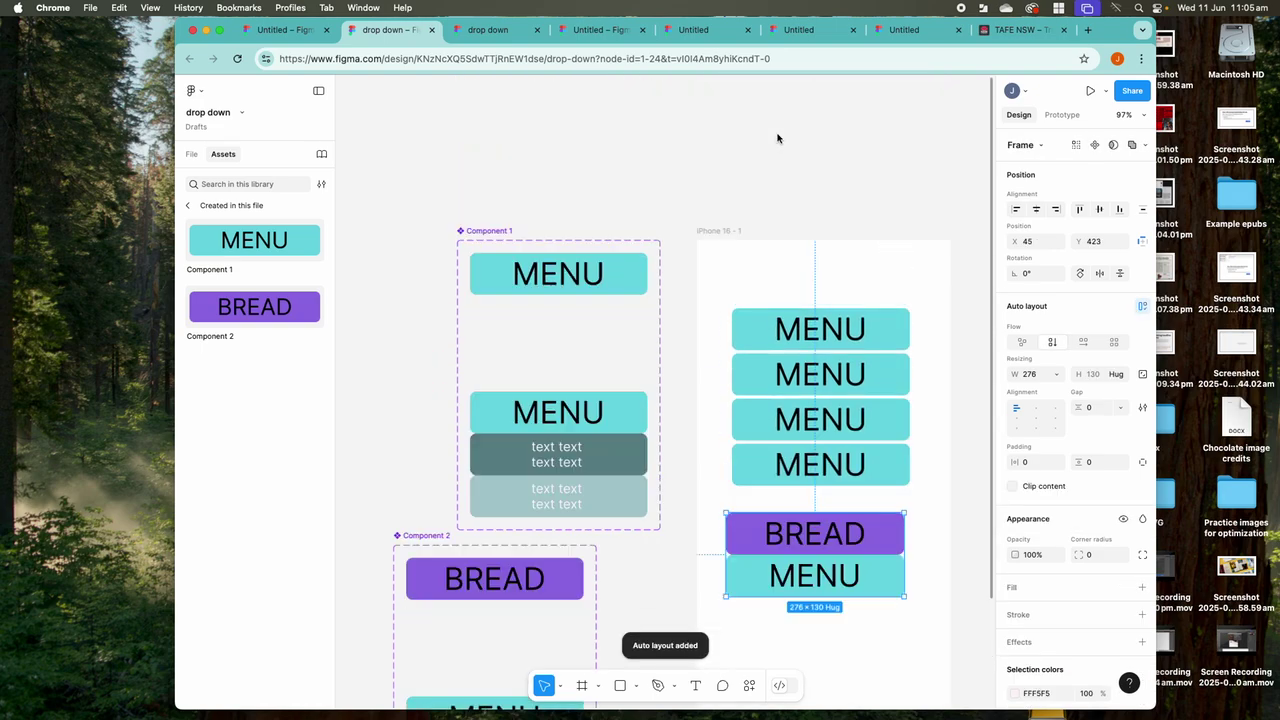
pyautogui.click(709, 250)
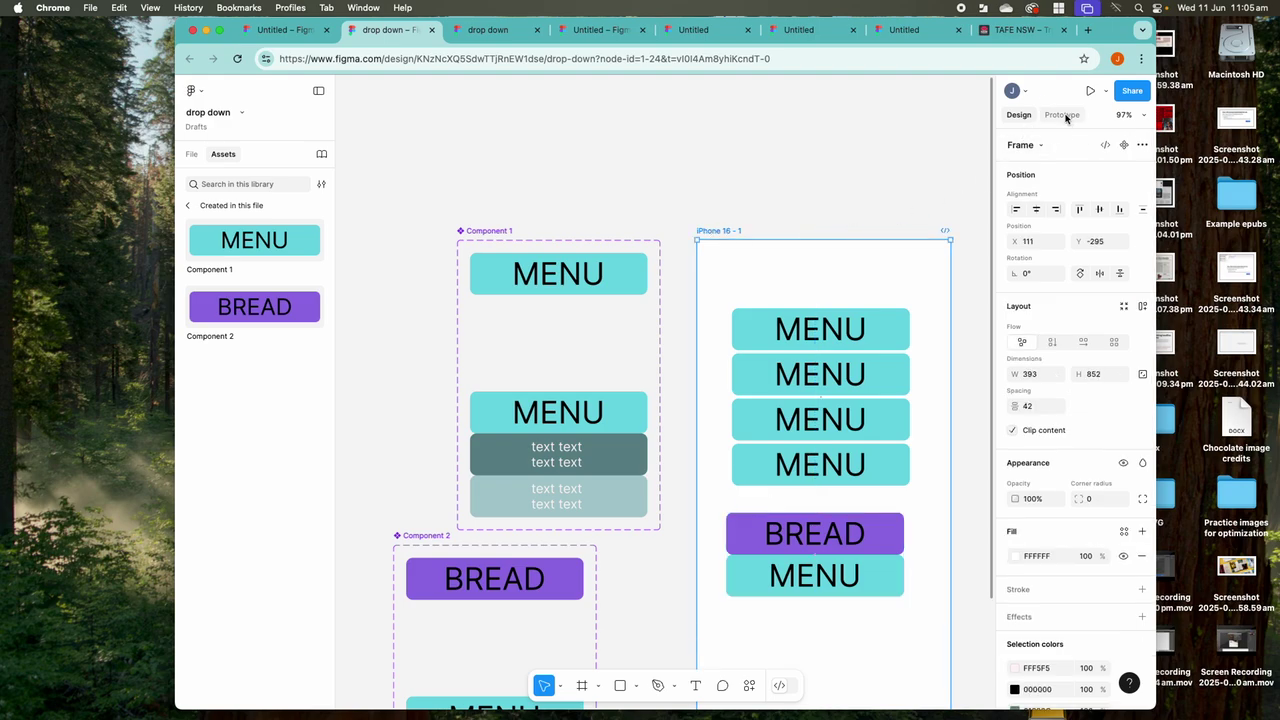
pyautogui.click(1064, 115)
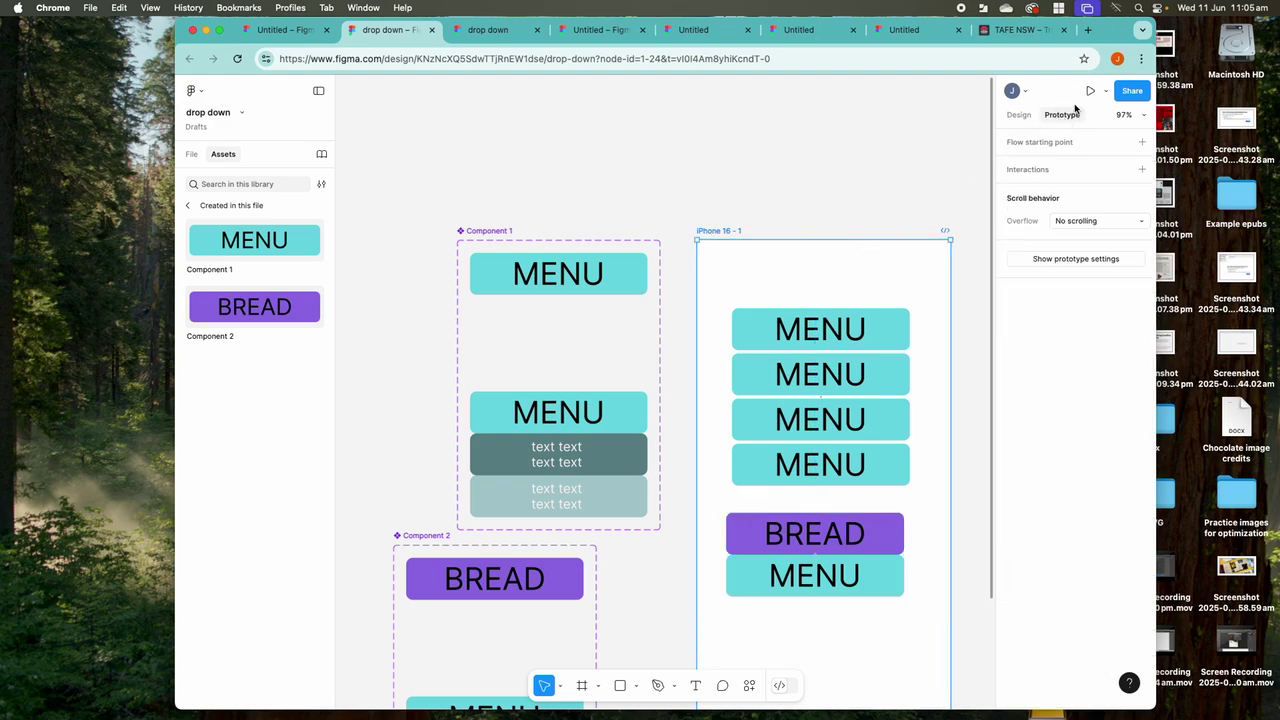
pyautogui.click(1090, 91)
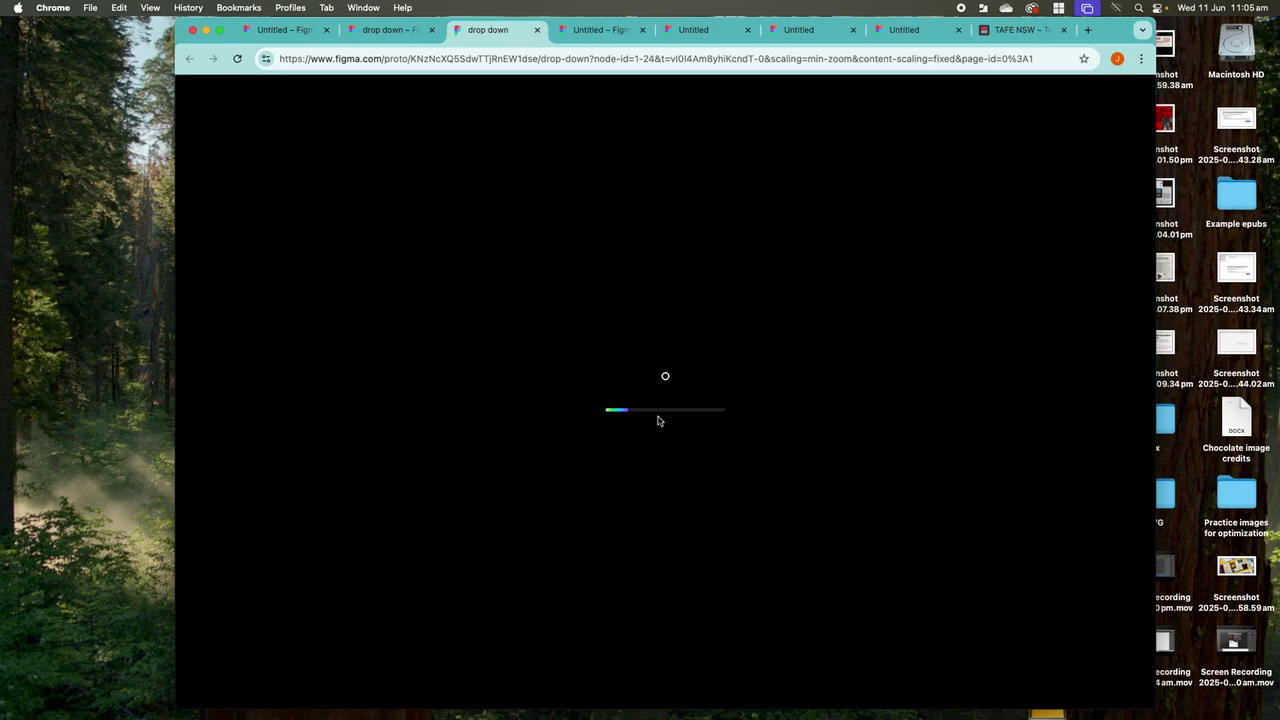
pyautogui.click(658, 421)
pyautogui.click(658, 421)
pyautogui.click(658, 421)
pyautogui.click(658, 421)
pyautogui.click(658, 421)
pyautogui.click(658, 421)
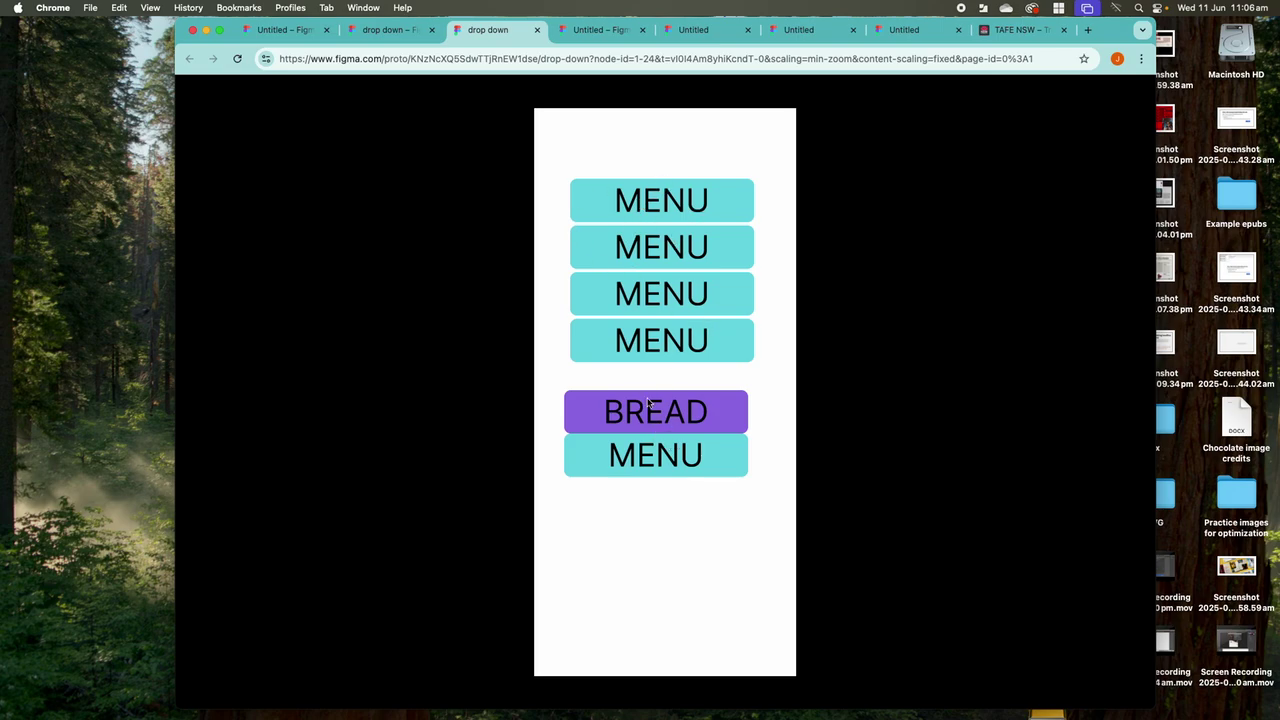
# Return to the design file and replace the MENU label in Component 2's expanded variant with BREAD
pyautogui.click(375, 30)
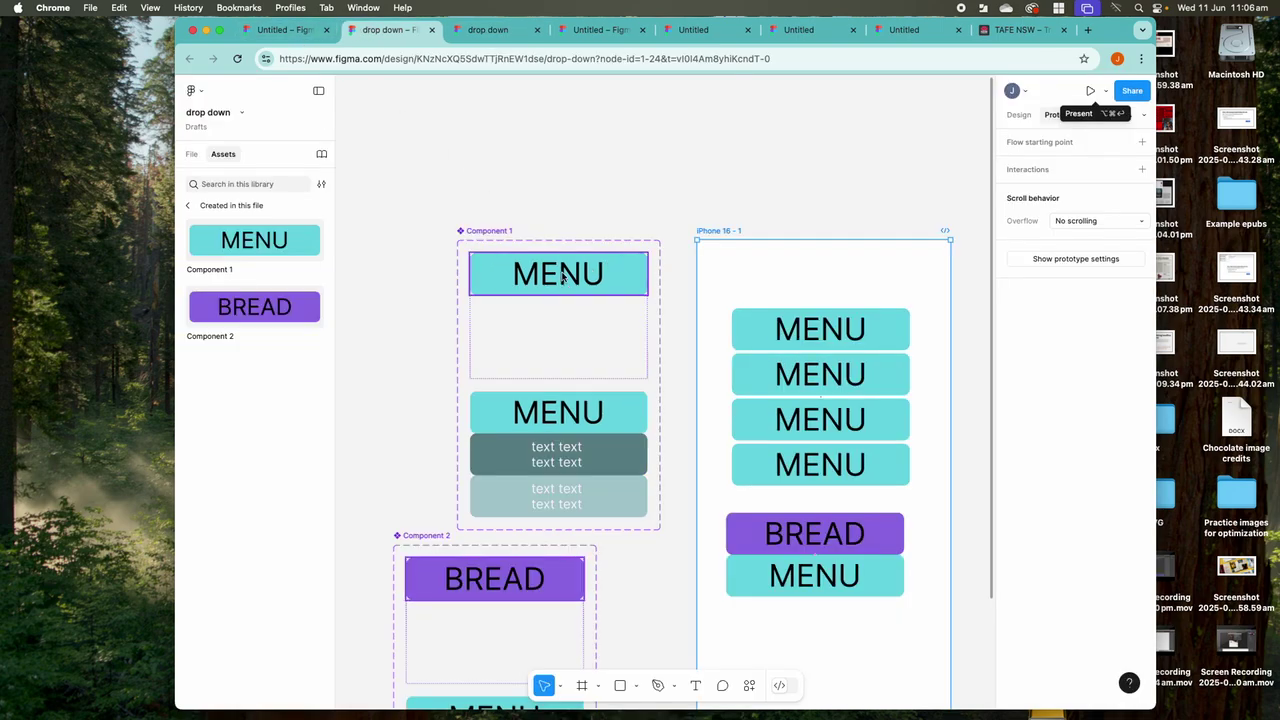
pyautogui.scroll(-5, 448, 484)
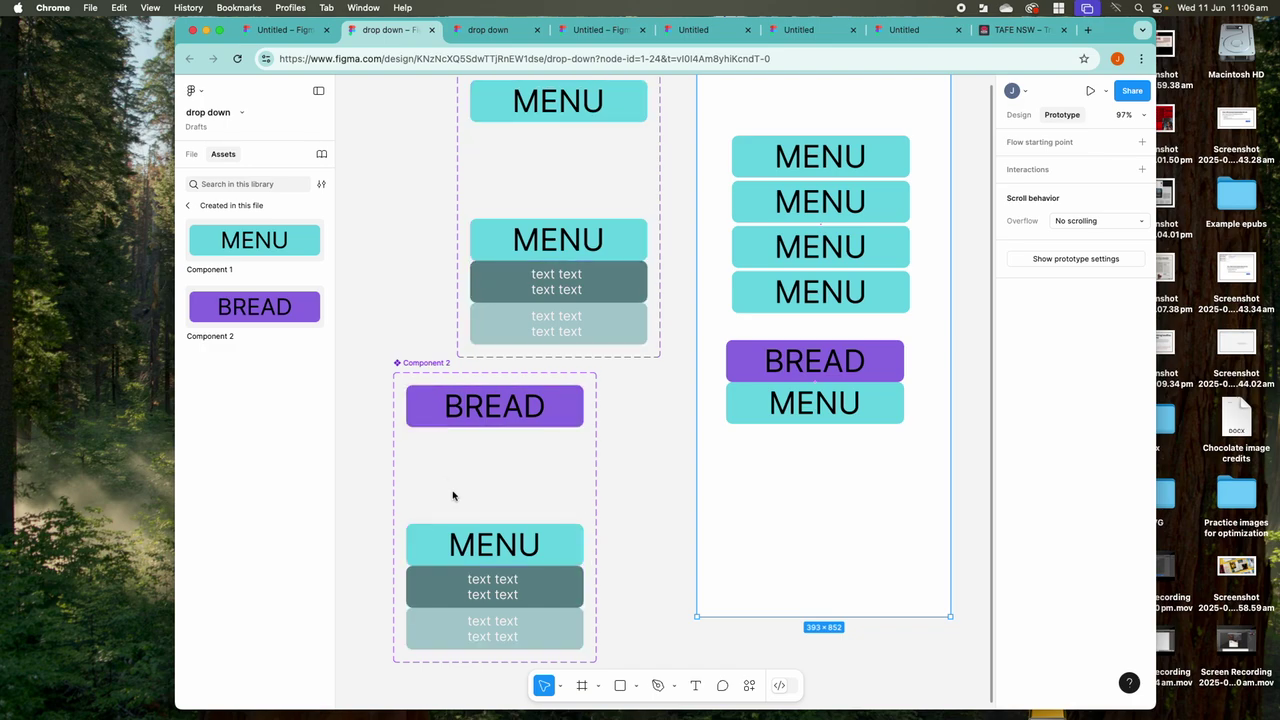
pyautogui.click(480, 544)
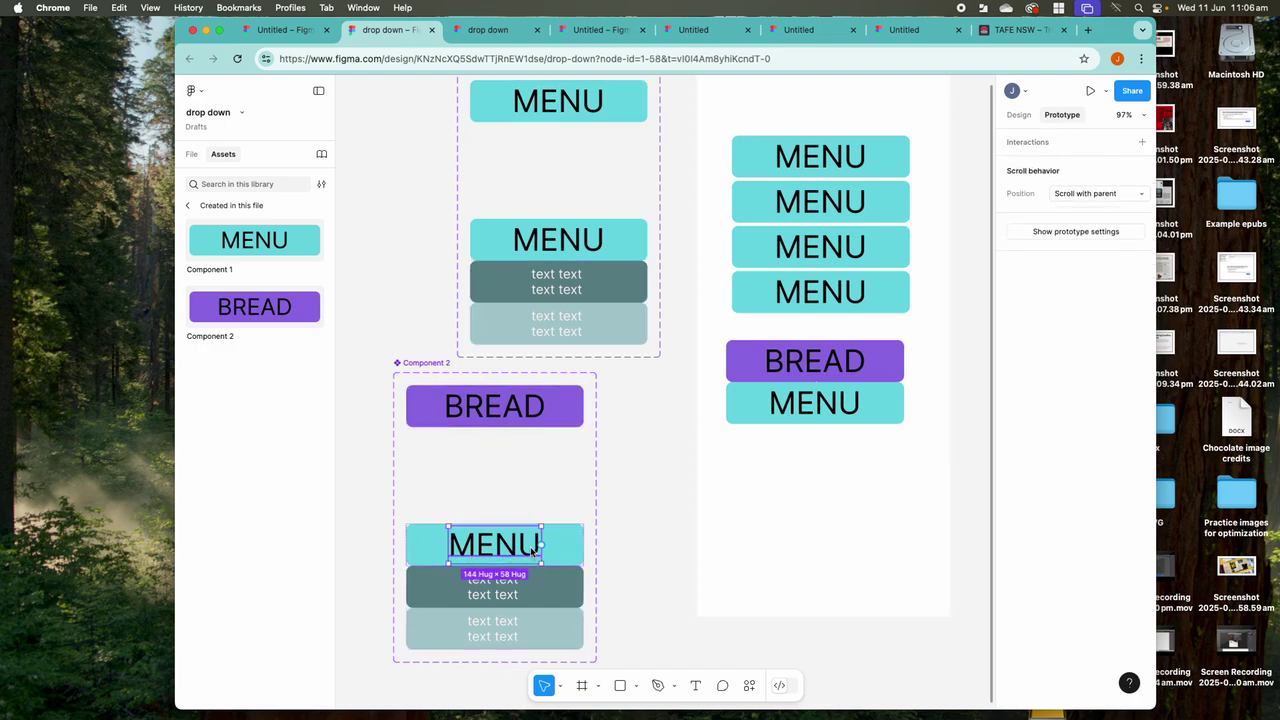
pyautogui.doubleClick(537, 546)
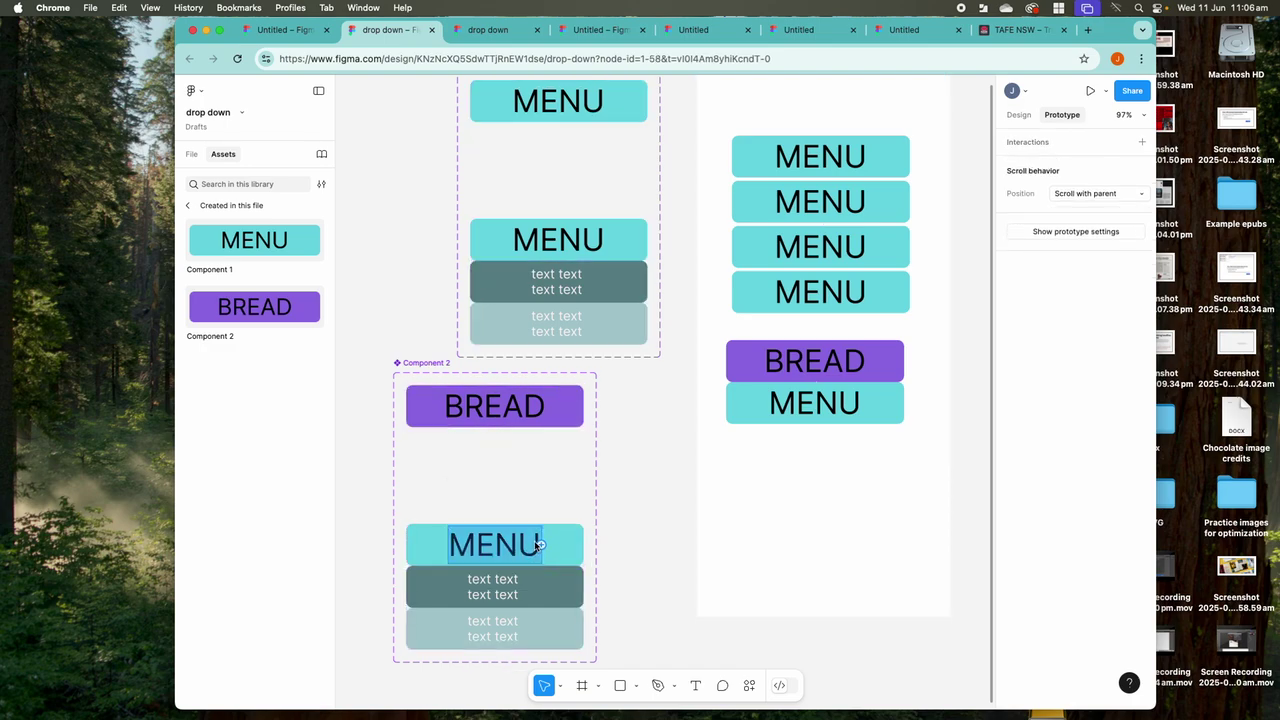
pyautogui.press('BackSpace')
pyautogui.write('BR')
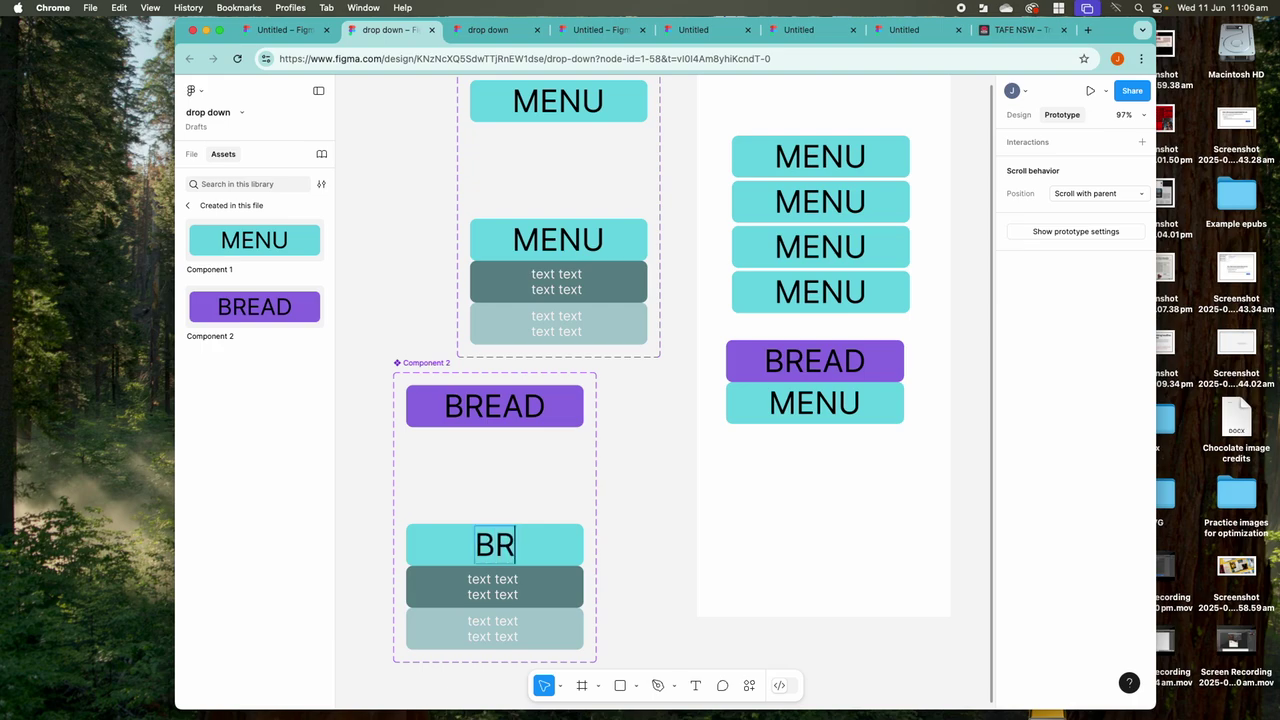
pyautogui.write('EAD')
pyautogui.press('Escape')
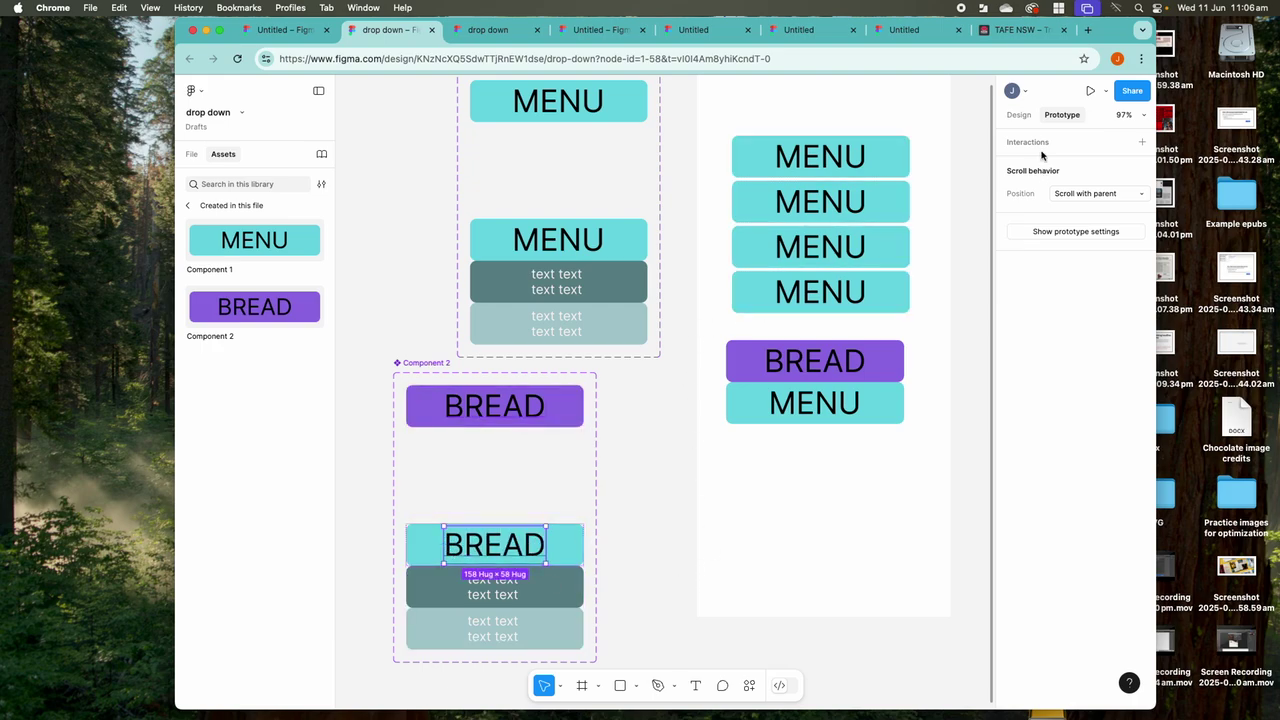
# Set the fill of the BREAD header bar in Component 2's expanded variant to purple 9747FF
pyautogui.click(1019, 116)
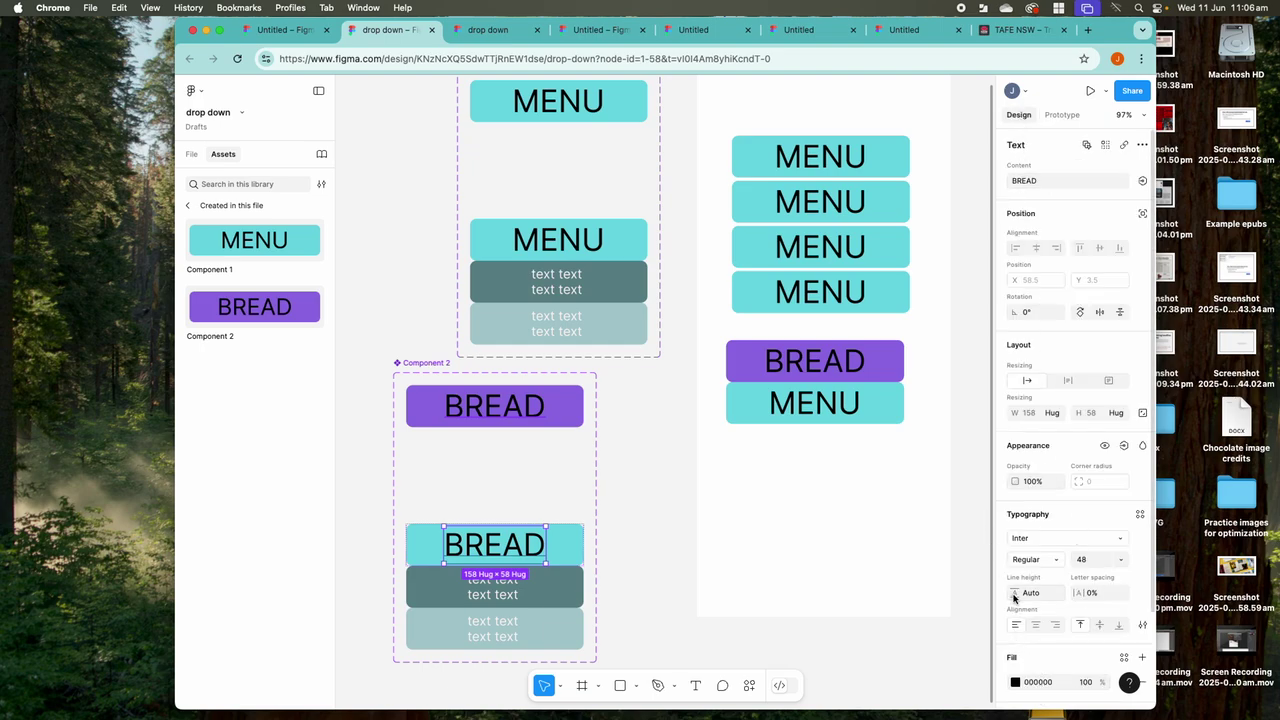
pyautogui.scroll(-3, 1012, 458)
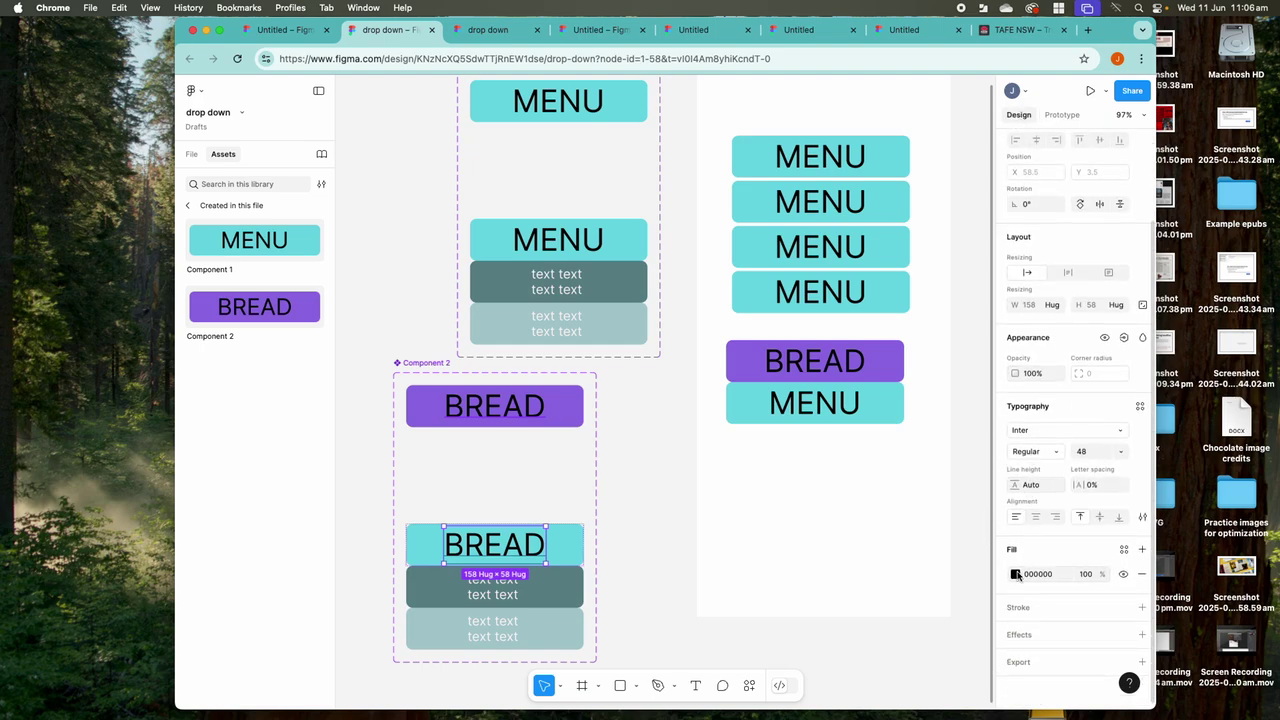
pyautogui.press('Escape')
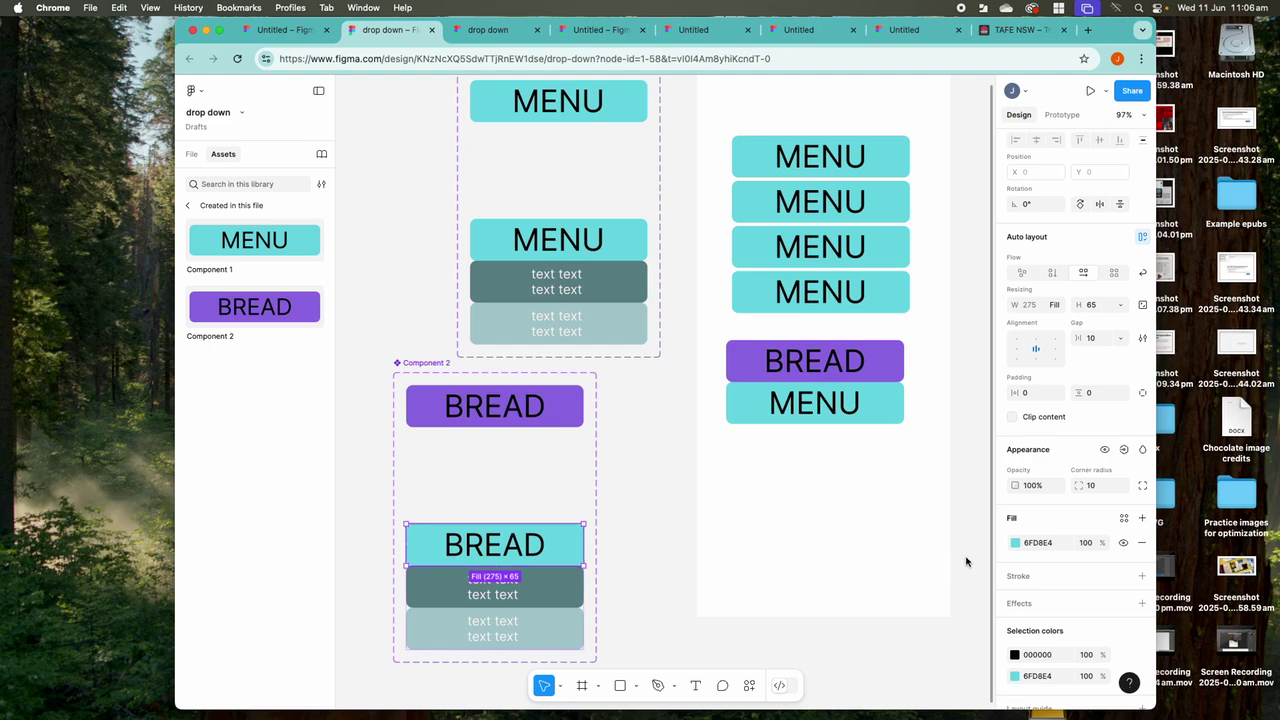
pyautogui.click(1015, 676)
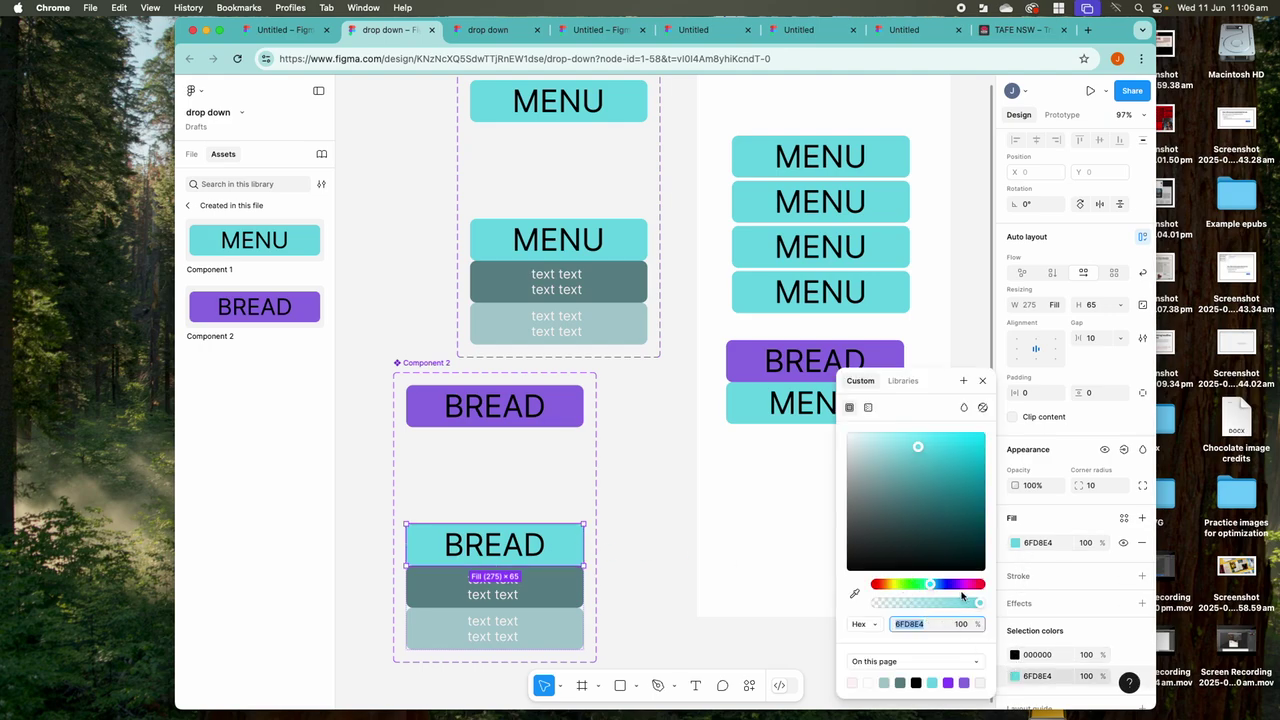
pyautogui.click(948, 683)
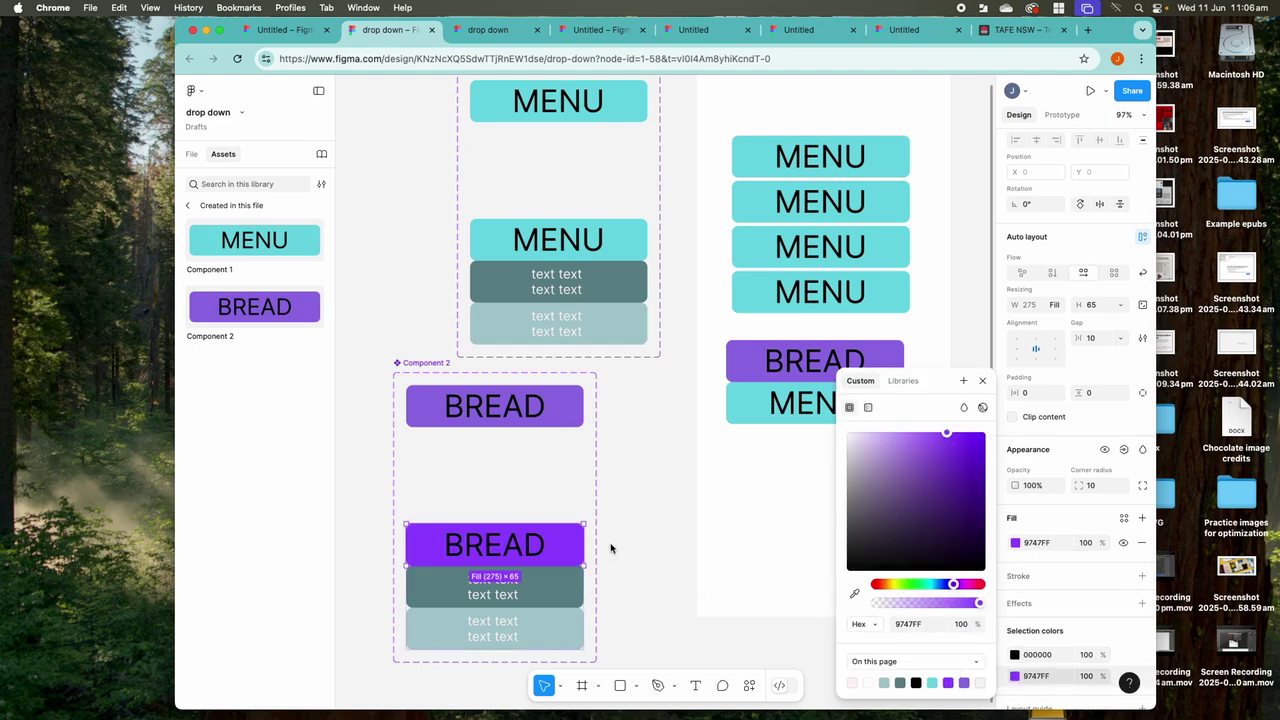
pyautogui.click(620, 471)
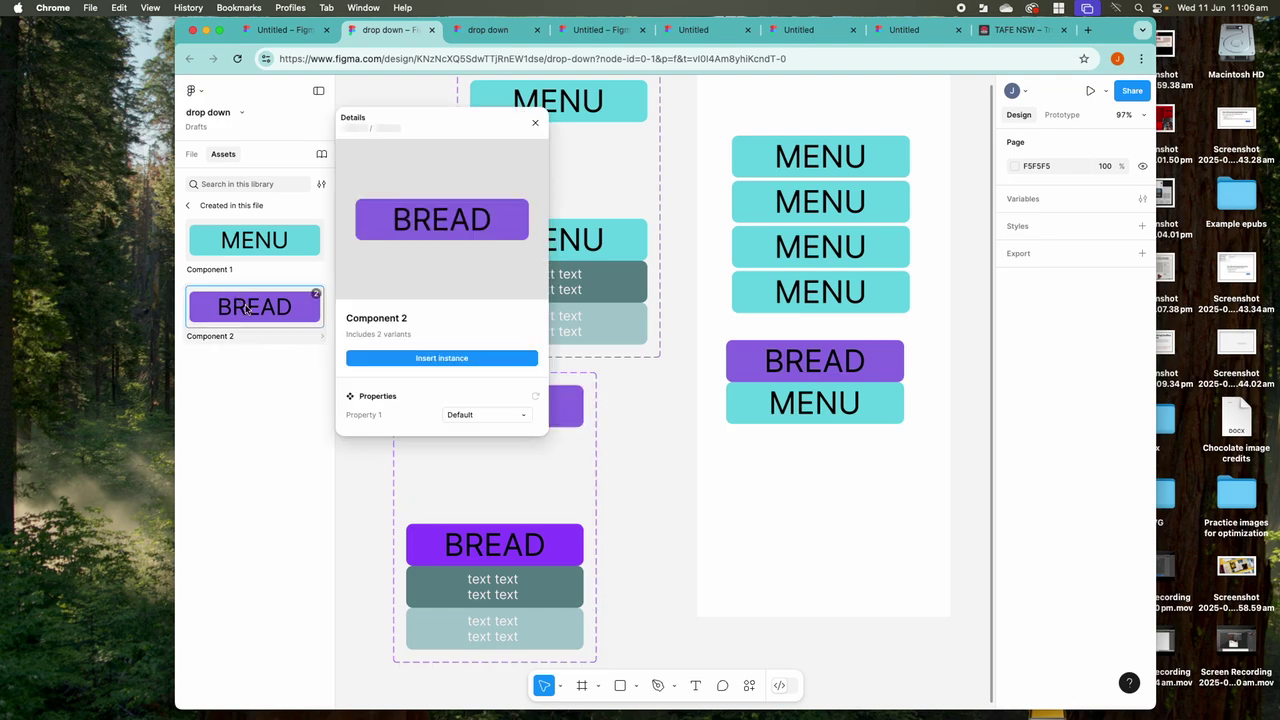
# Select the iPhone 16 frame and present it as a prototype
pyautogui.scroll(3, 741, 114)
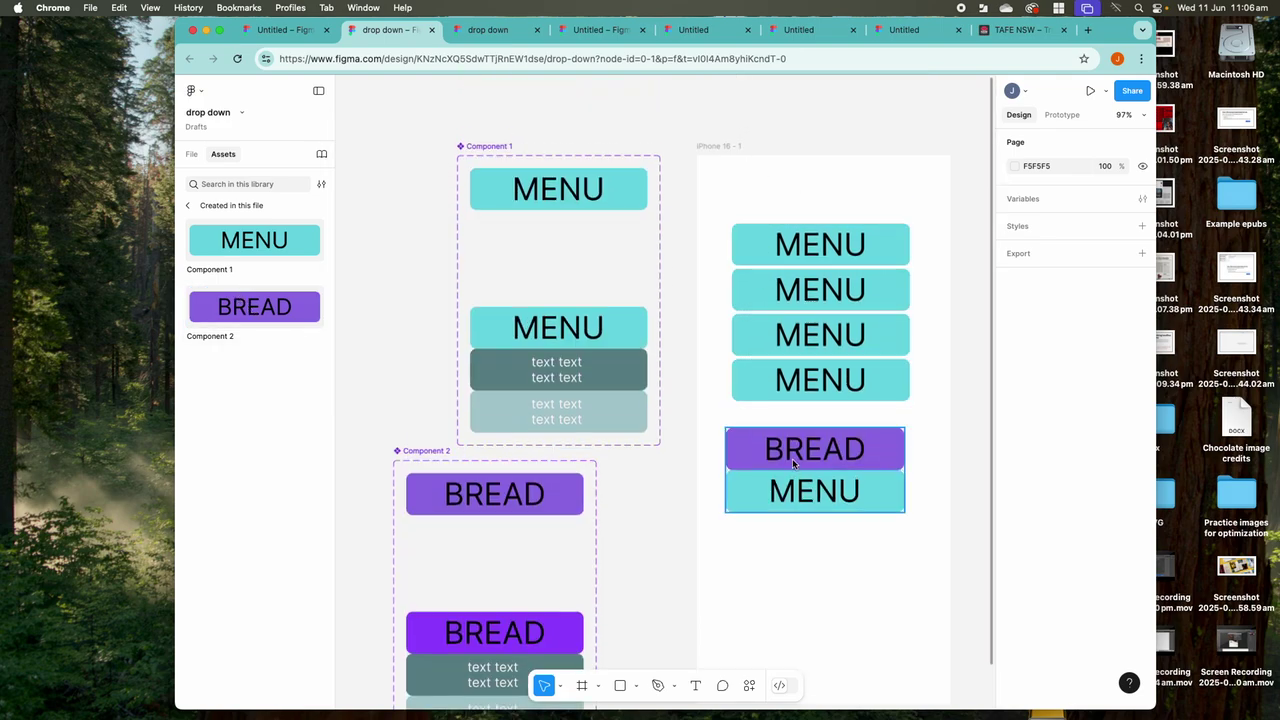
pyautogui.click(806, 500)
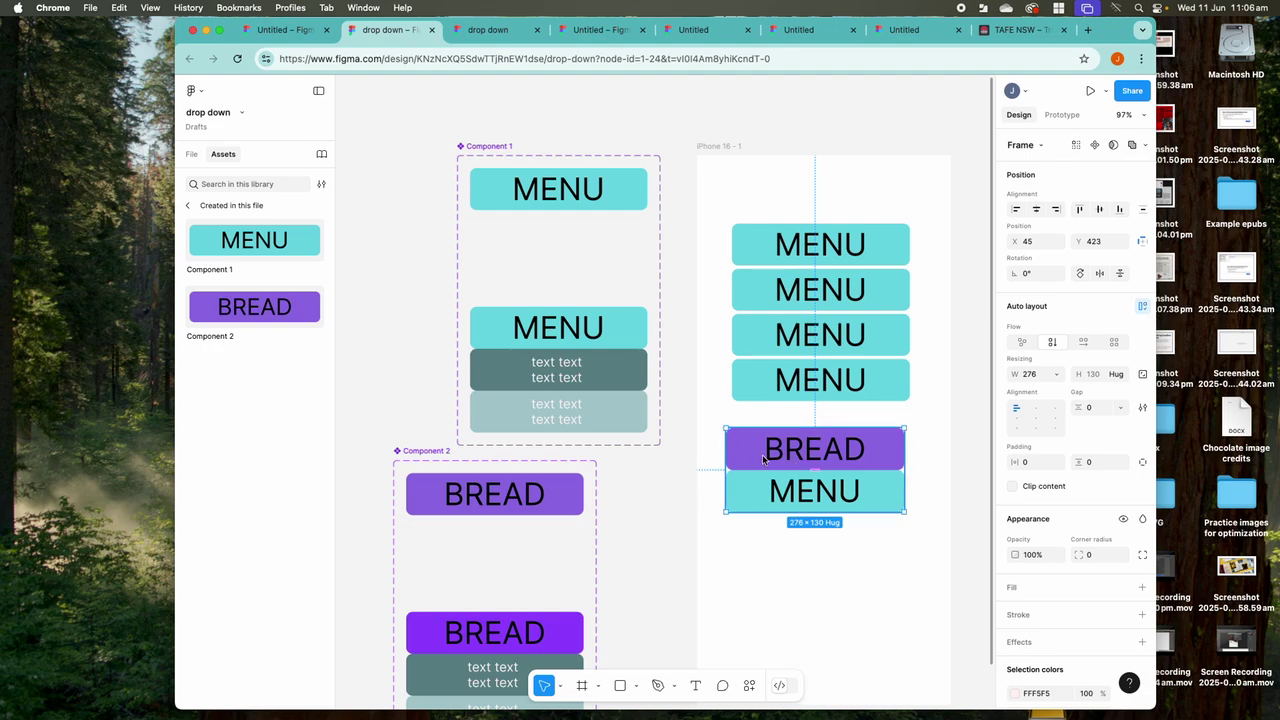
pyautogui.click(716, 147)
pyautogui.click(1089, 91)
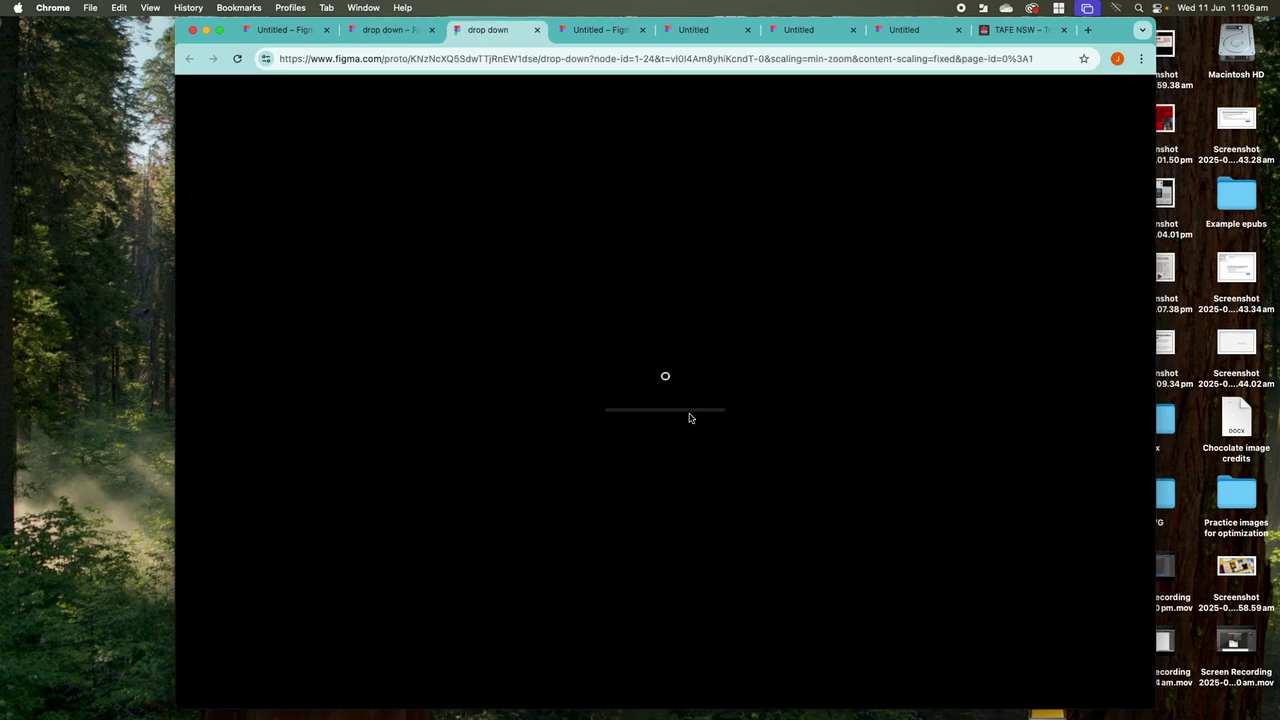
# Test opening and closing the BREAD drop-down and the MENU drop-down beneath it in the prototype, and return to the design file
pyautogui.click(688, 417)
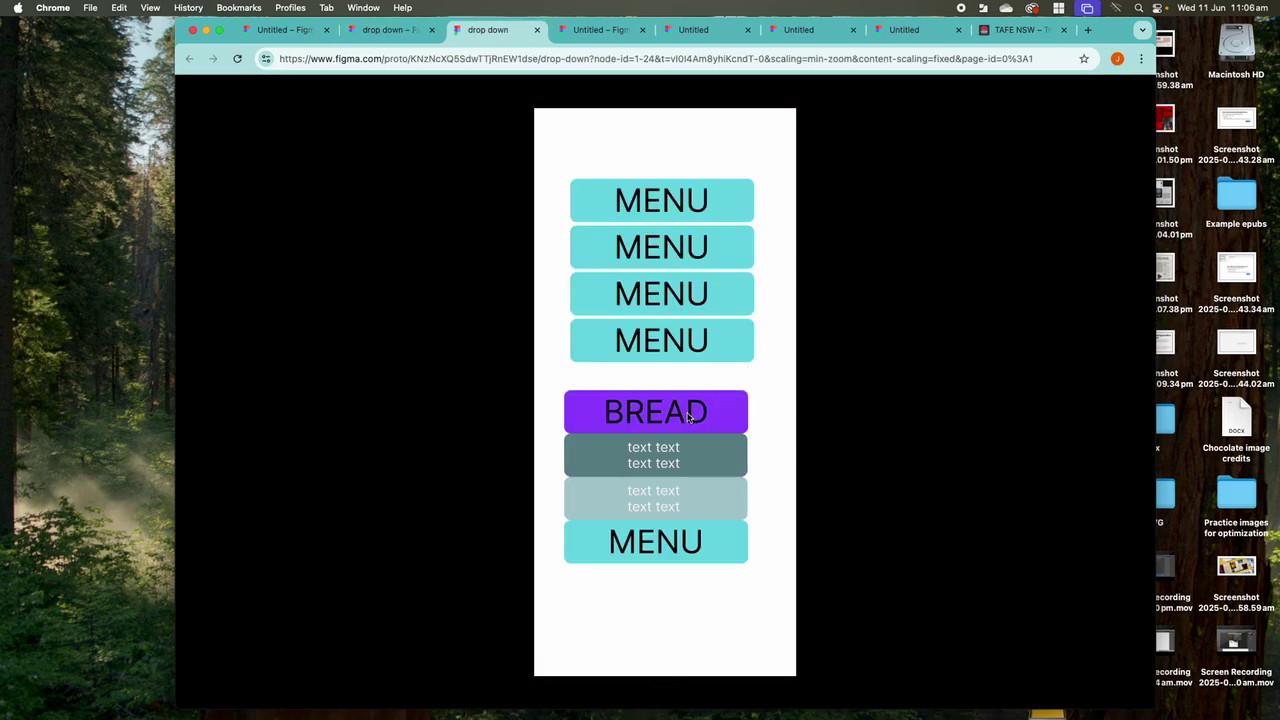
pyautogui.click(688, 417)
pyautogui.click(690, 455)
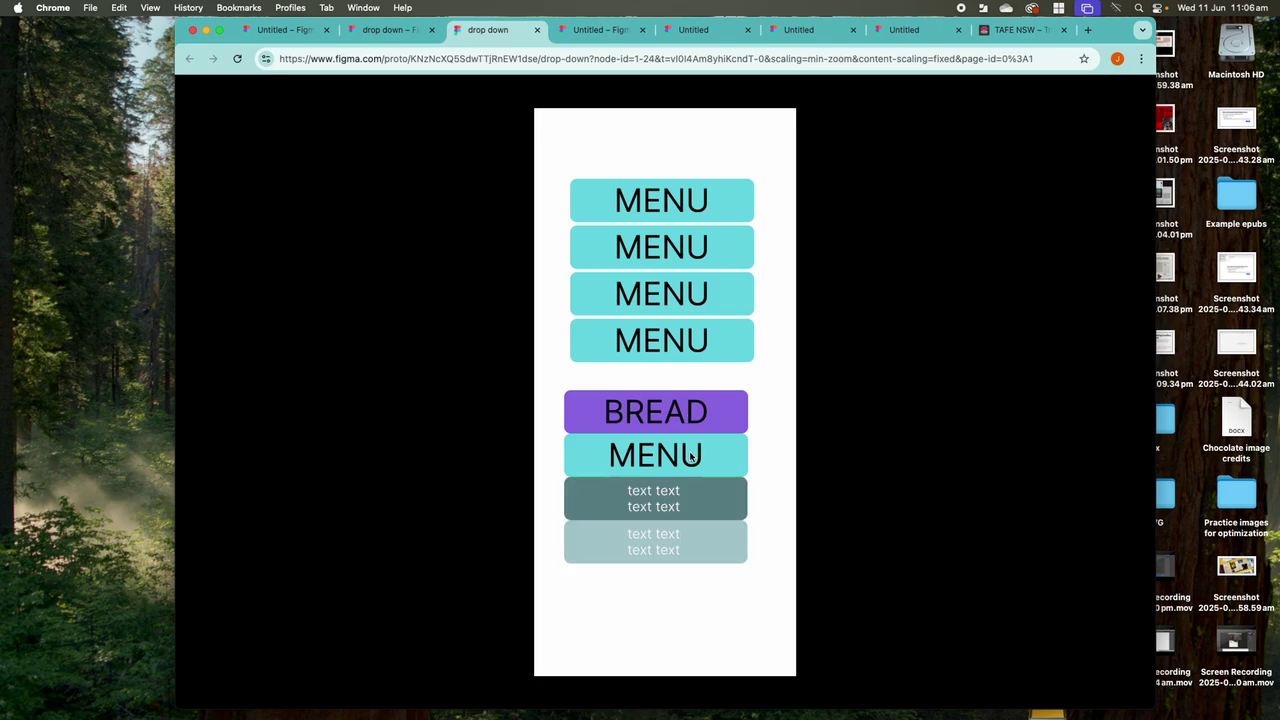
pyautogui.click(690, 455)
pyautogui.click(680, 416)
pyautogui.click(682, 418)
pyautogui.click(684, 458)
pyautogui.click(683, 456)
pyautogui.click(675, 422)
pyautogui.click(674, 424)
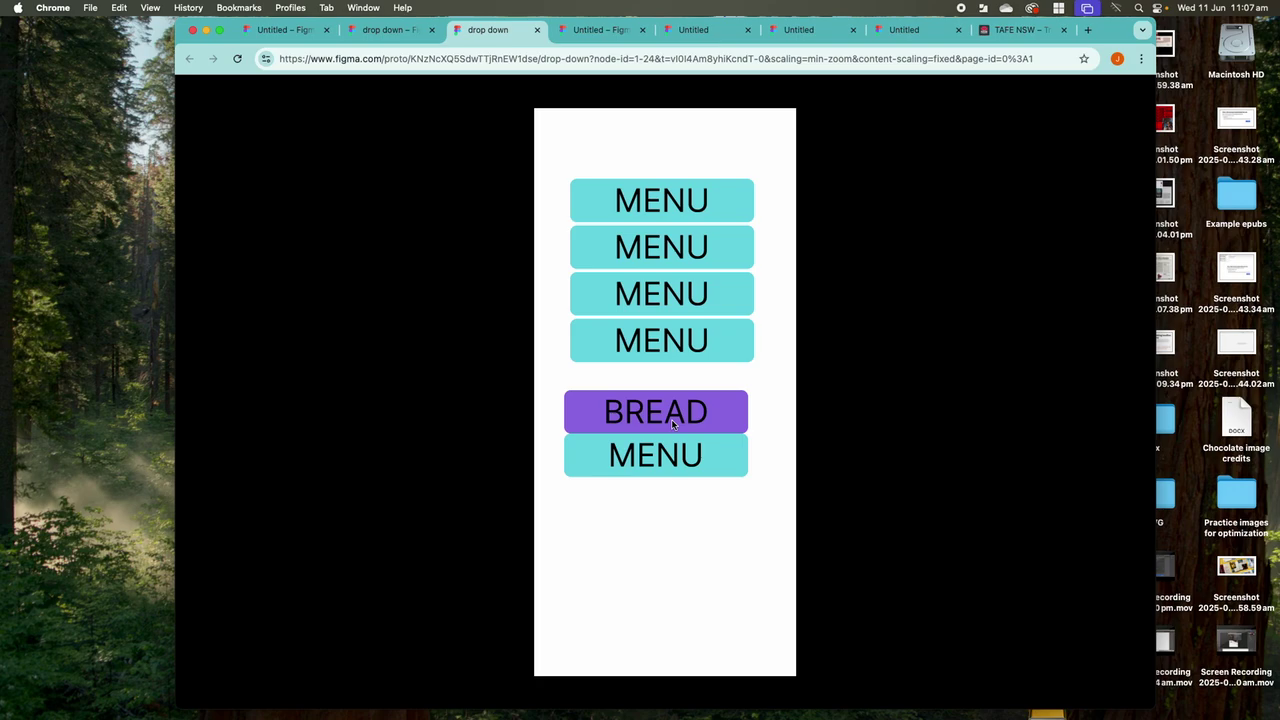
pyautogui.click(671, 419)
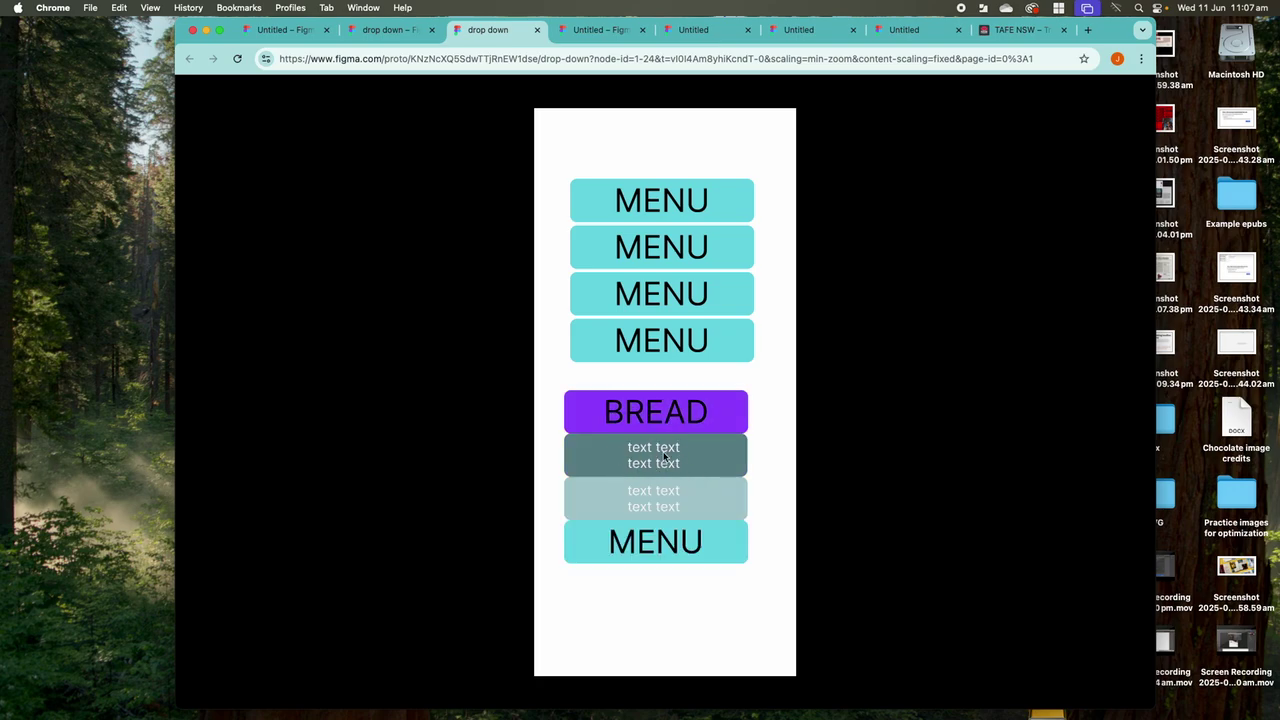
pyautogui.click(648, 423)
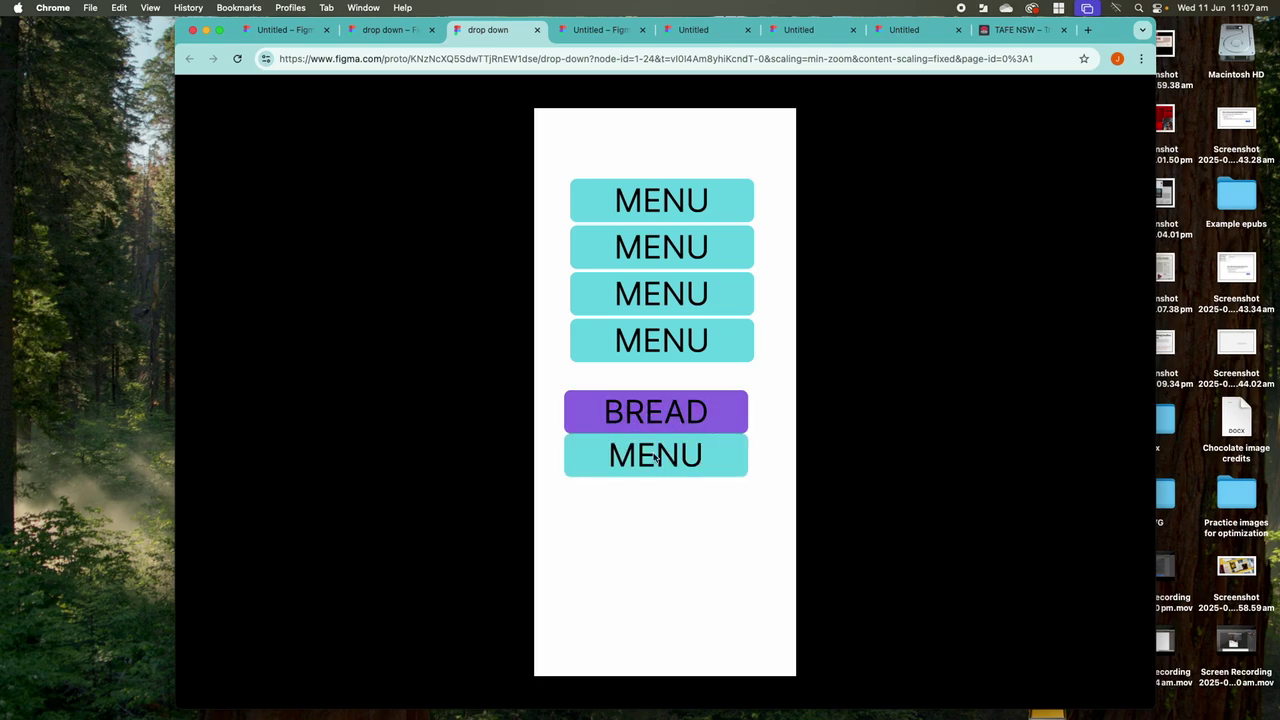
pyautogui.click(671, 430)
pyautogui.click(671, 430)
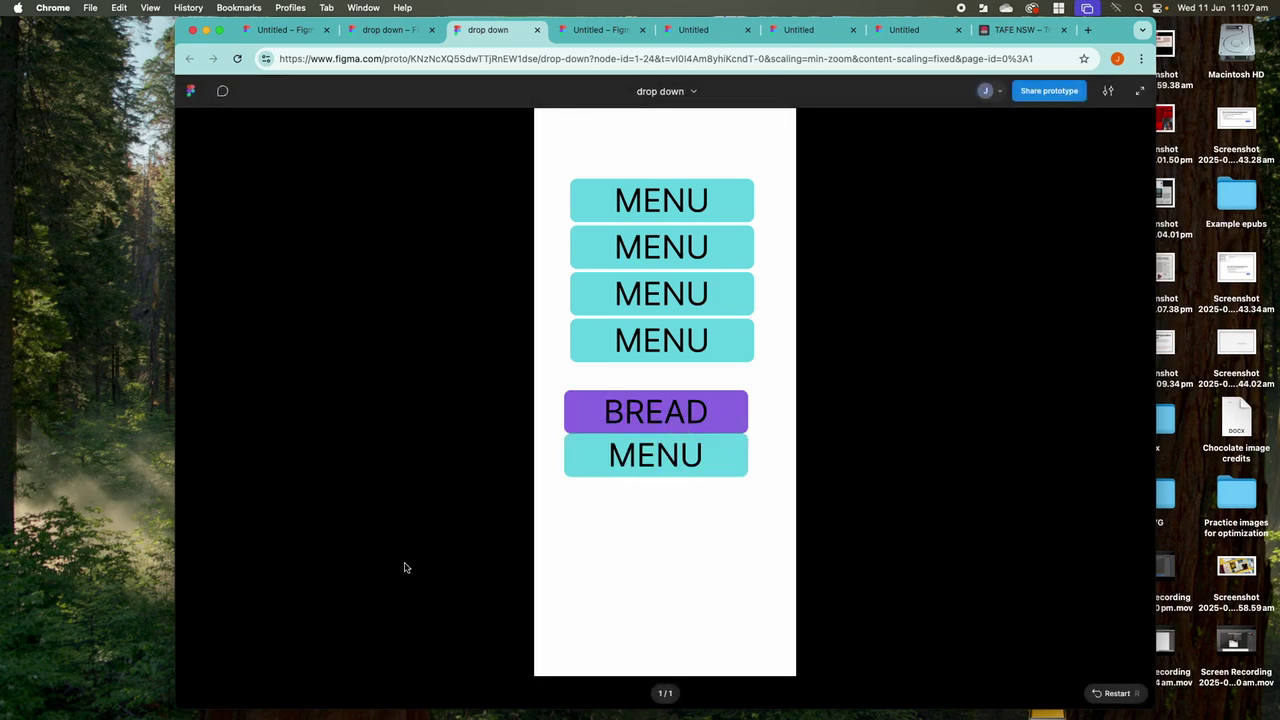
pyautogui.click(368, 36)
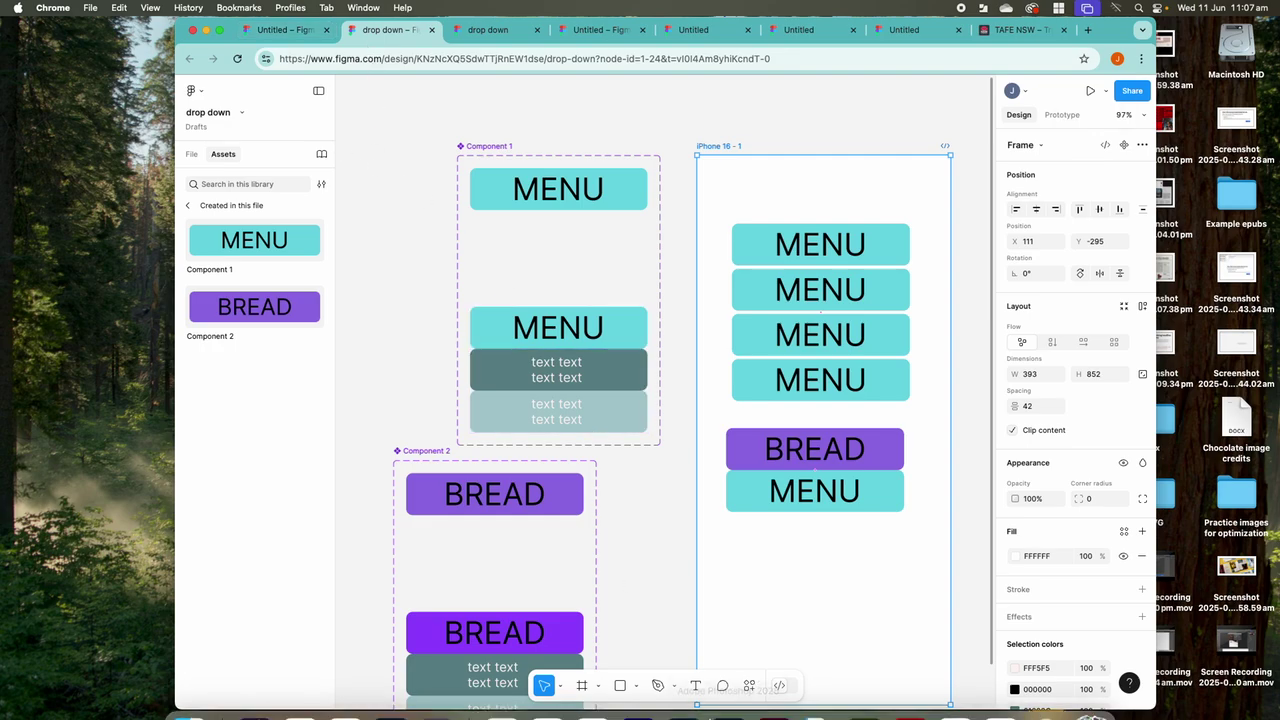
pyautogui.moveTo(712, 716)
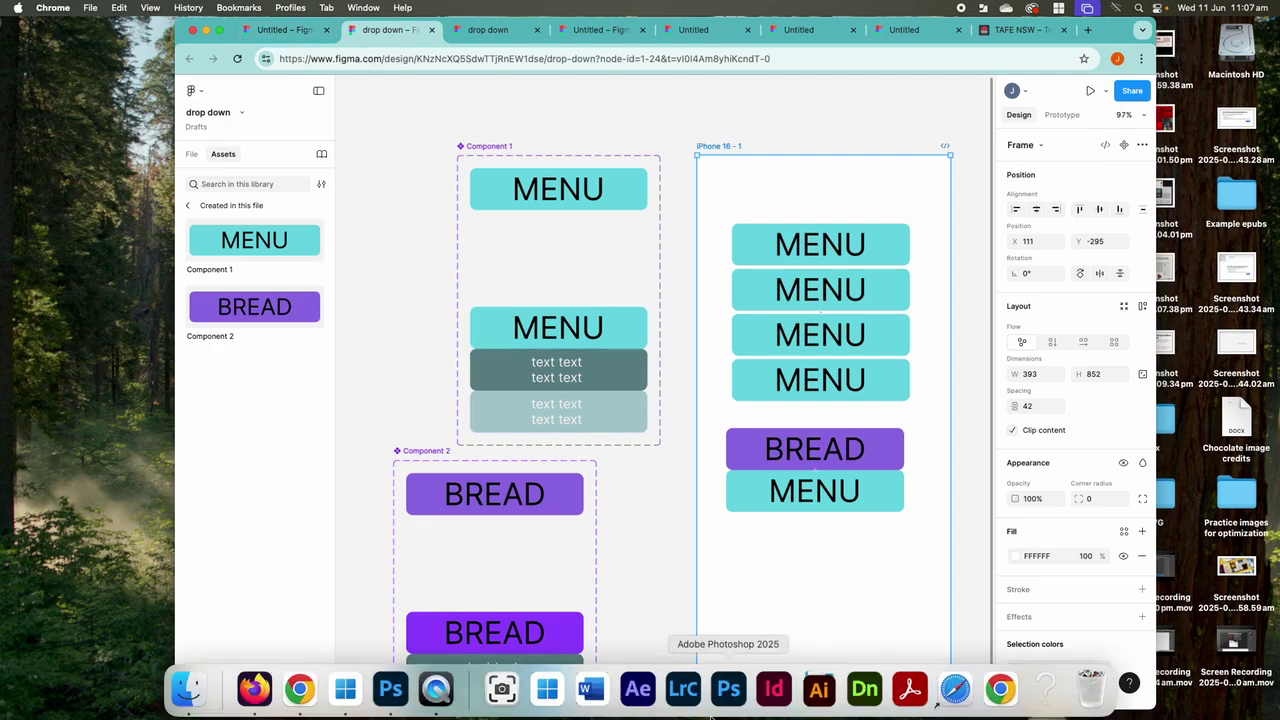